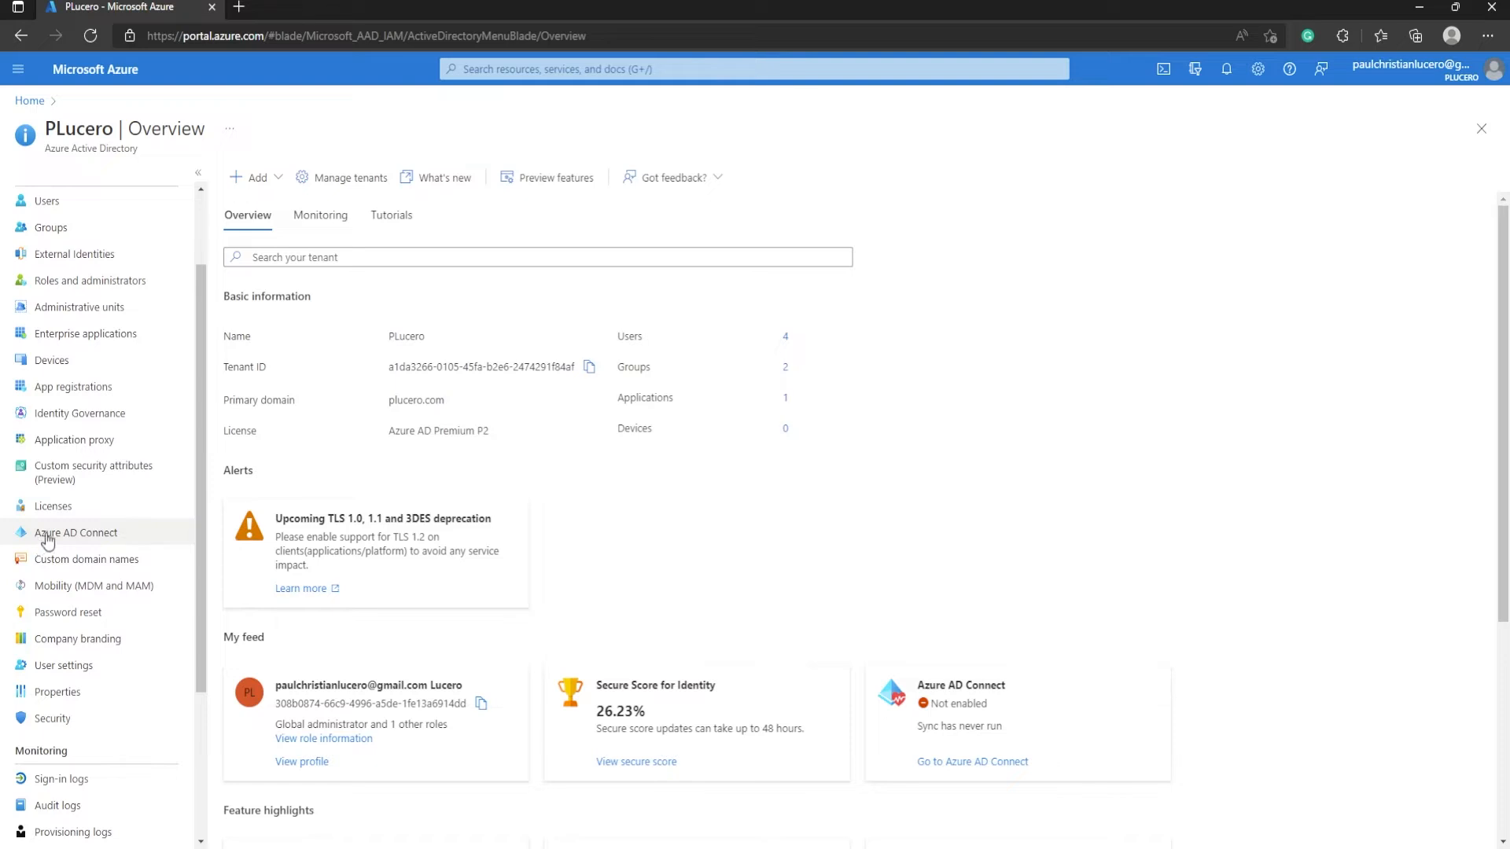
Open the Azure AD Connect page and highlight the sync-not-installed and Password Hash Sync Enabled lines
{"action": "left_click", "coordinate": [119, 538]}
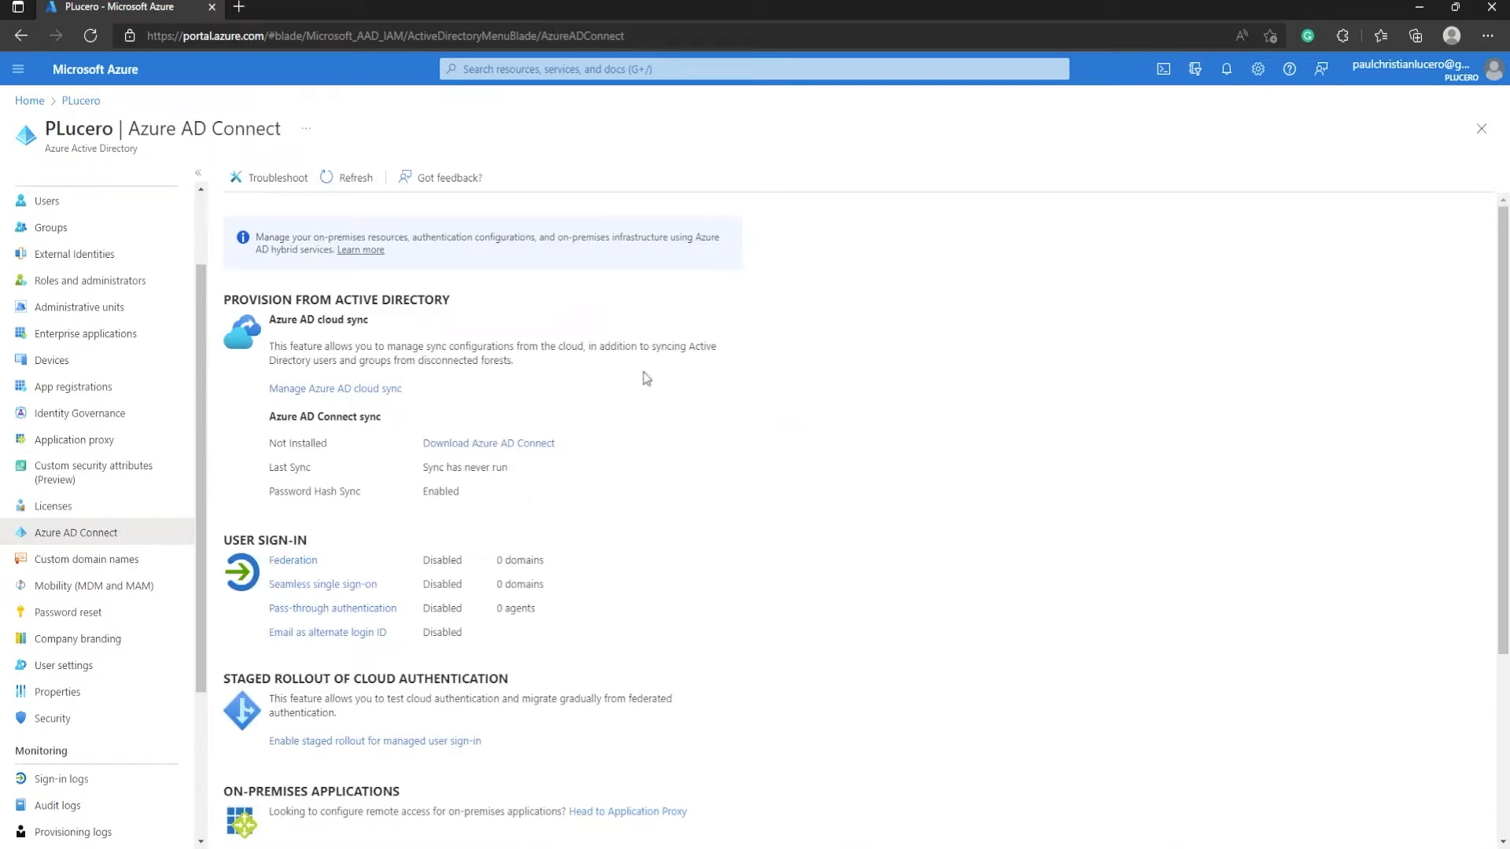
{"action": "left_click_drag", "start_coordinate": [462, 495], "coordinate": [269, 445]}
{"action": "left_click", "coordinate": [500, 503]}
{"action": "left_click_drag", "start_coordinate": [271, 490], "coordinate": [423, 483]}
{"action": "left_click", "coordinate": [465, 497]}
{"action": "left_click", "coordinate": [520, 512]}
{"action": "left_click", "coordinate": [401, 491]}
Download the Azure AD Connect installer from the Microsoft Download Center page
{"action": "left_click", "coordinate": [507, 445]}
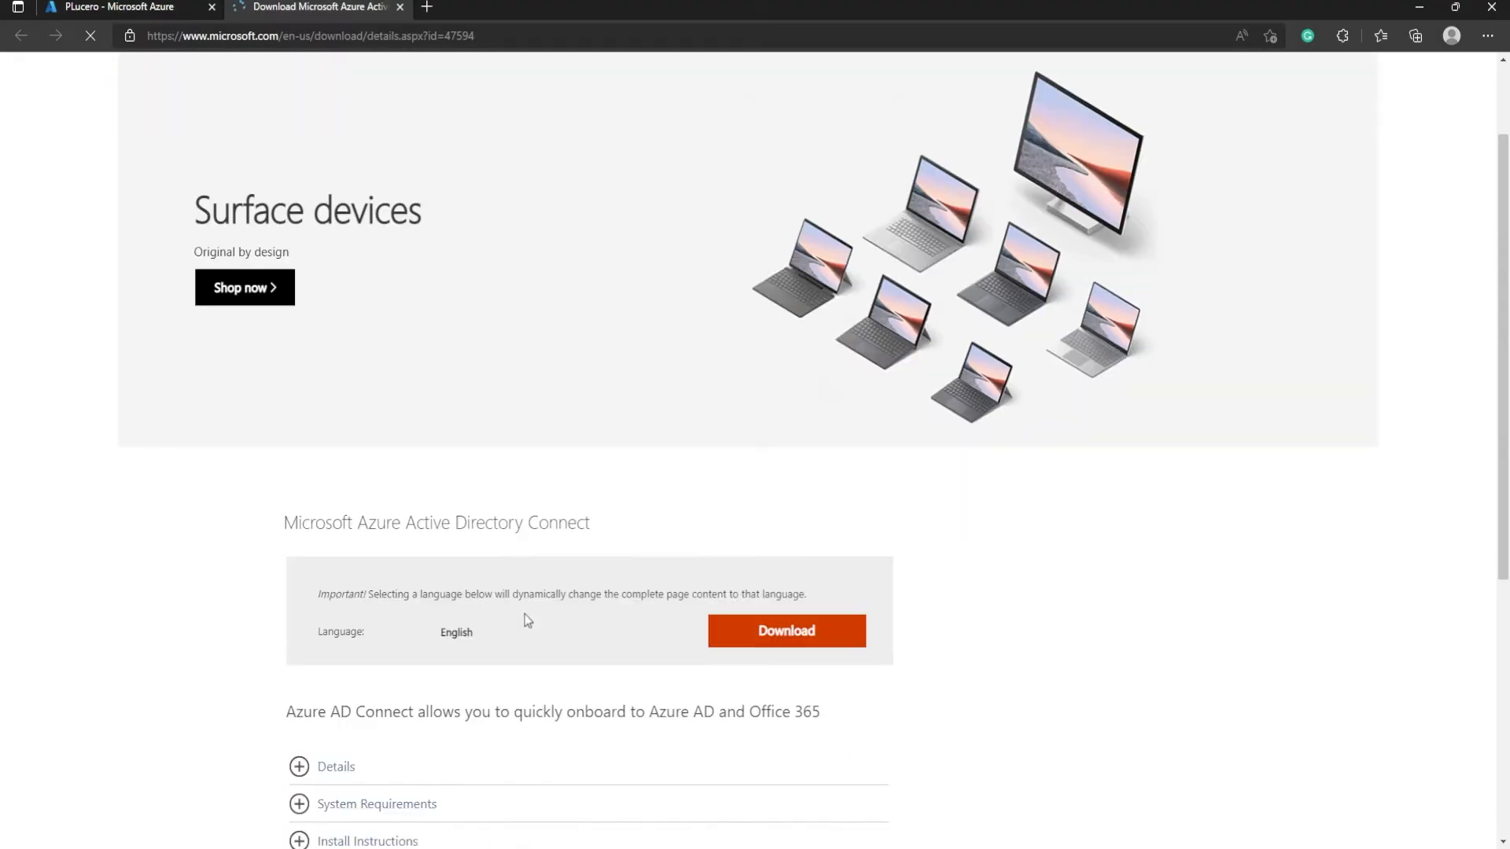
{"action": "scroll", "coordinate": [527, 621], "scroll_direction": "down", "scroll_amount": 5}
{"action": "left_click", "coordinate": [775, 272]}
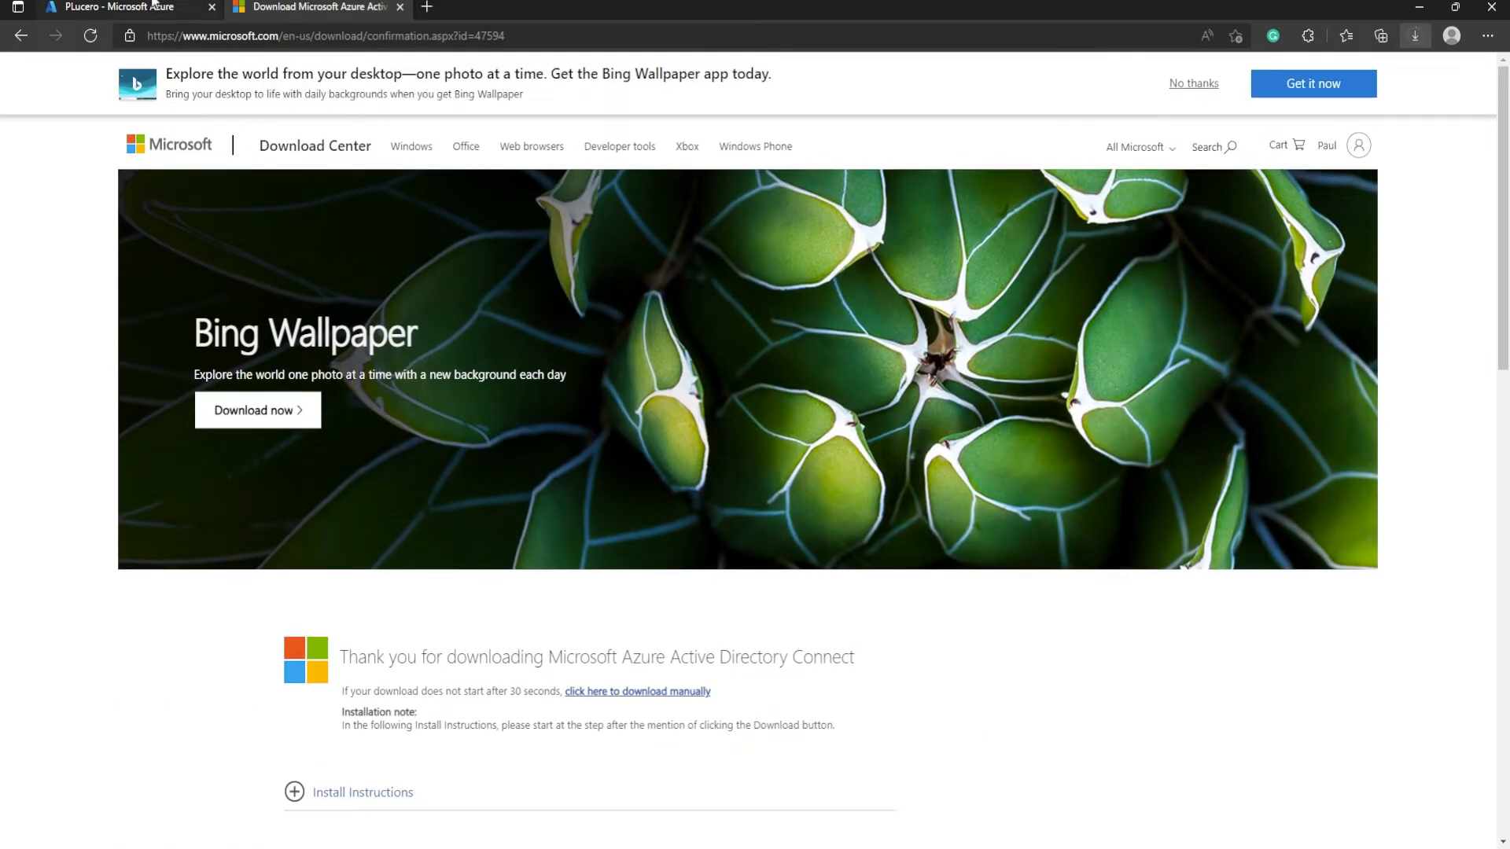
{"action": "left_click", "coordinate": [150, 6]}
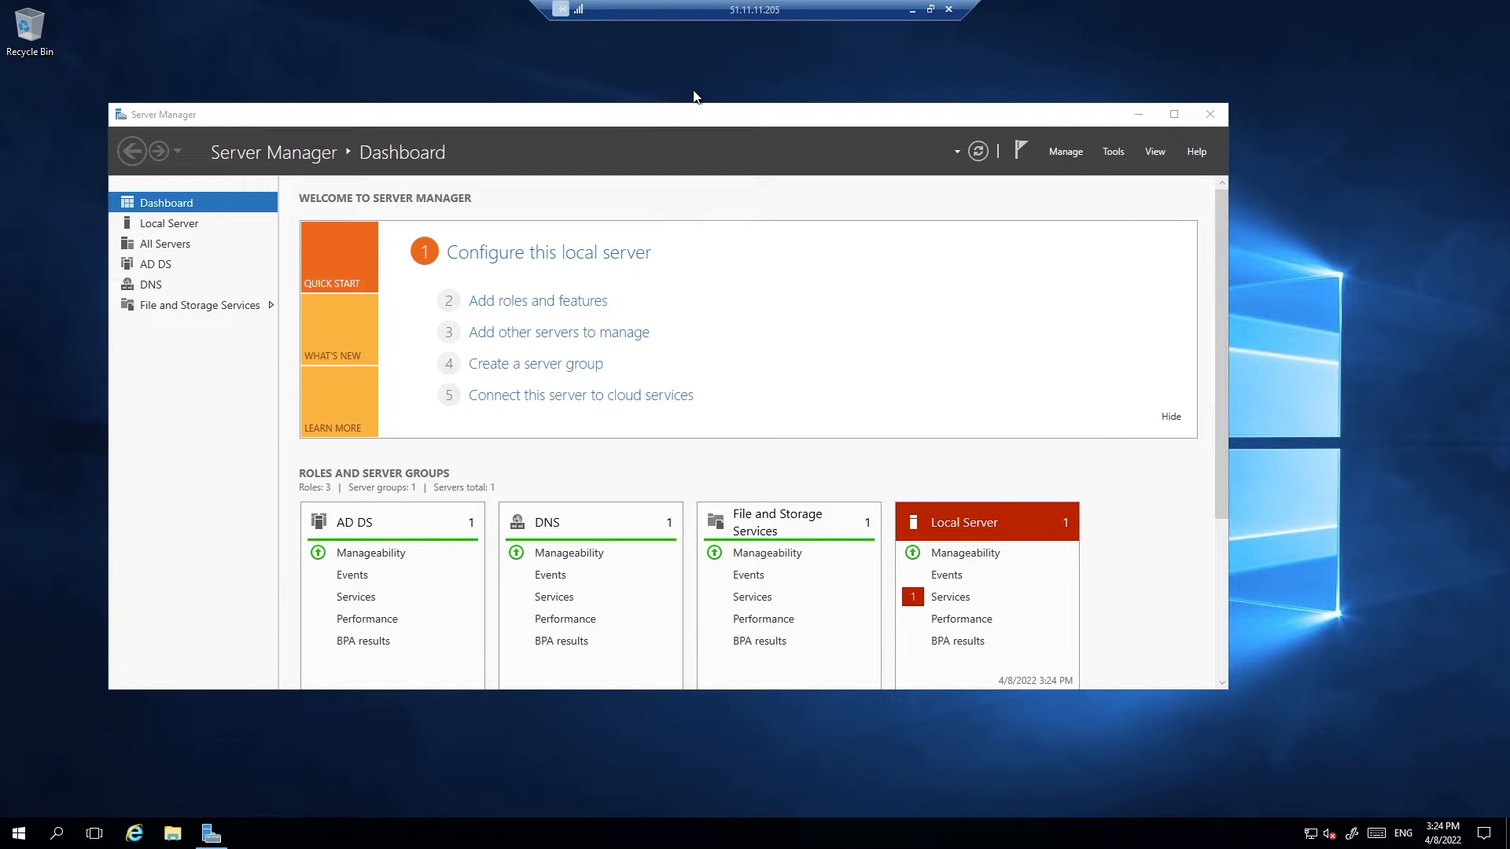
Launch Active Directory Users and Computers from AD DS and expand the AZ Users OU
{"action": "left_click", "coordinate": [168, 268]}
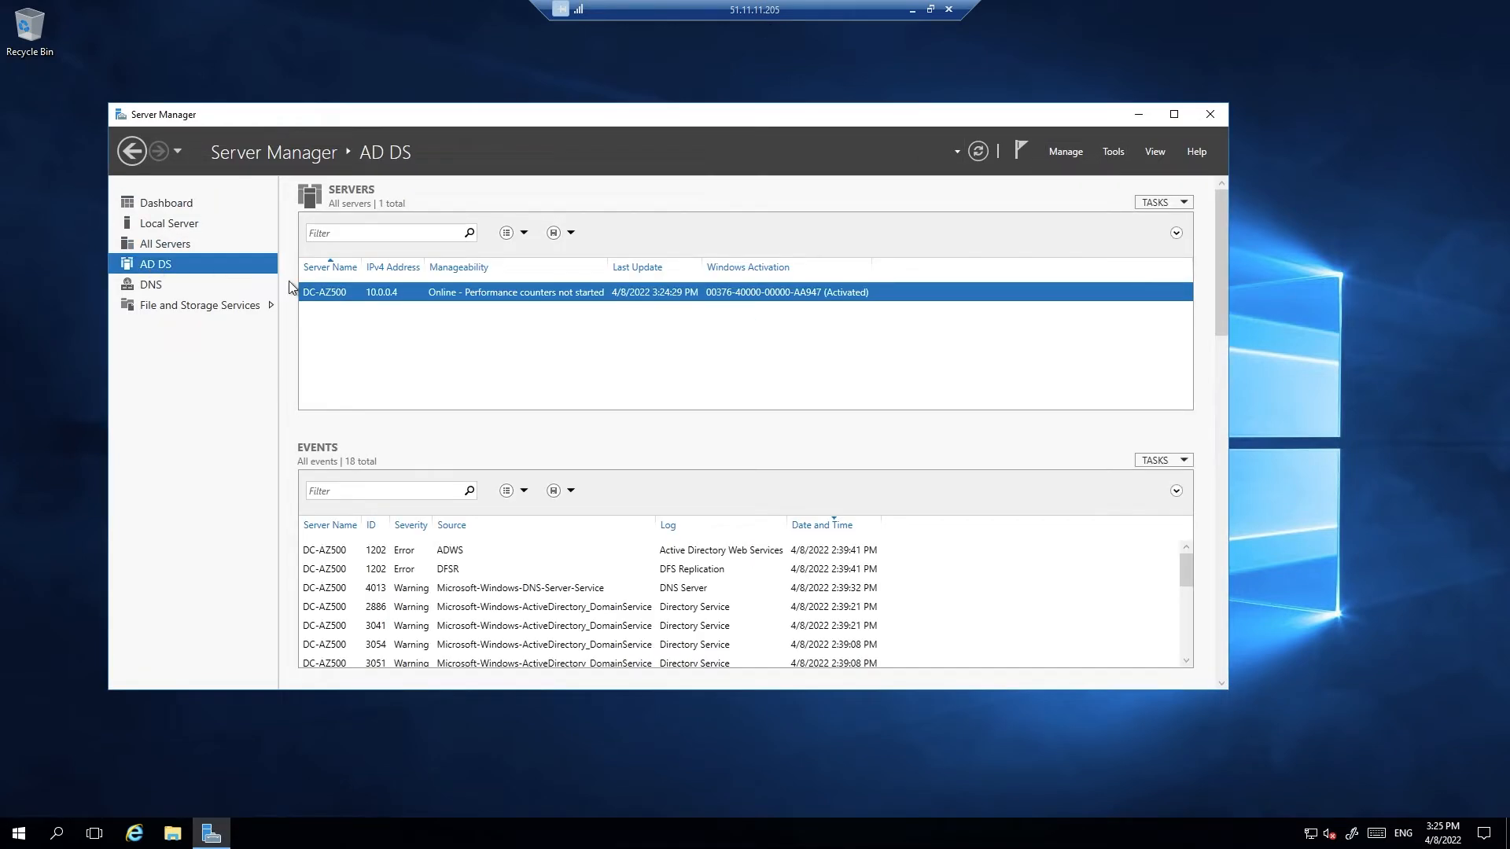
{"action": "left_click", "coordinate": [1112, 151]}
{"action": "left_click", "coordinate": [956, 241]}
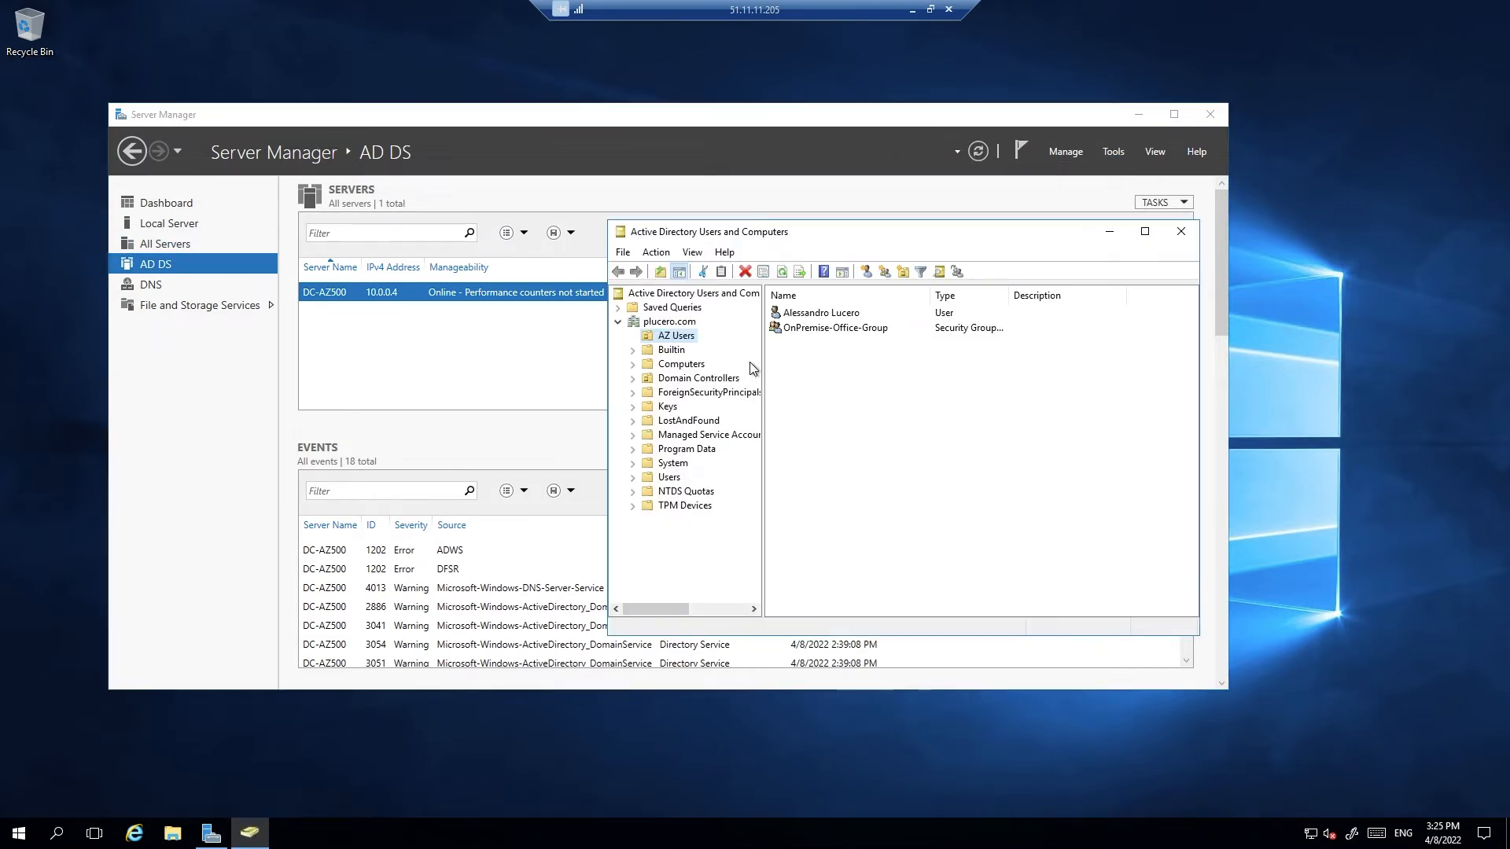
{"action": "left_click", "coordinate": [669, 323]}
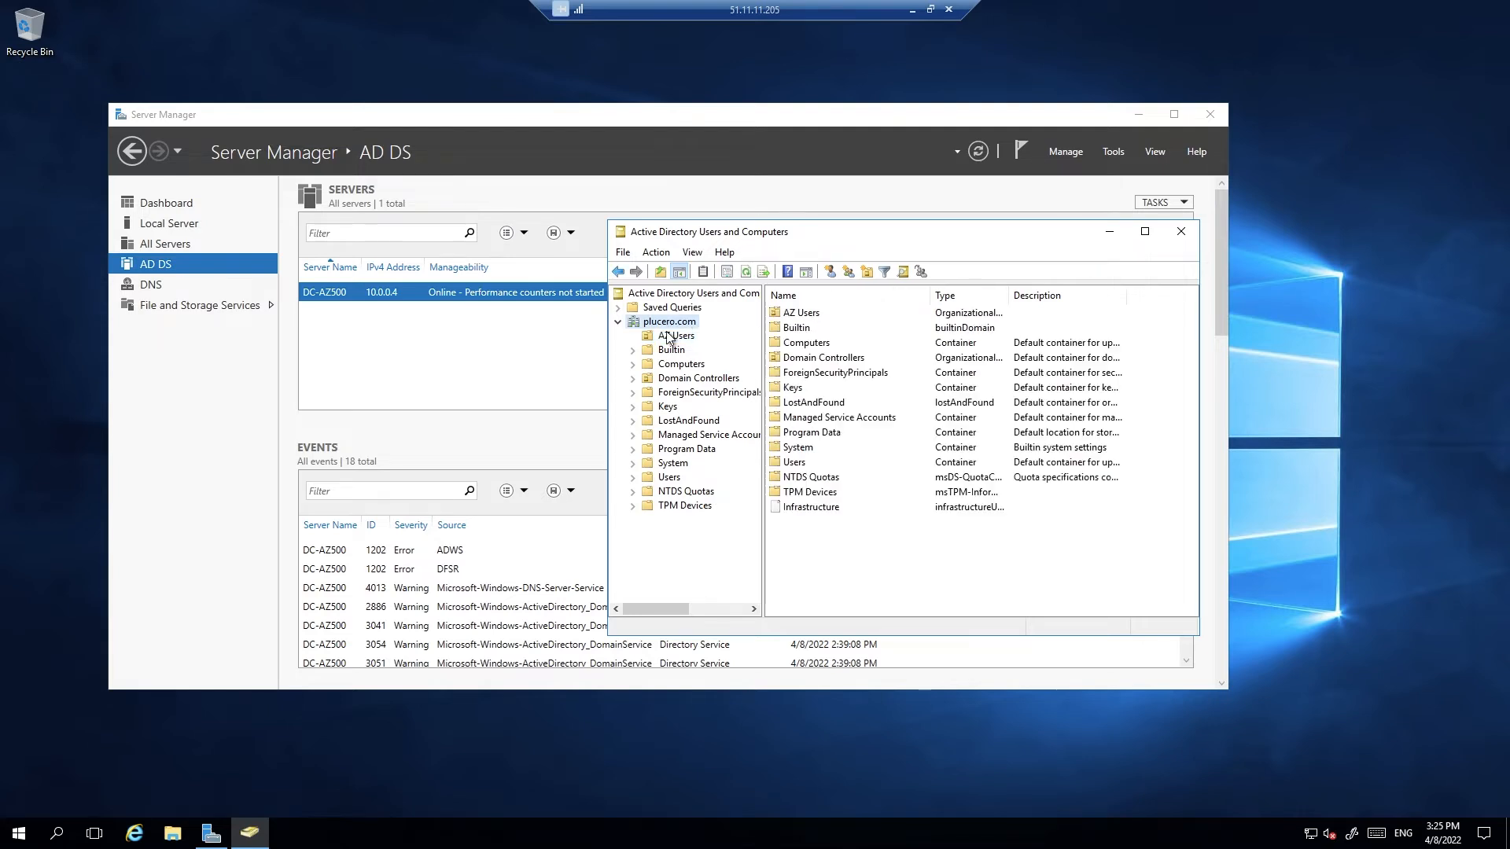
{"action": "left_click", "coordinate": [668, 336]}
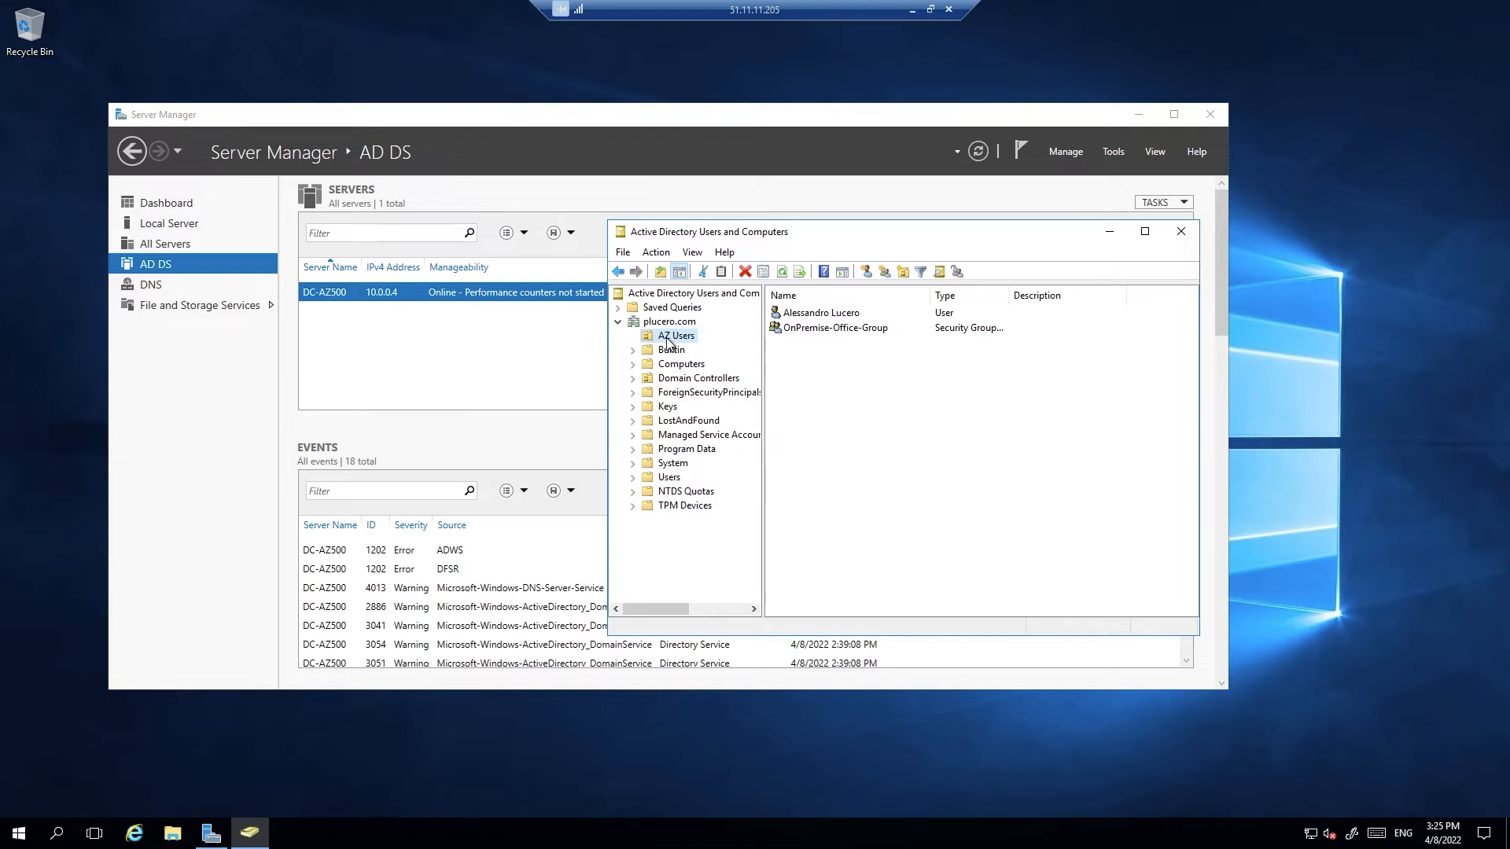
Inspect the user account and OnPremise-Office-Group, then close the console and minimise Server Manager
{"action": "left_click", "coordinate": [845, 315]}
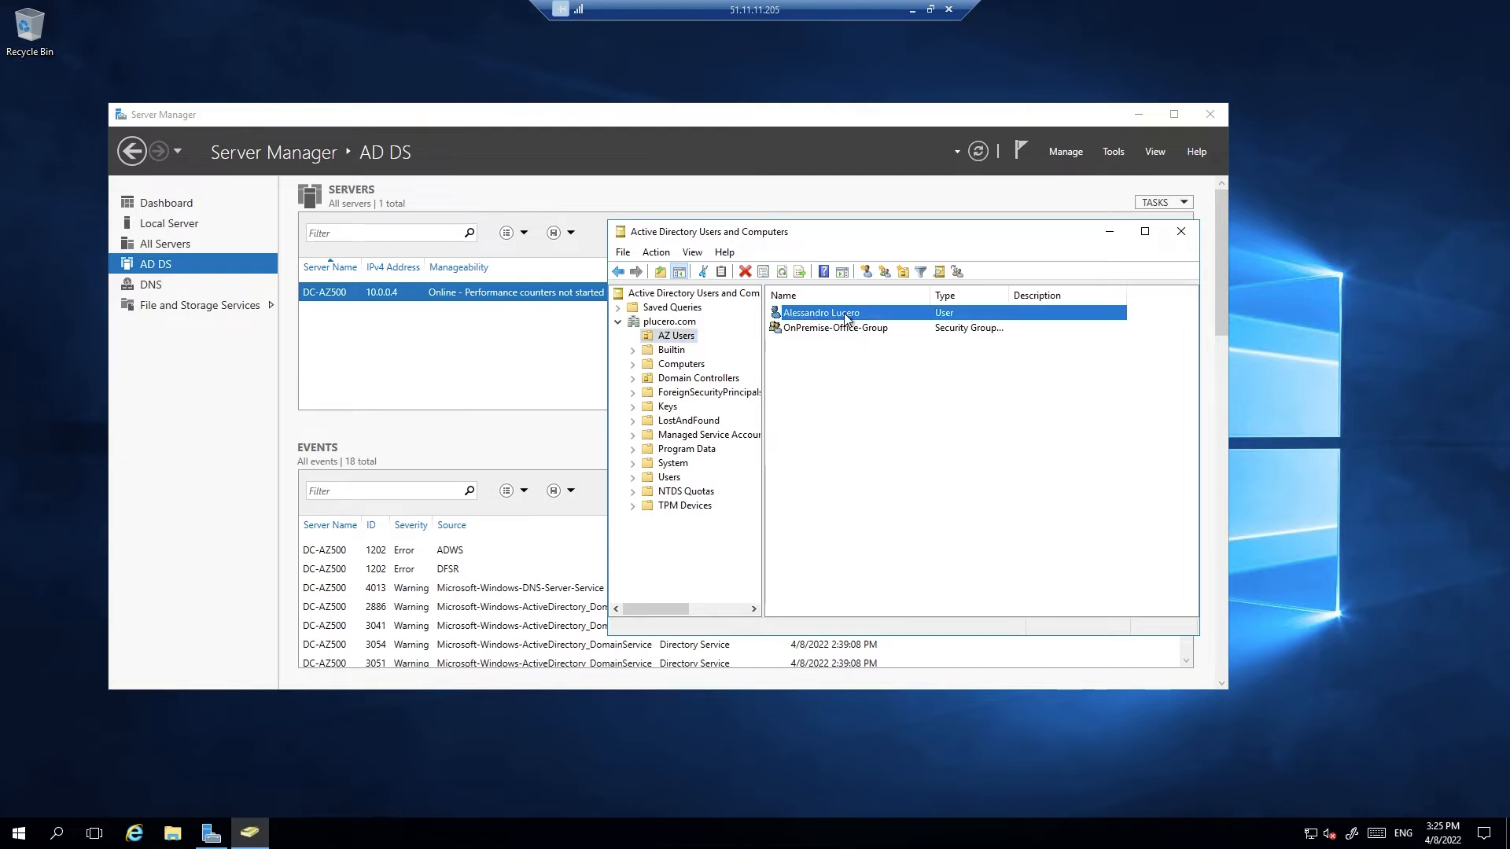
{"action": "left_click", "coordinate": [793, 332]}
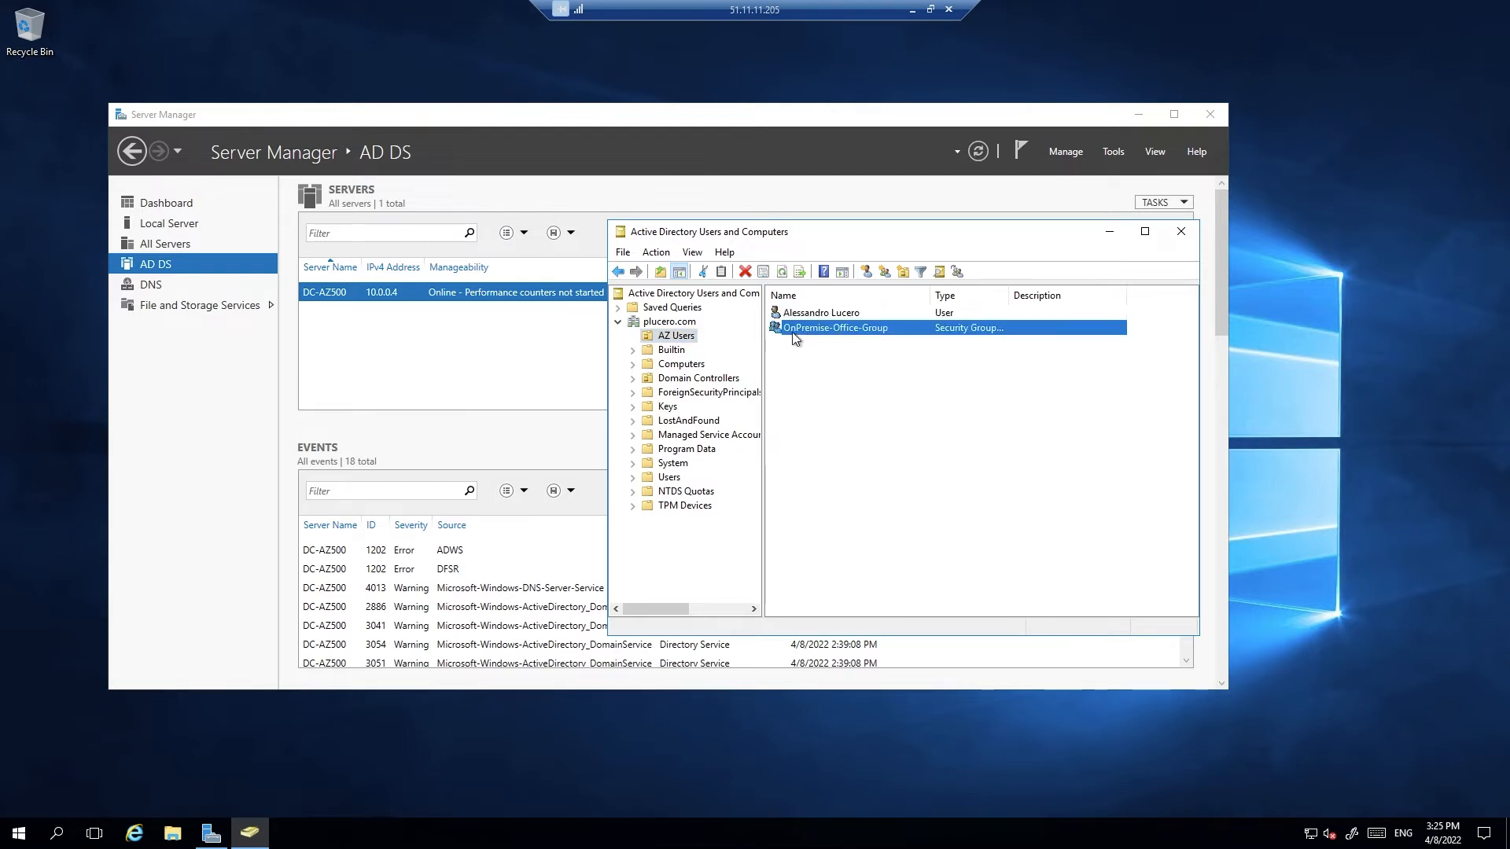
{"action": "left_click", "coordinate": [931, 460]}
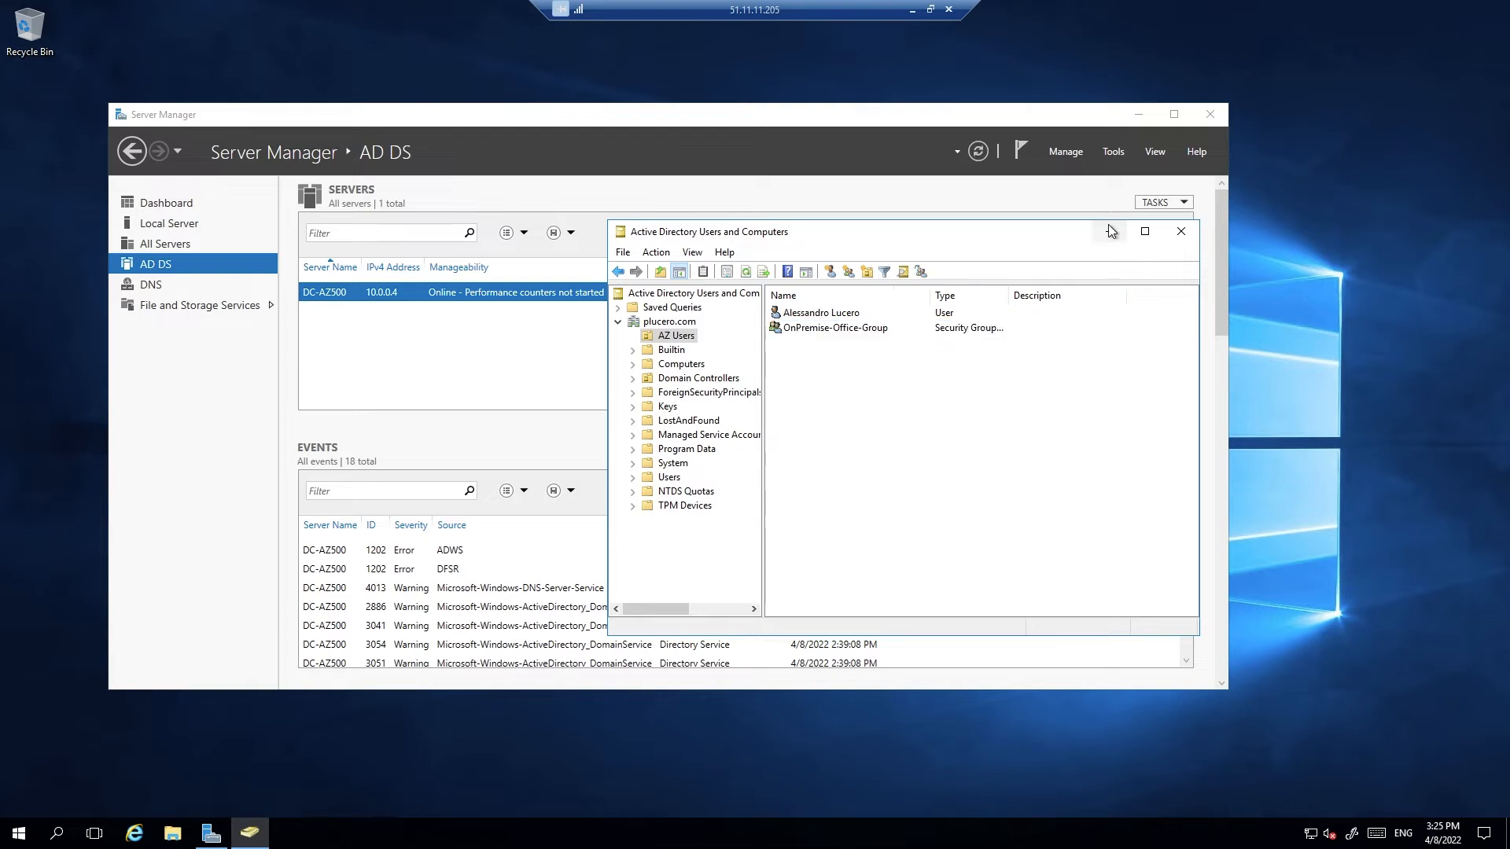
{"action": "left_click", "coordinate": [1175, 235]}
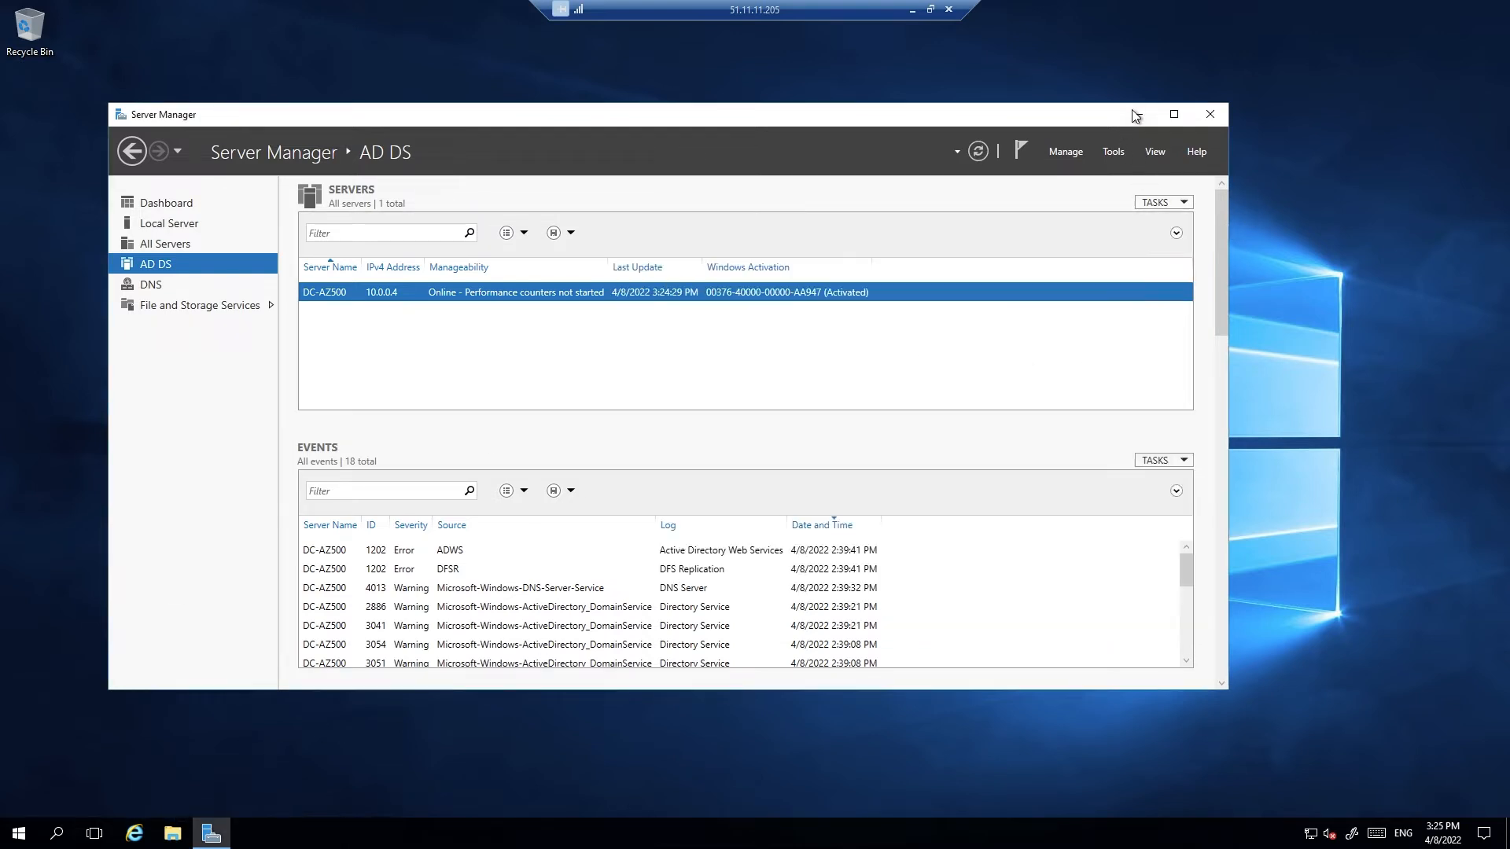
{"action": "left_click", "coordinate": [1137, 114]}
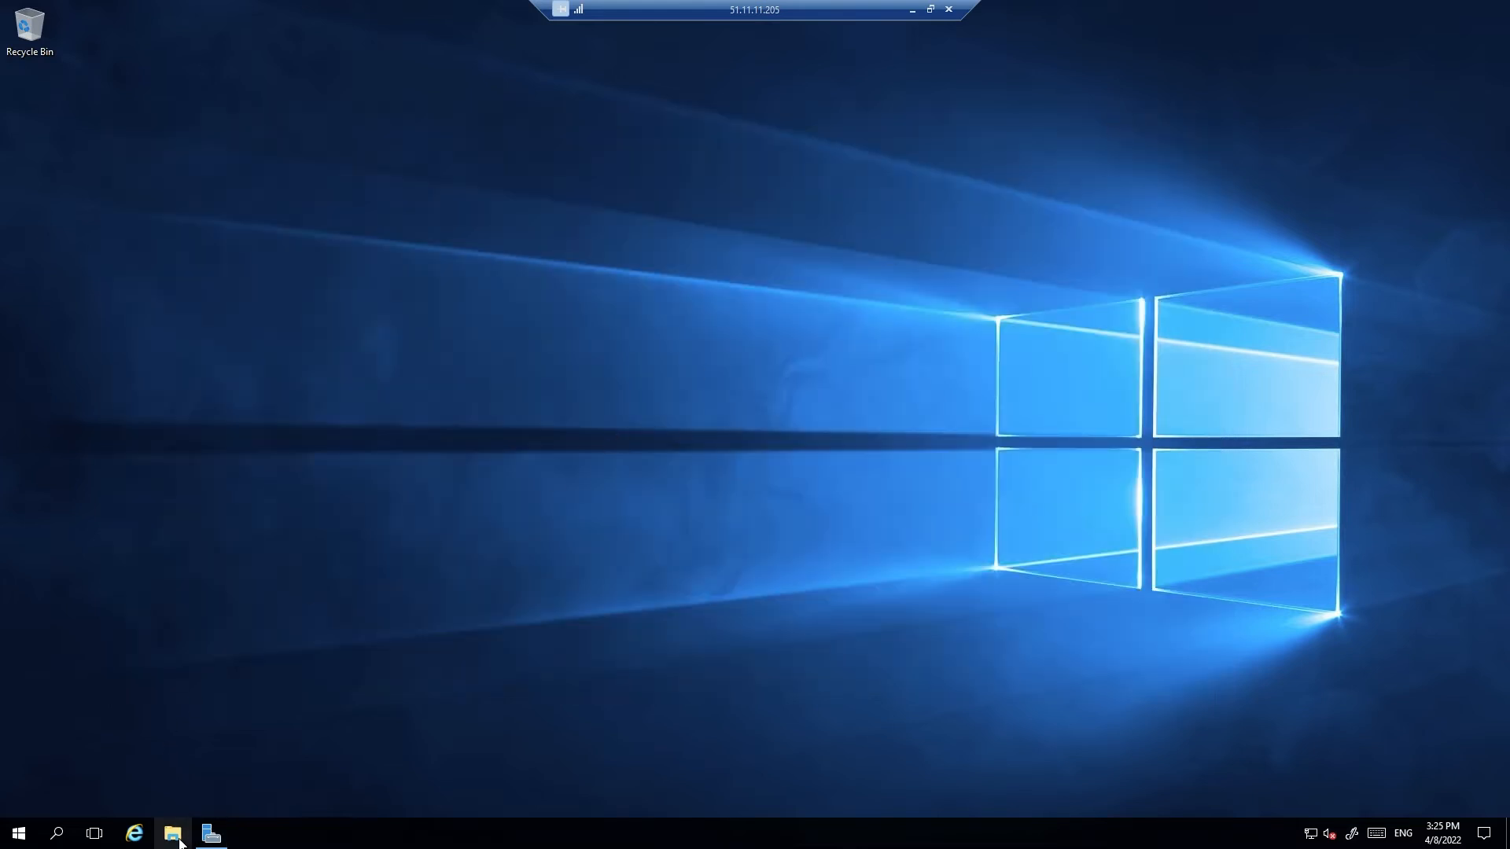
Run AzureADConnect.msi from the C:\Temp folder in File Explorer
{"action": "left_click", "coordinate": [175, 834]}
{"action": "left_click", "coordinate": [371, 357]}
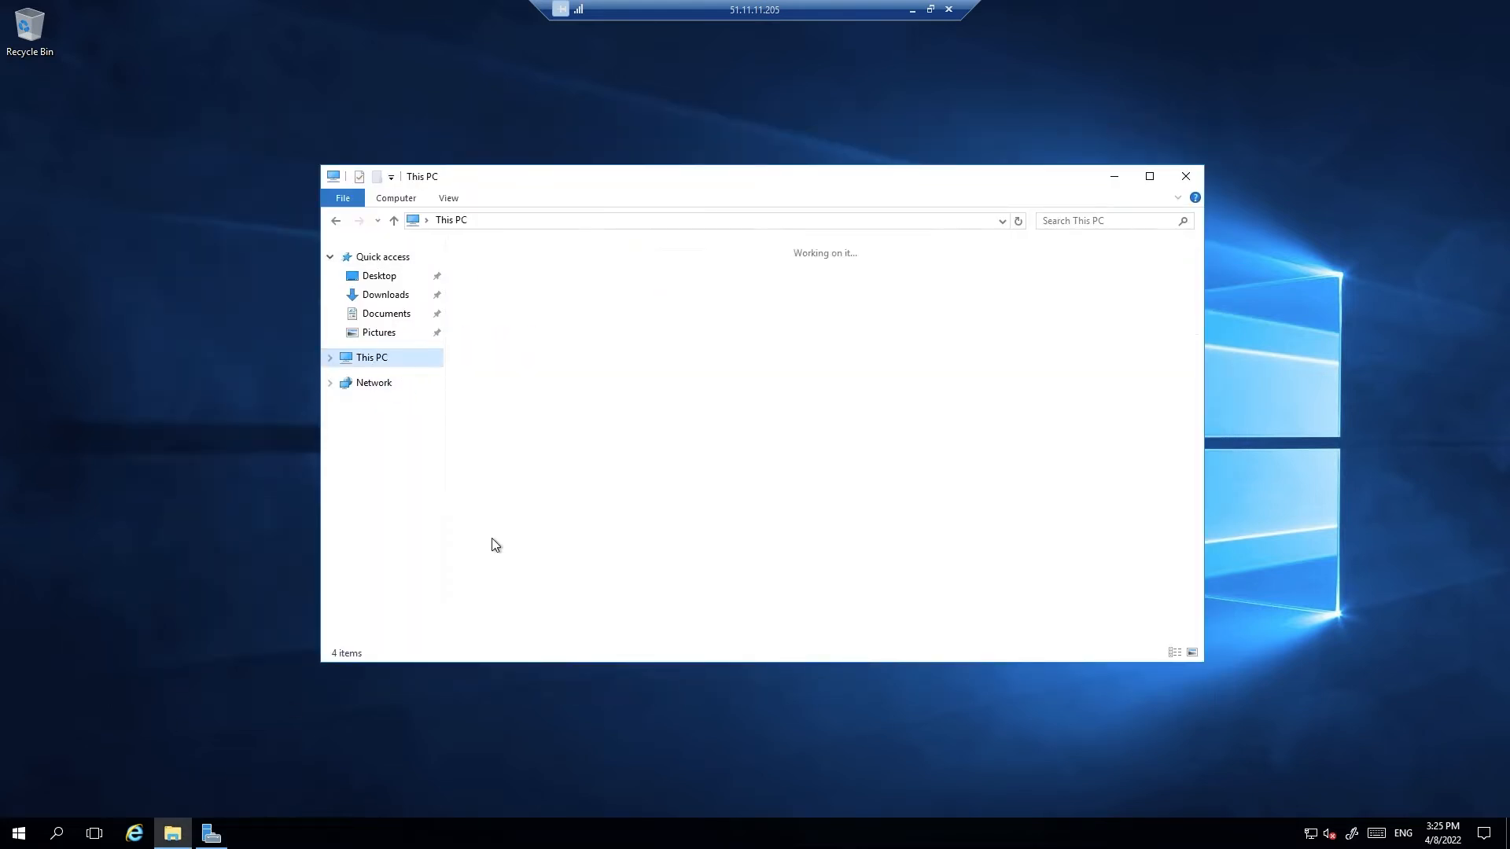
{"action": "double_click", "coordinate": [511, 389]}
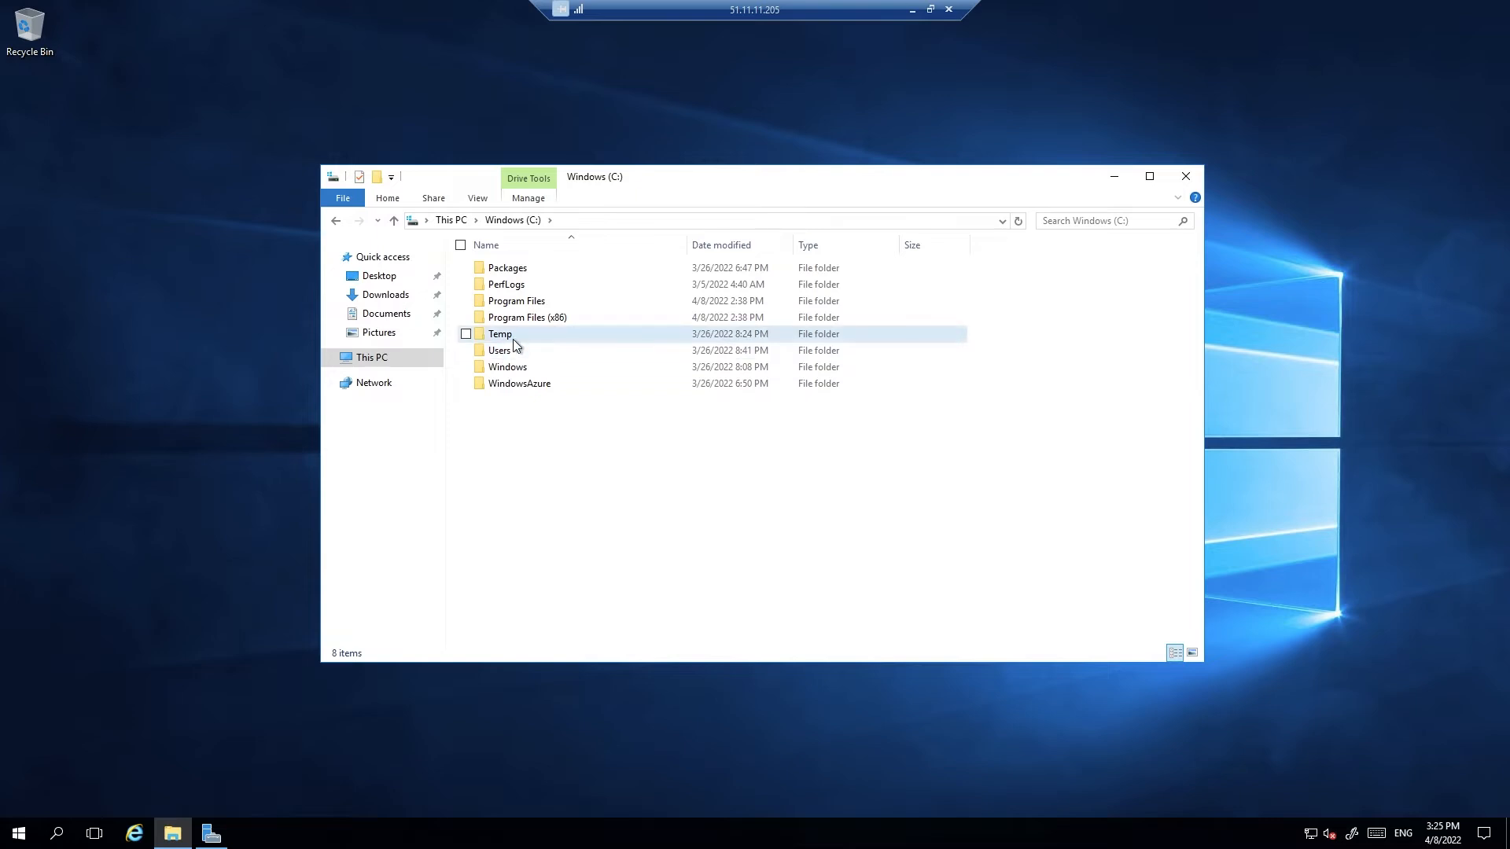
{"action": "double_click", "coordinate": [509, 336]}
{"action": "left_click", "coordinate": [516, 273]}
{"action": "right_click", "coordinate": [527, 273]}
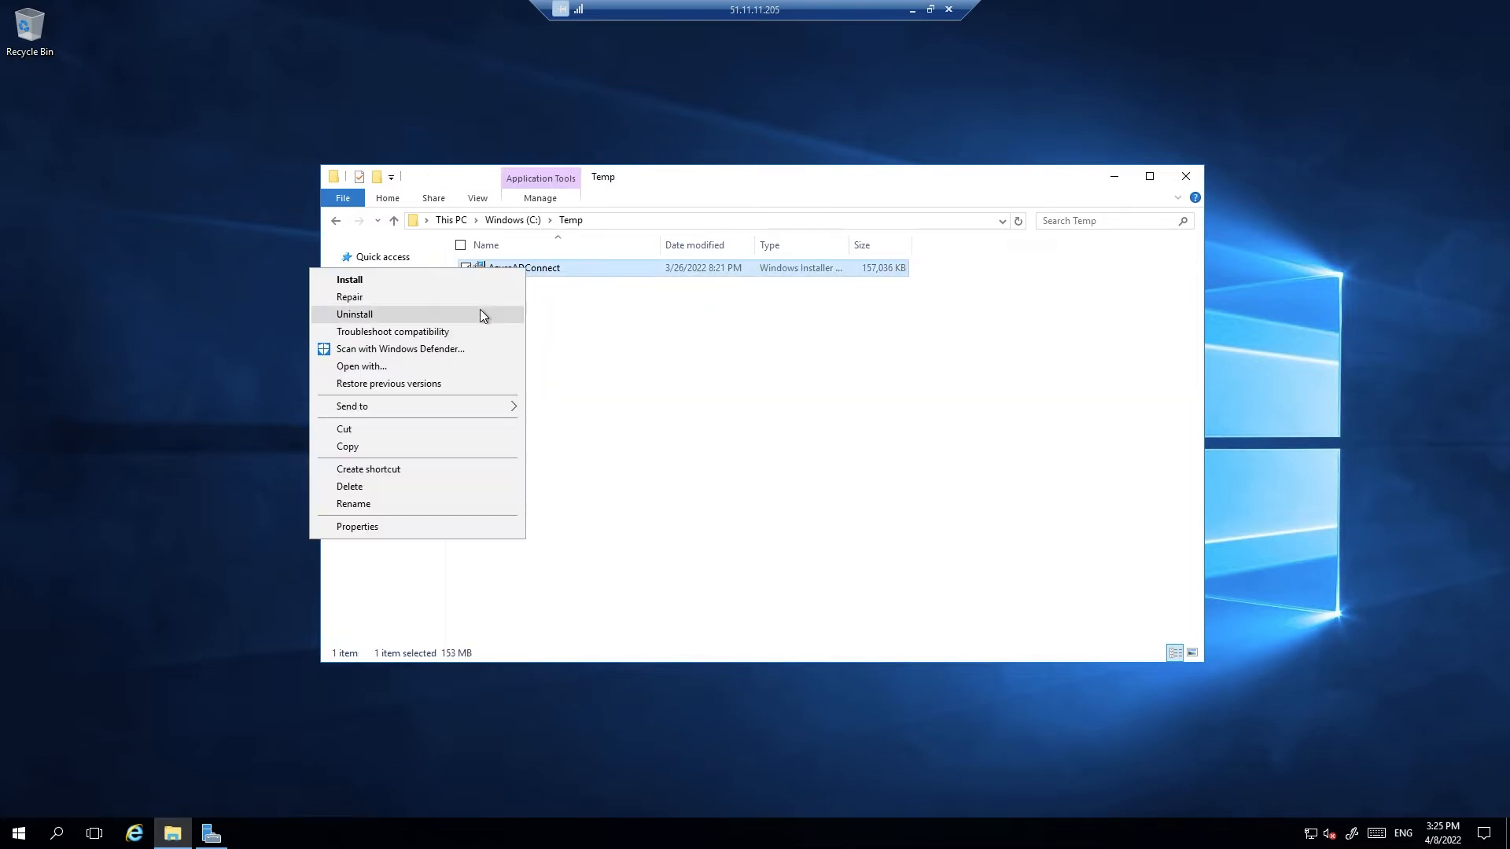
{"action": "left_click", "coordinate": [640, 357]}
{"action": "double_click", "coordinate": [531, 272]}
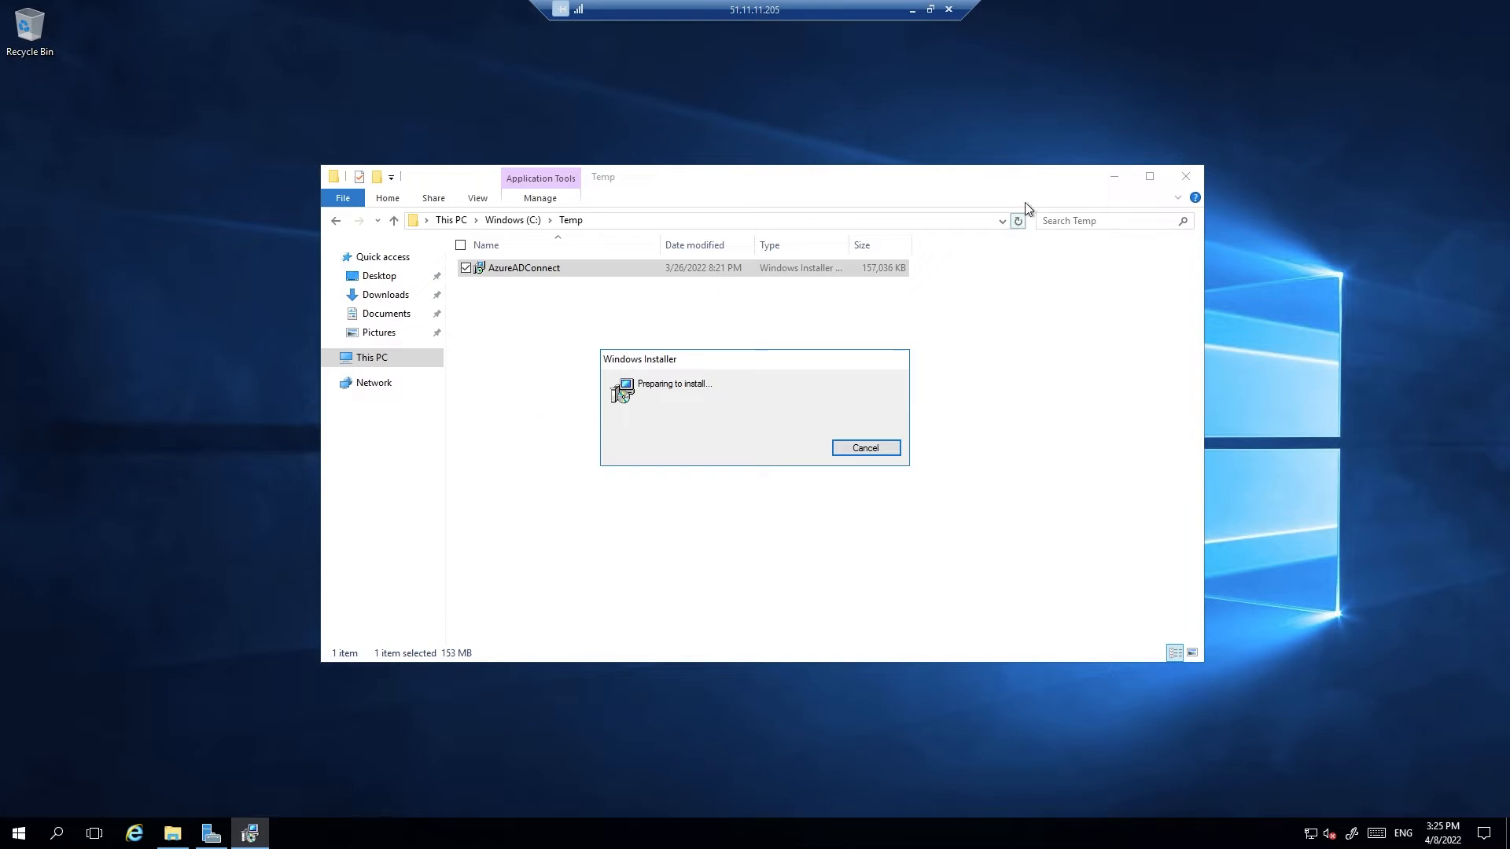
{"action": "left_click", "coordinate": [1114, 176]}
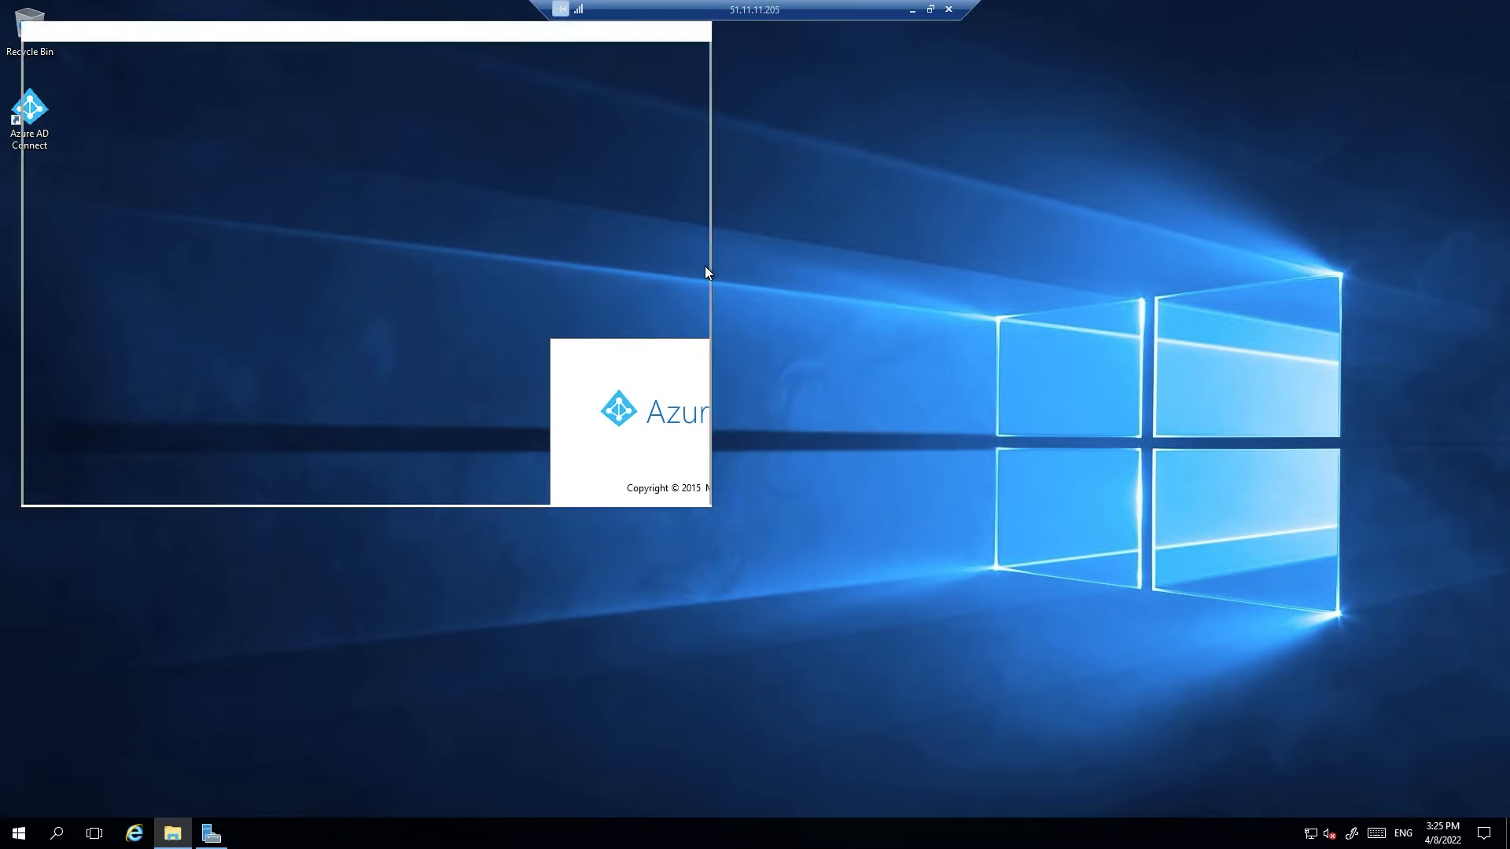
Agree to the Azure AD Connect licence terms and choose Use express settings
{"action": "left_click_drag", "start_coordinate": [344, 37], "coordinate": [637, 144]}
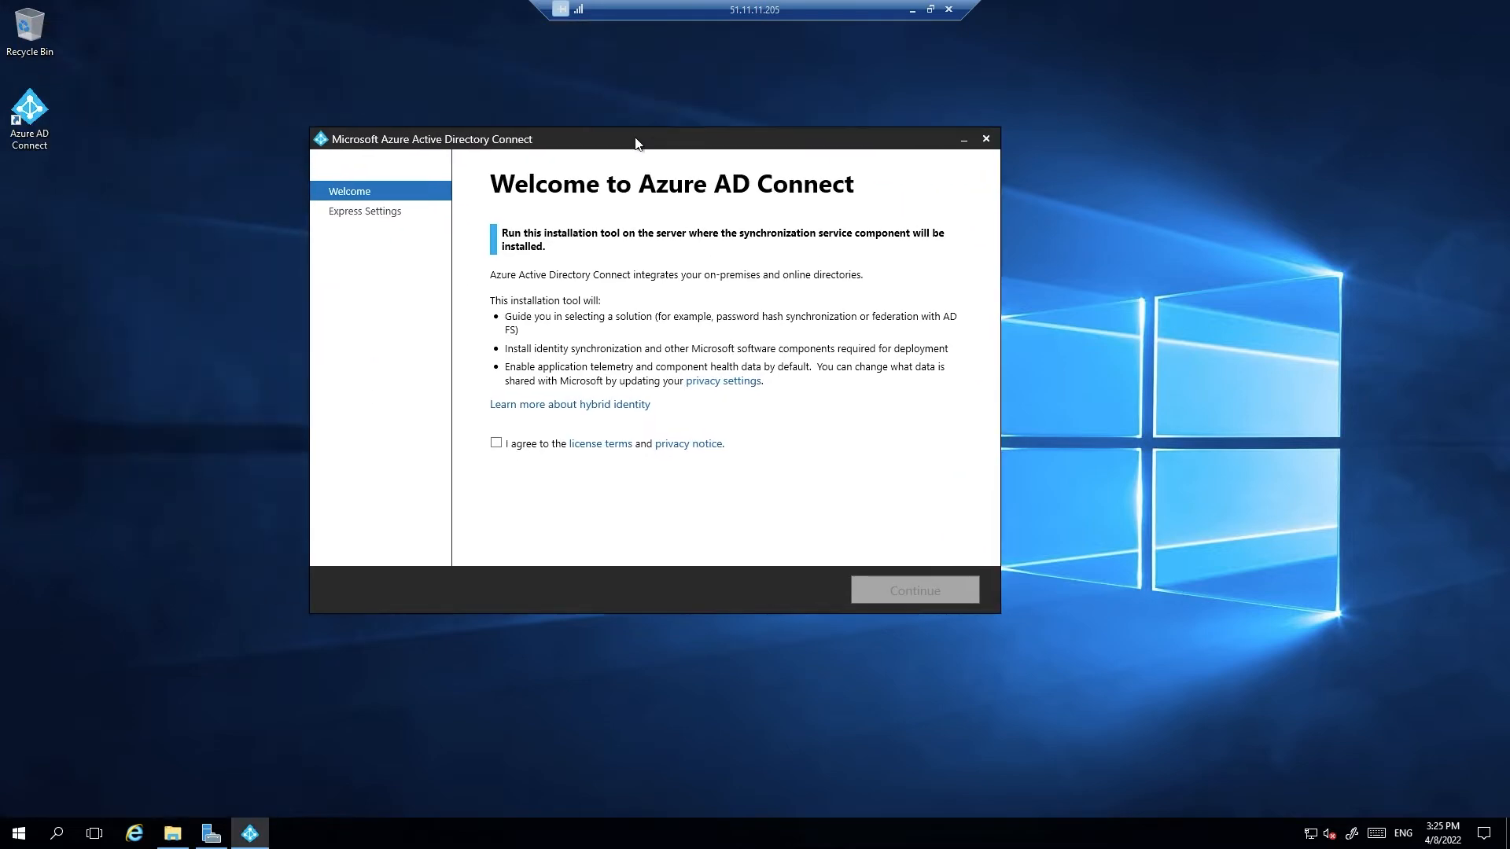
{"action": "left_click", "coordinate": [499, 445]}
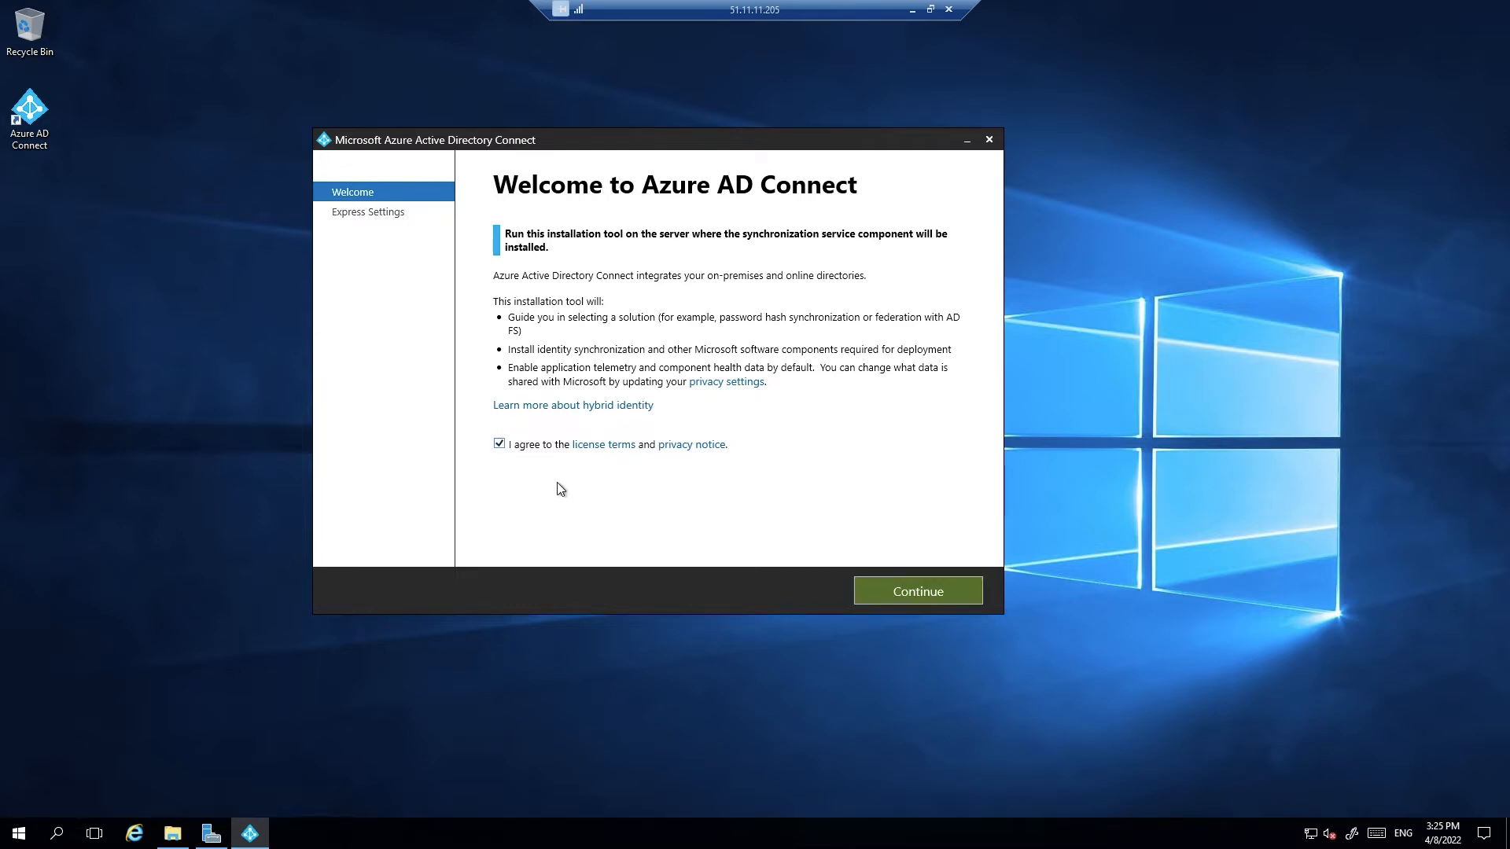
{"action": "left_click", "coordinate": [912, 596]}
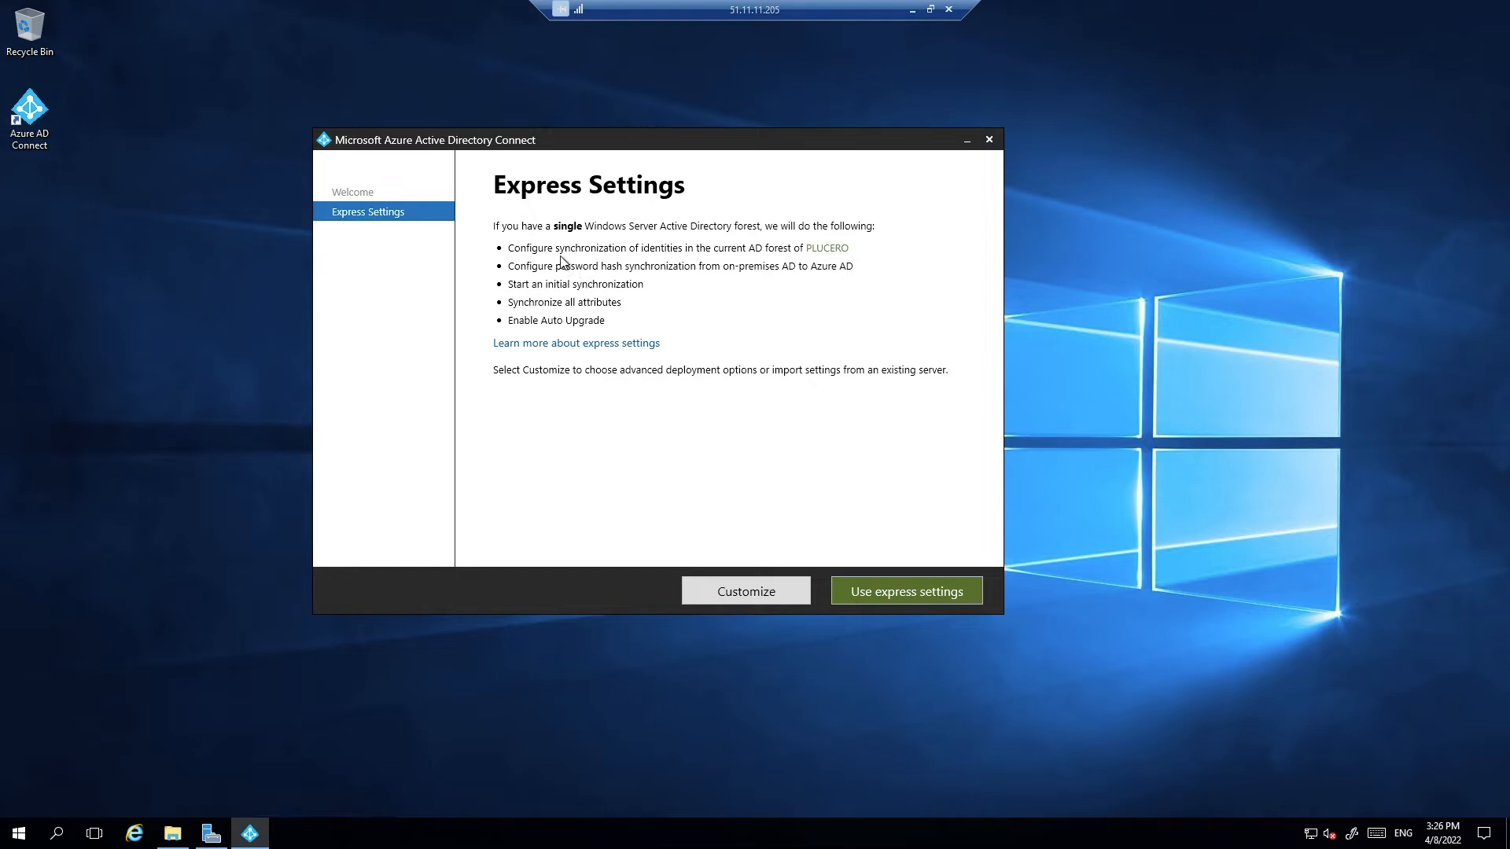
{"action": "left_click", "coordinate": [909, 588]}
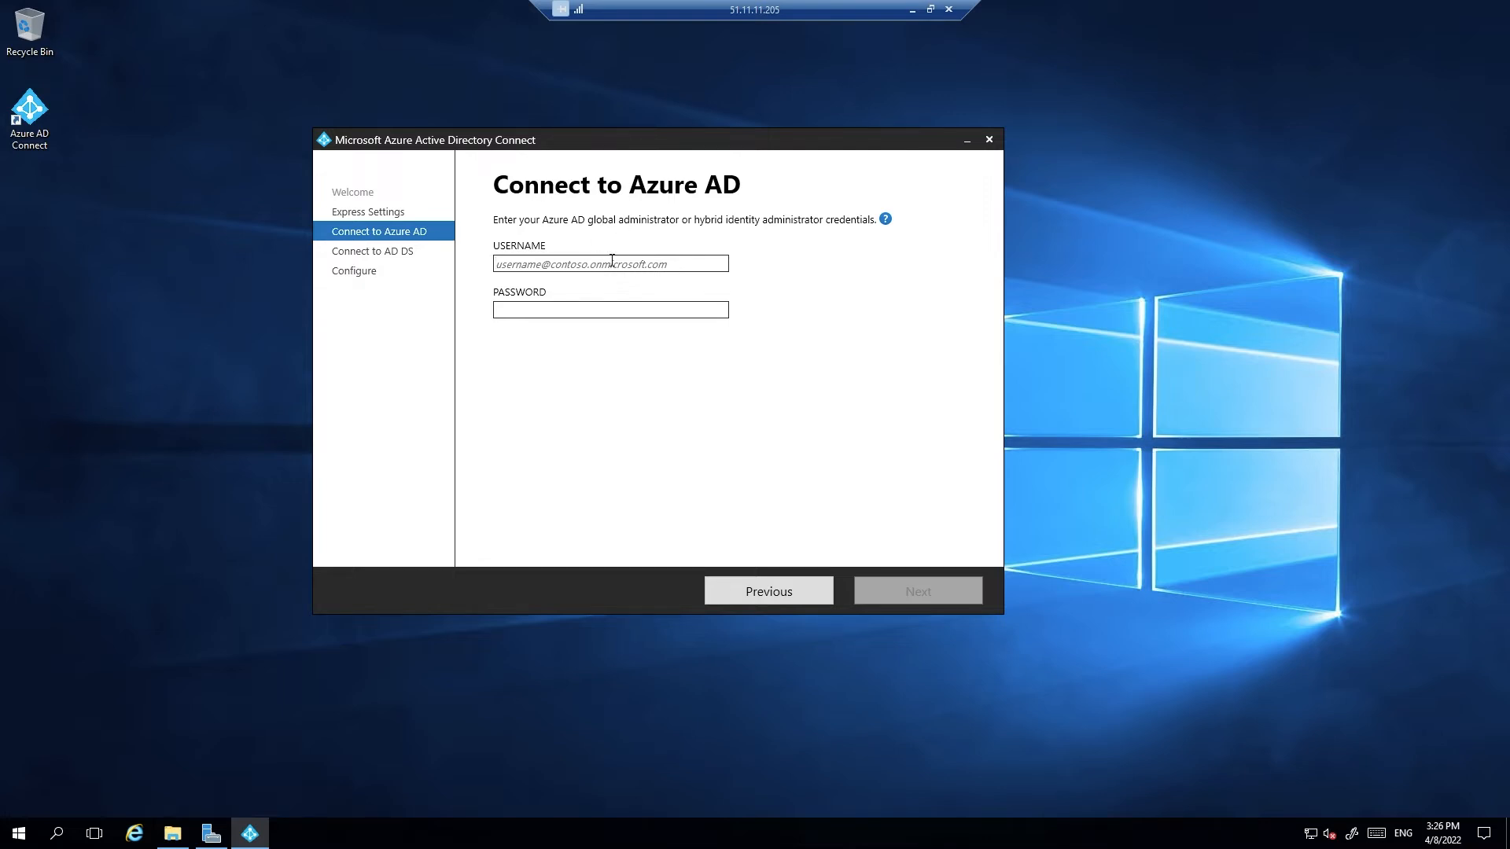
Enter the Azure AD global admin and AD DS enterprise admin usernames and passwords
{"action": "type", "text": "aarals"}
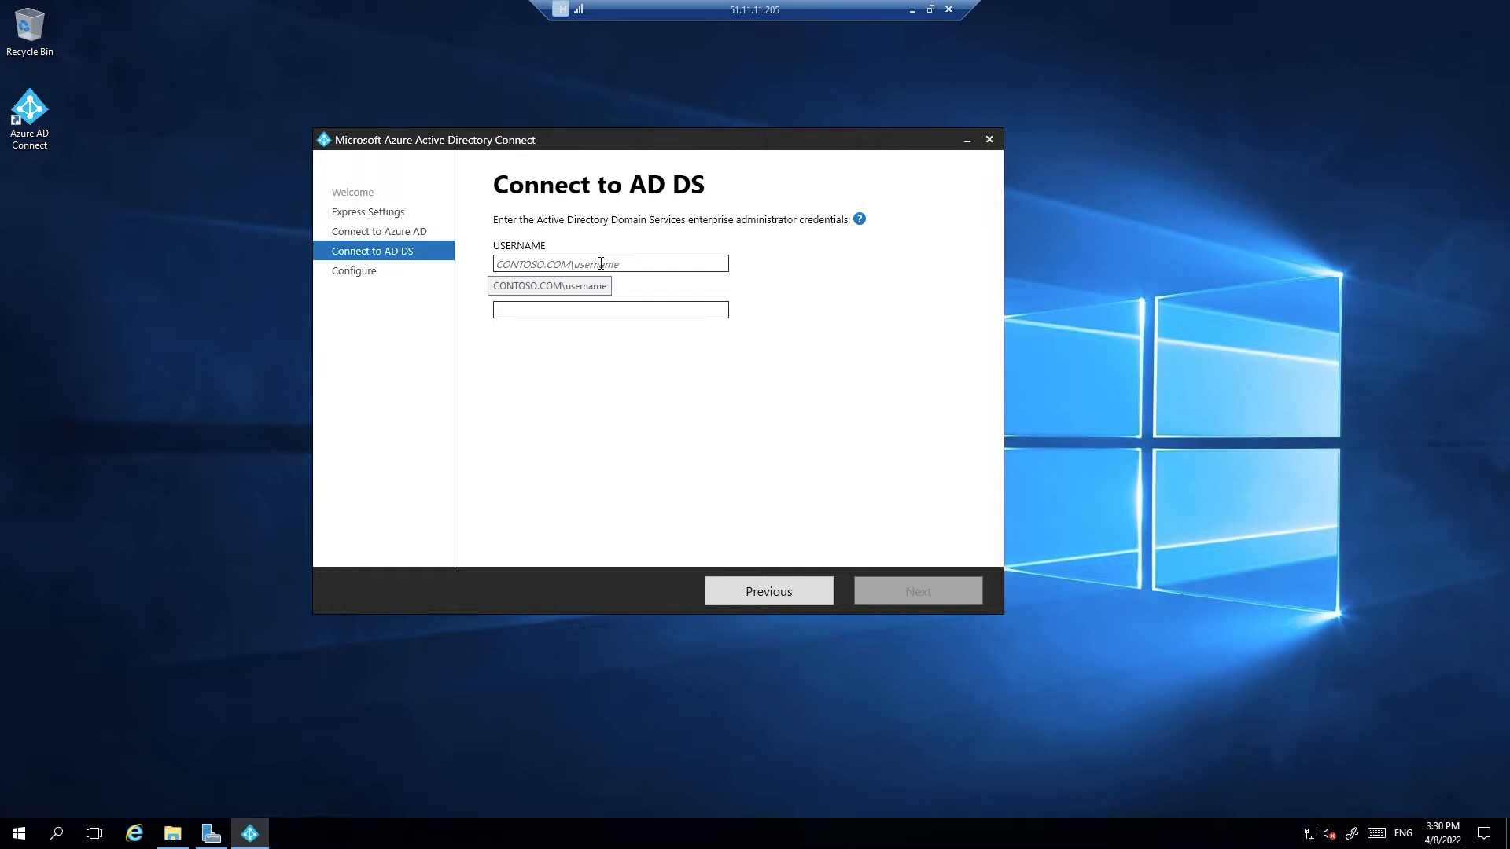
{"action": "left_click", "coordinate": [601, 263]}
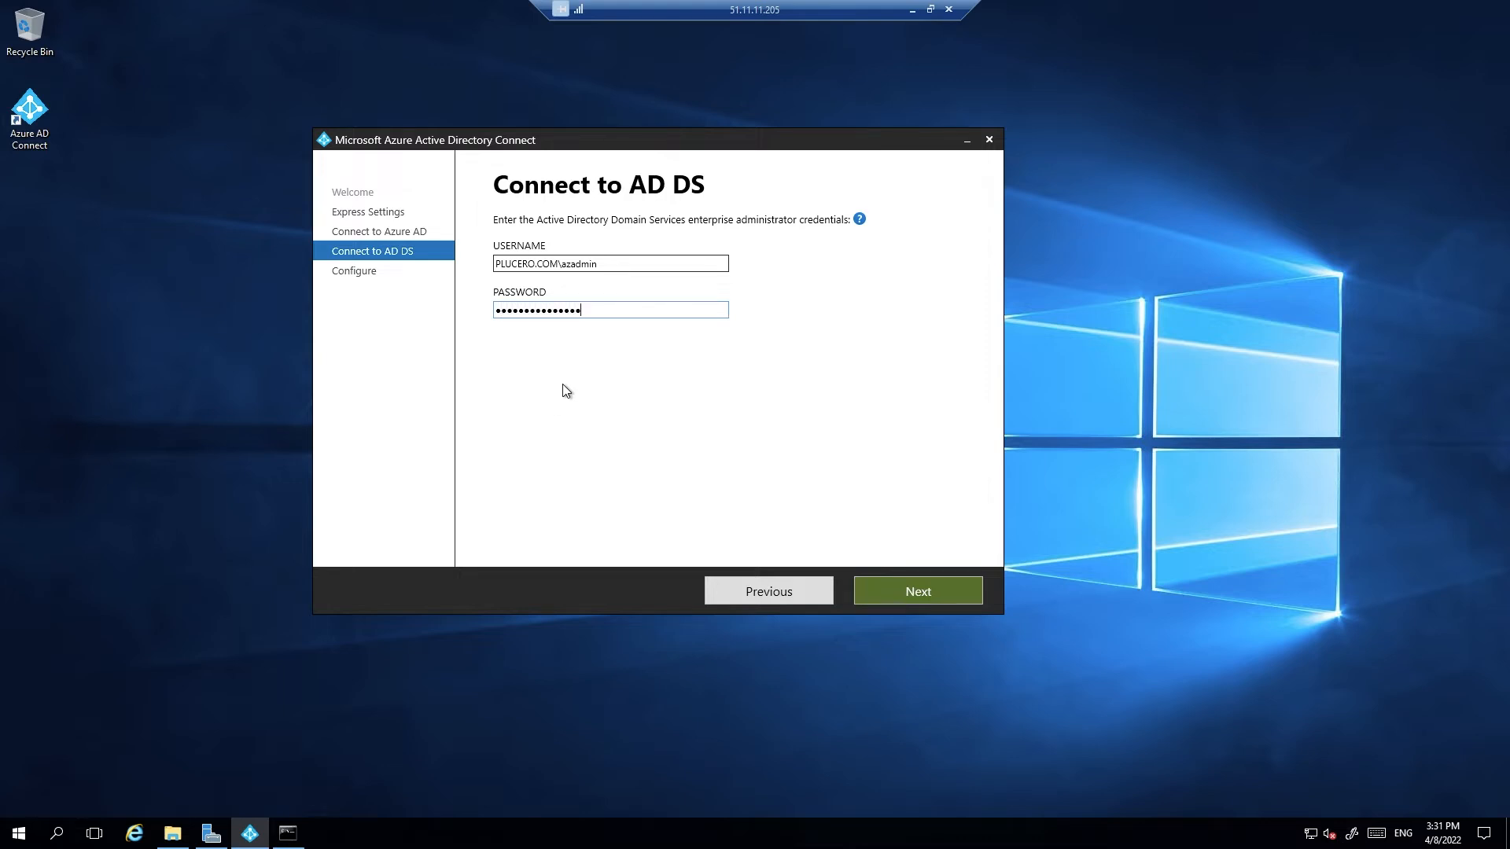
{"action": "left_click", "coordinate": [908, 582]}
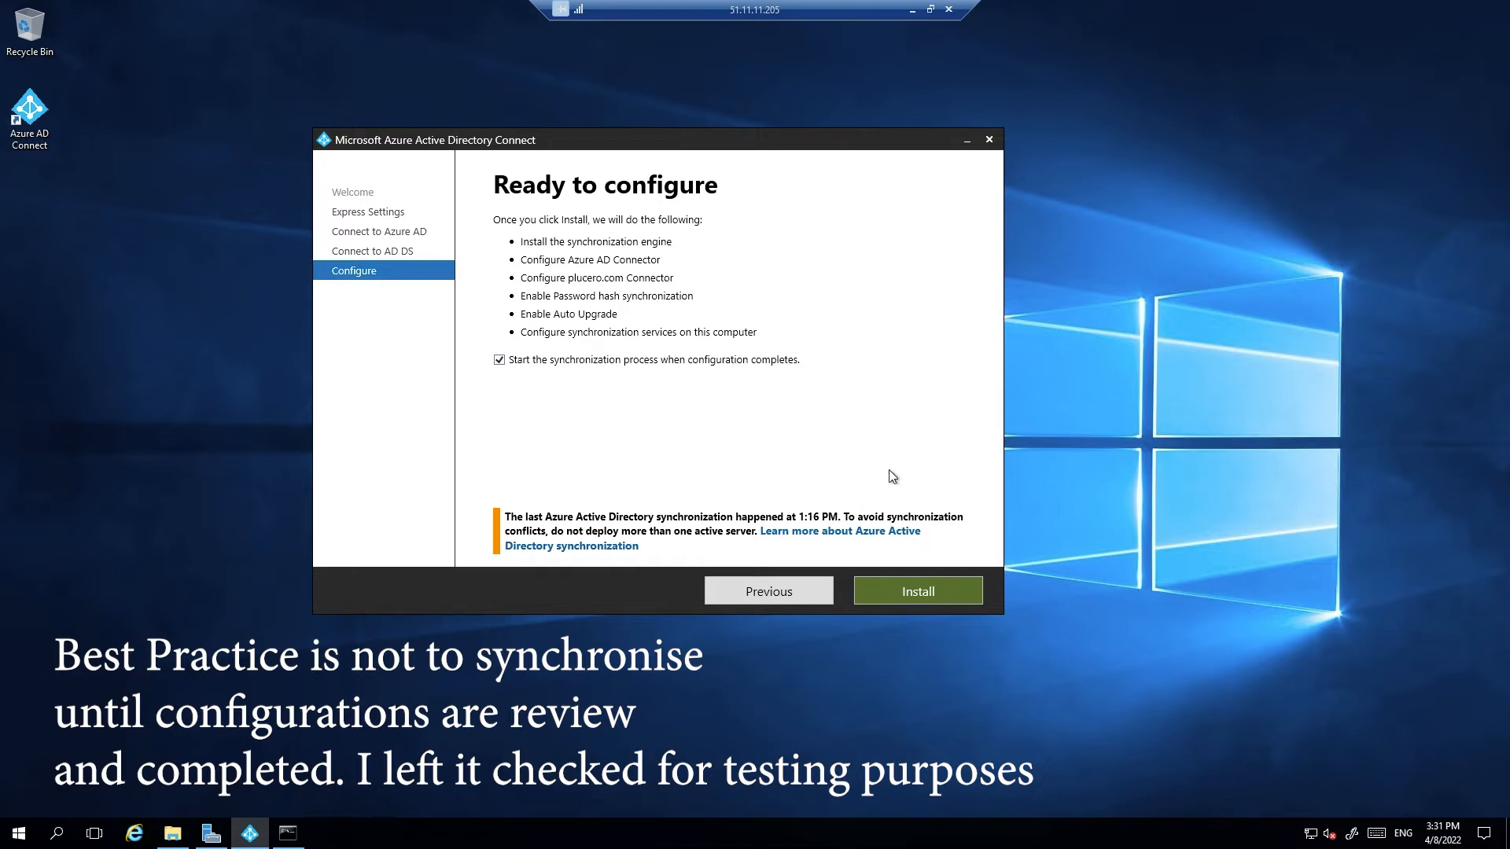
Start the synchronization install and configuration, then bring back the Azure portal in Edge
{"action": "left_click", "coordinate": [903, 596]}
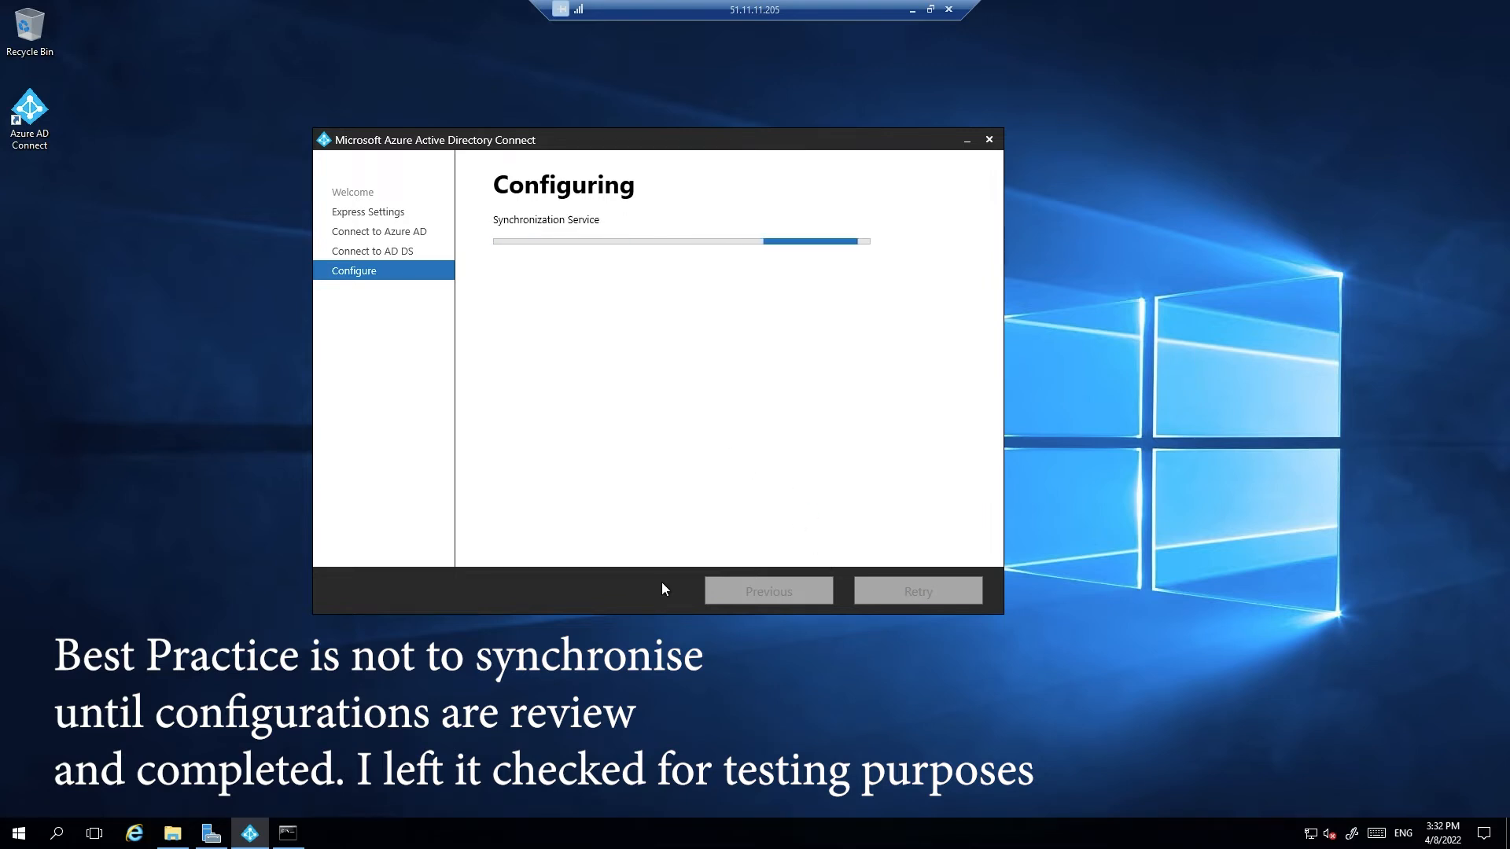
{"action": "left_click", "coordinate": [912, 9]}
{"action": "left_click", "coordinate": [616, 827]}
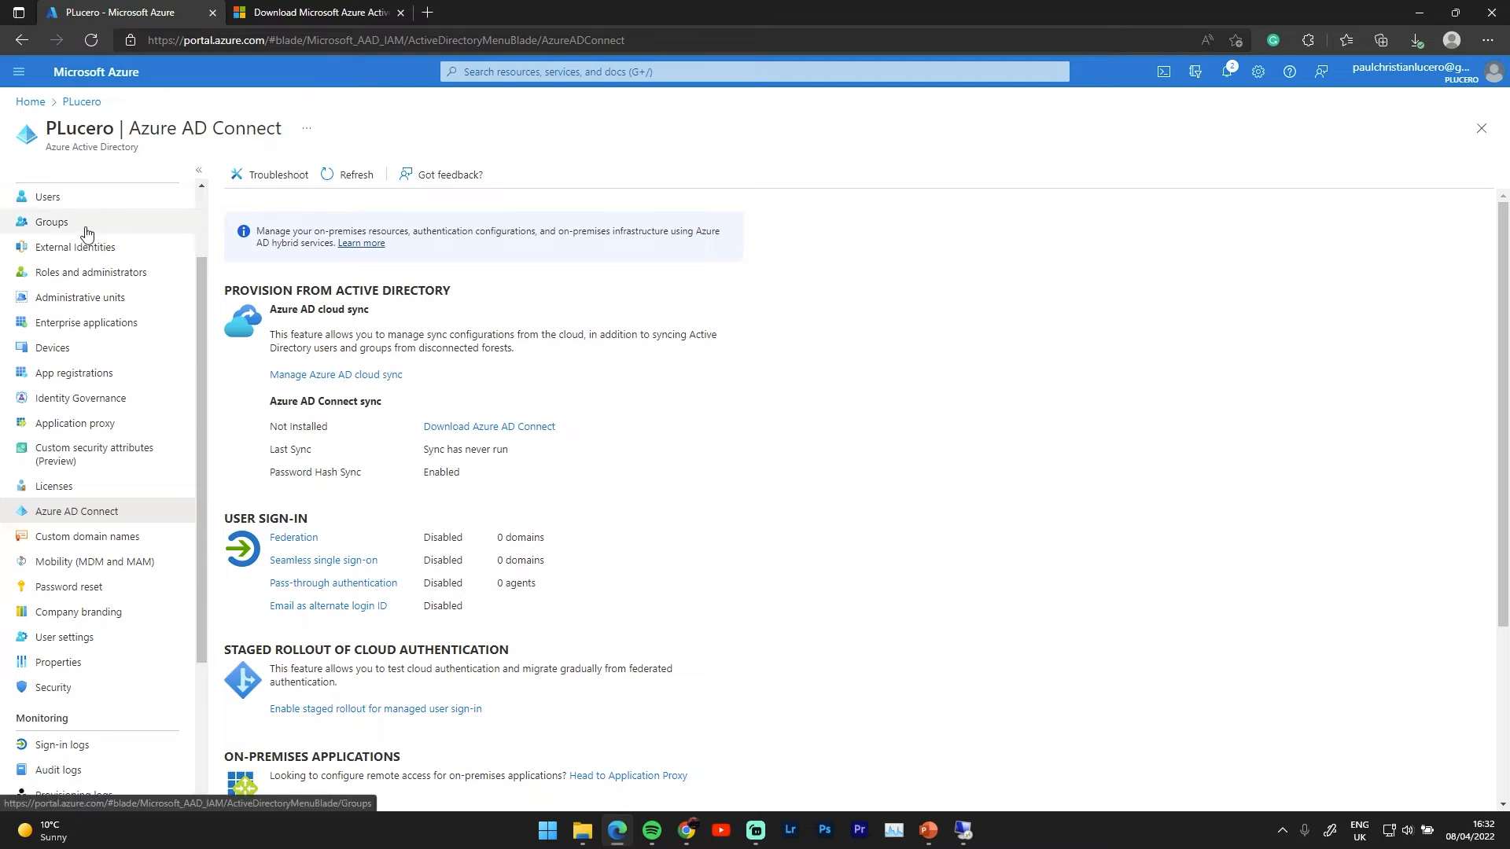
Add madpix.com as a custom domain name in Azure AD
{"action": "left_click", "coordinate": [44, 538]}
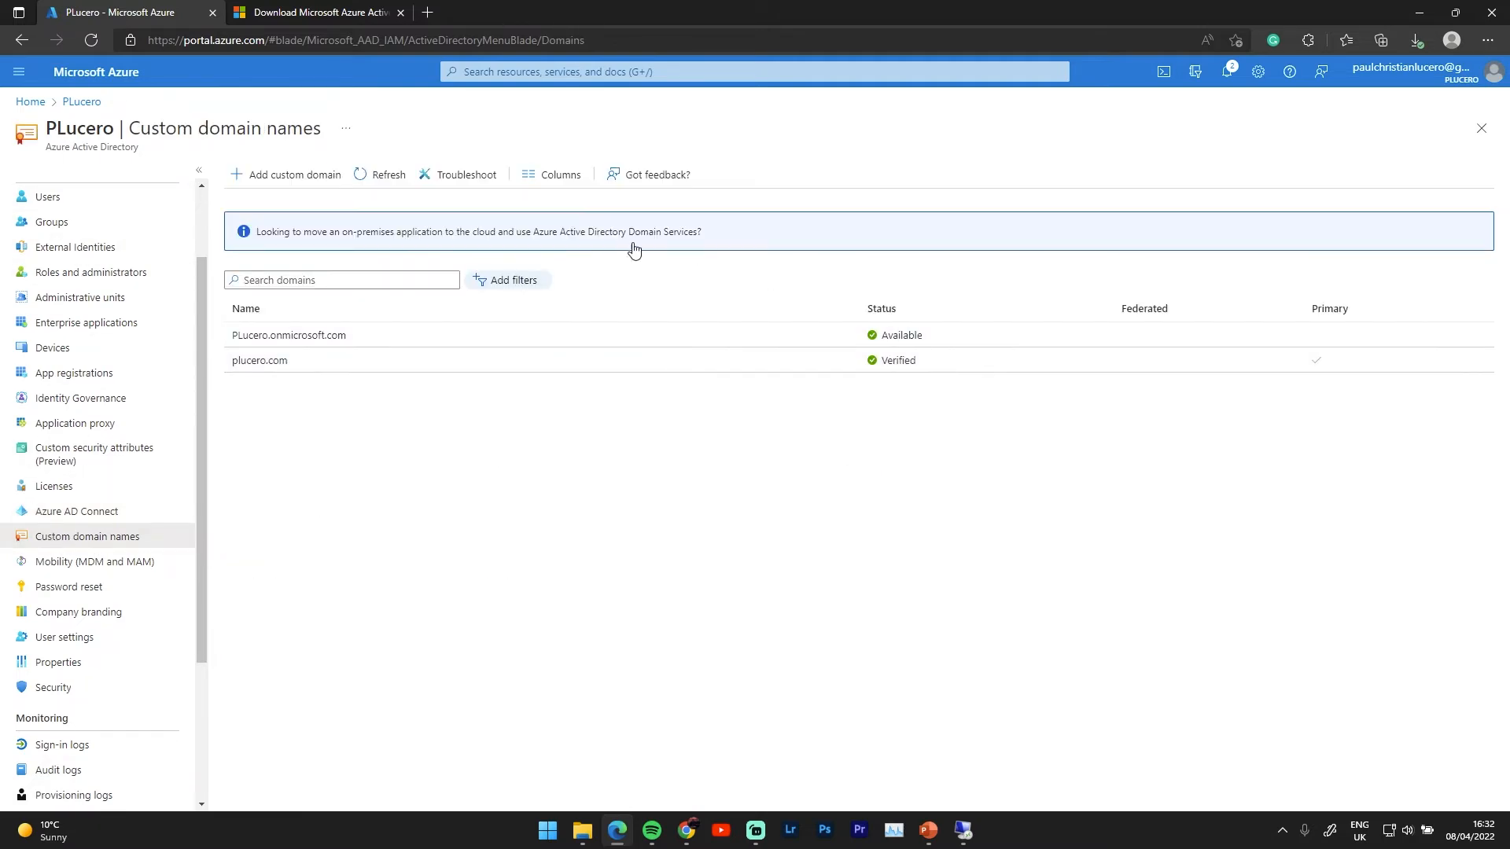
{"action": "left_click", "coordinate": [279, 177]}
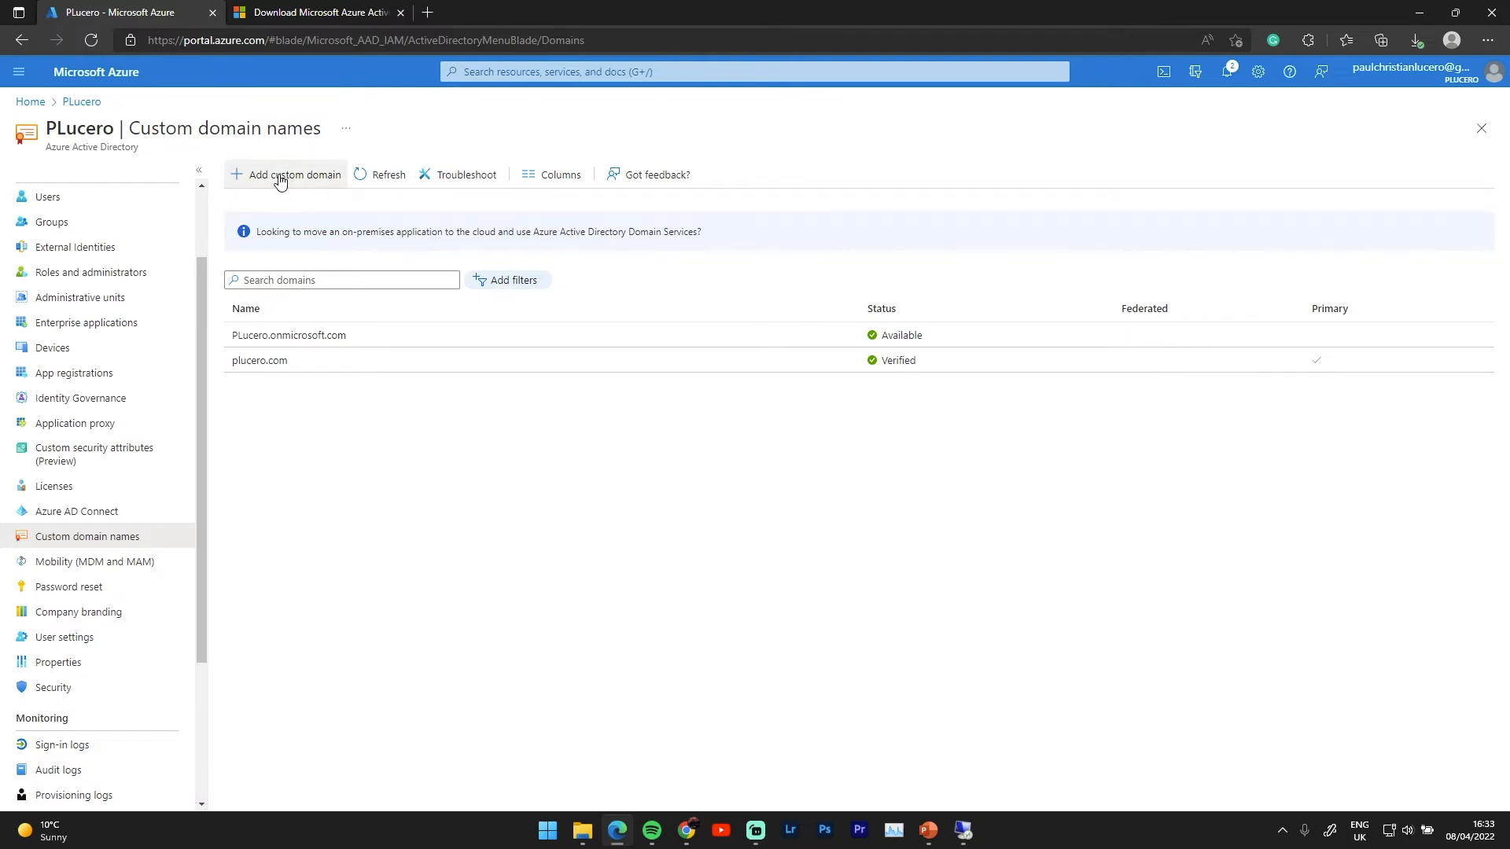
{"action": "left_click", "coordinate": [1326, 180]}
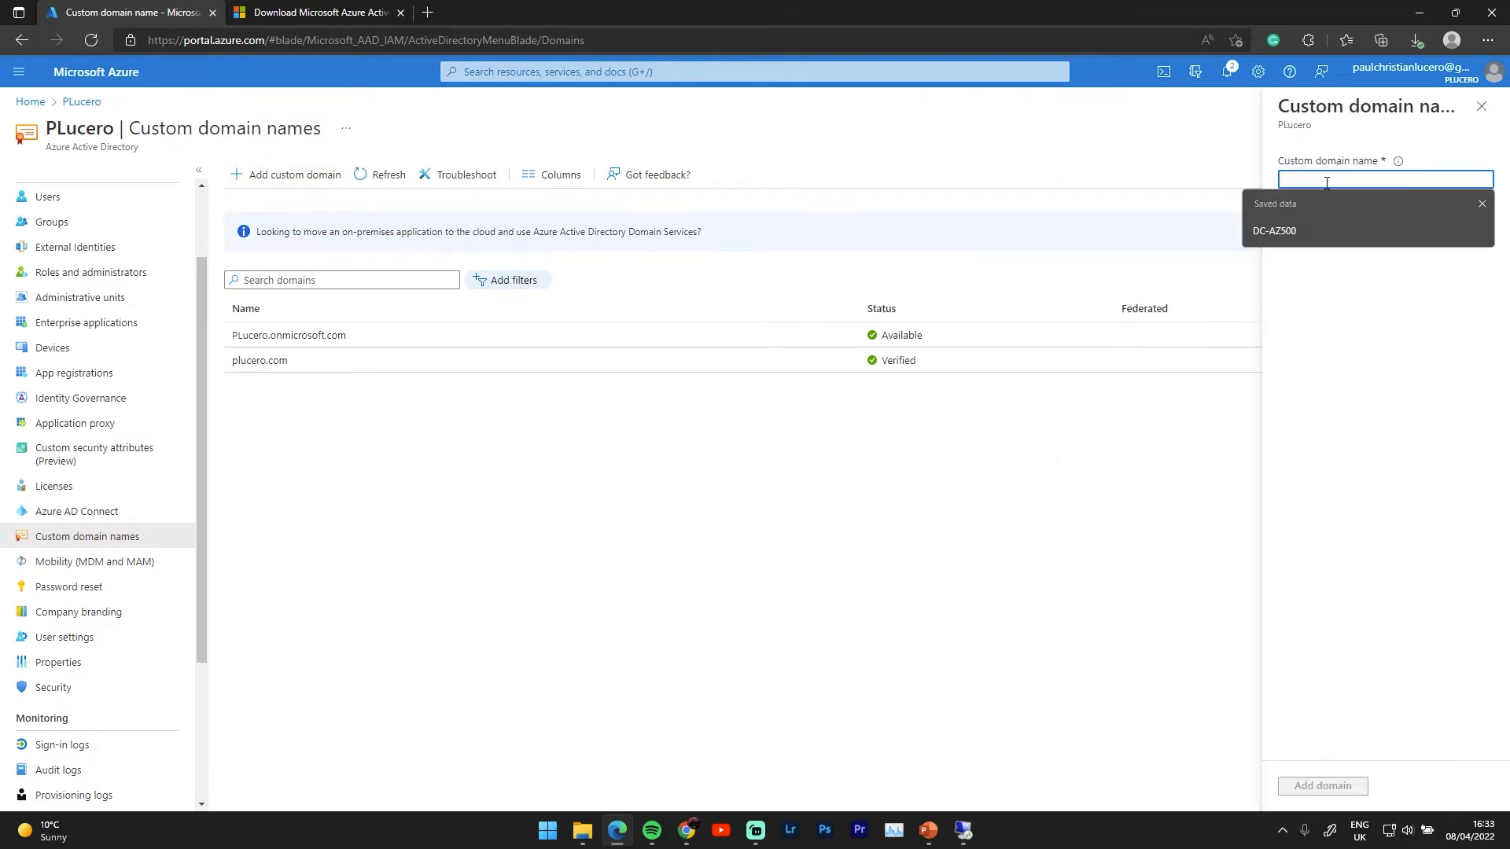
{"action": "type", "text": "madri"}
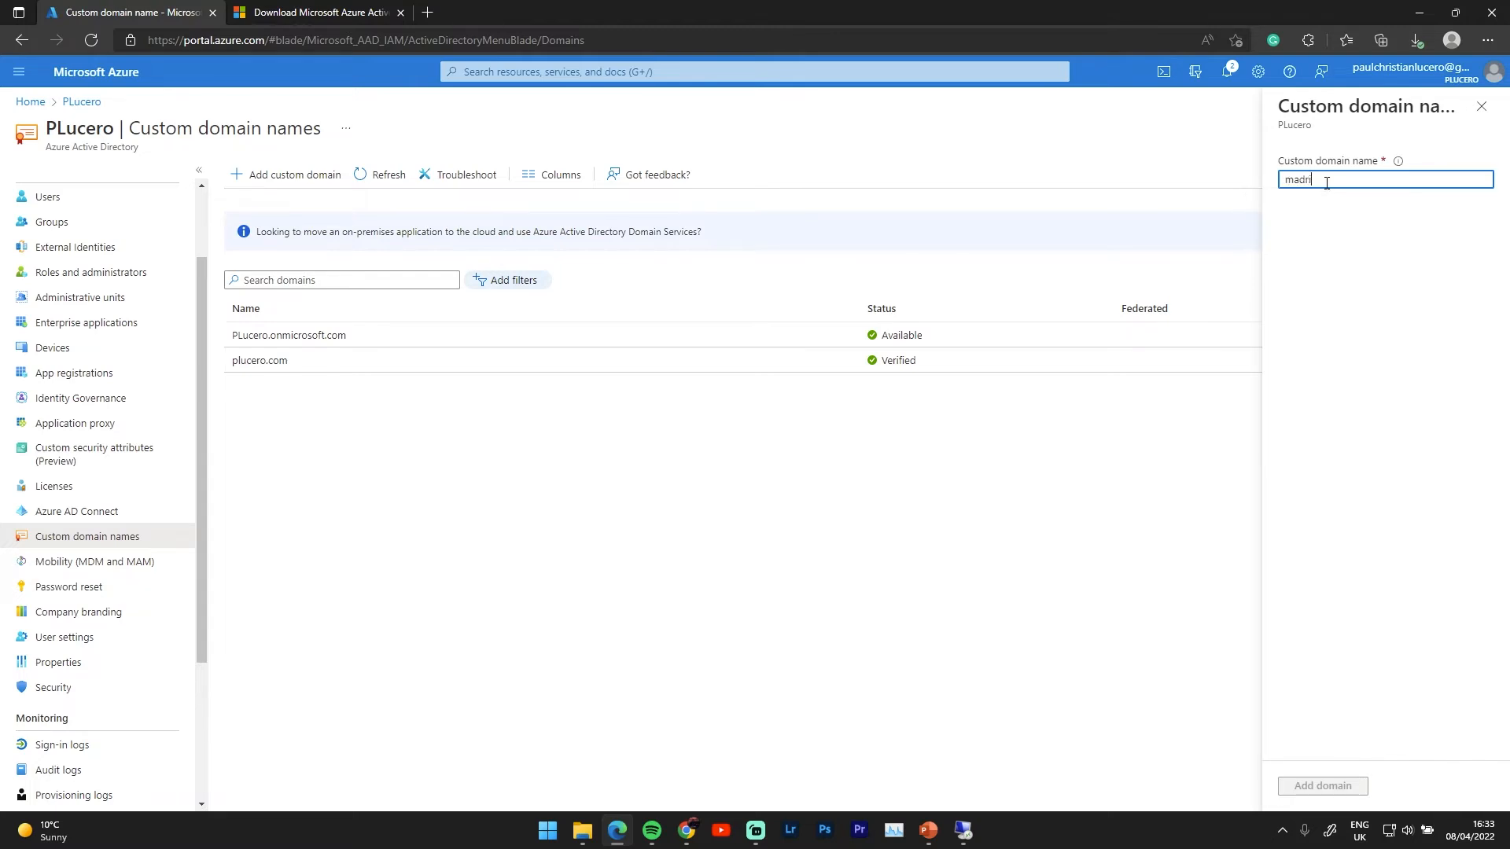
{"action": "key", "text": "BackSpace"}
{"action": "key", "text": "BackSpace"}
{"action": "type", "text": "pic"}
{"action": "type", "text": ".com"}
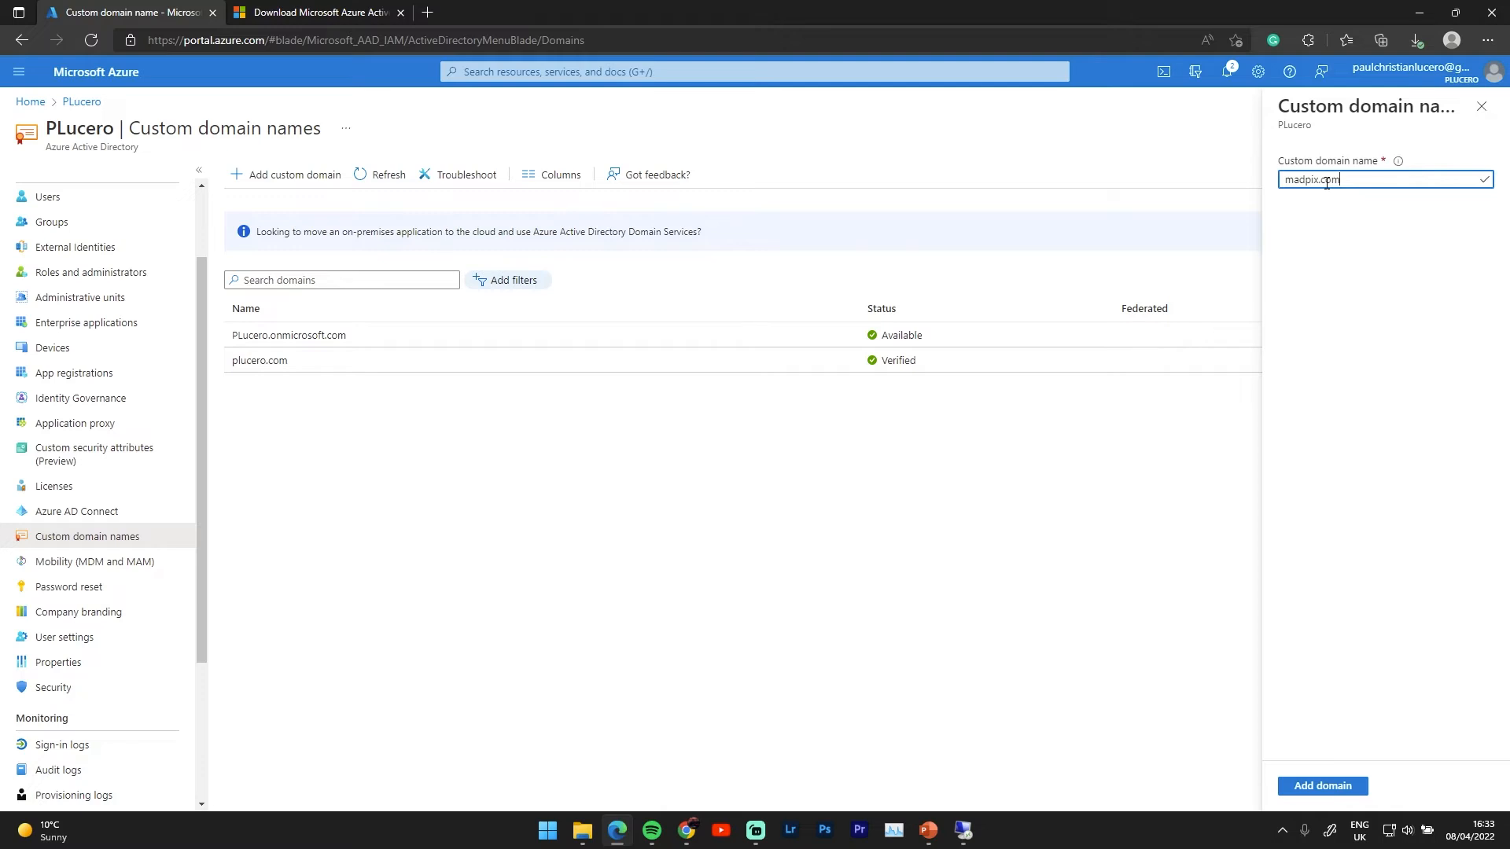
{"action": "left_click", "coordinate": [1289, 786]}
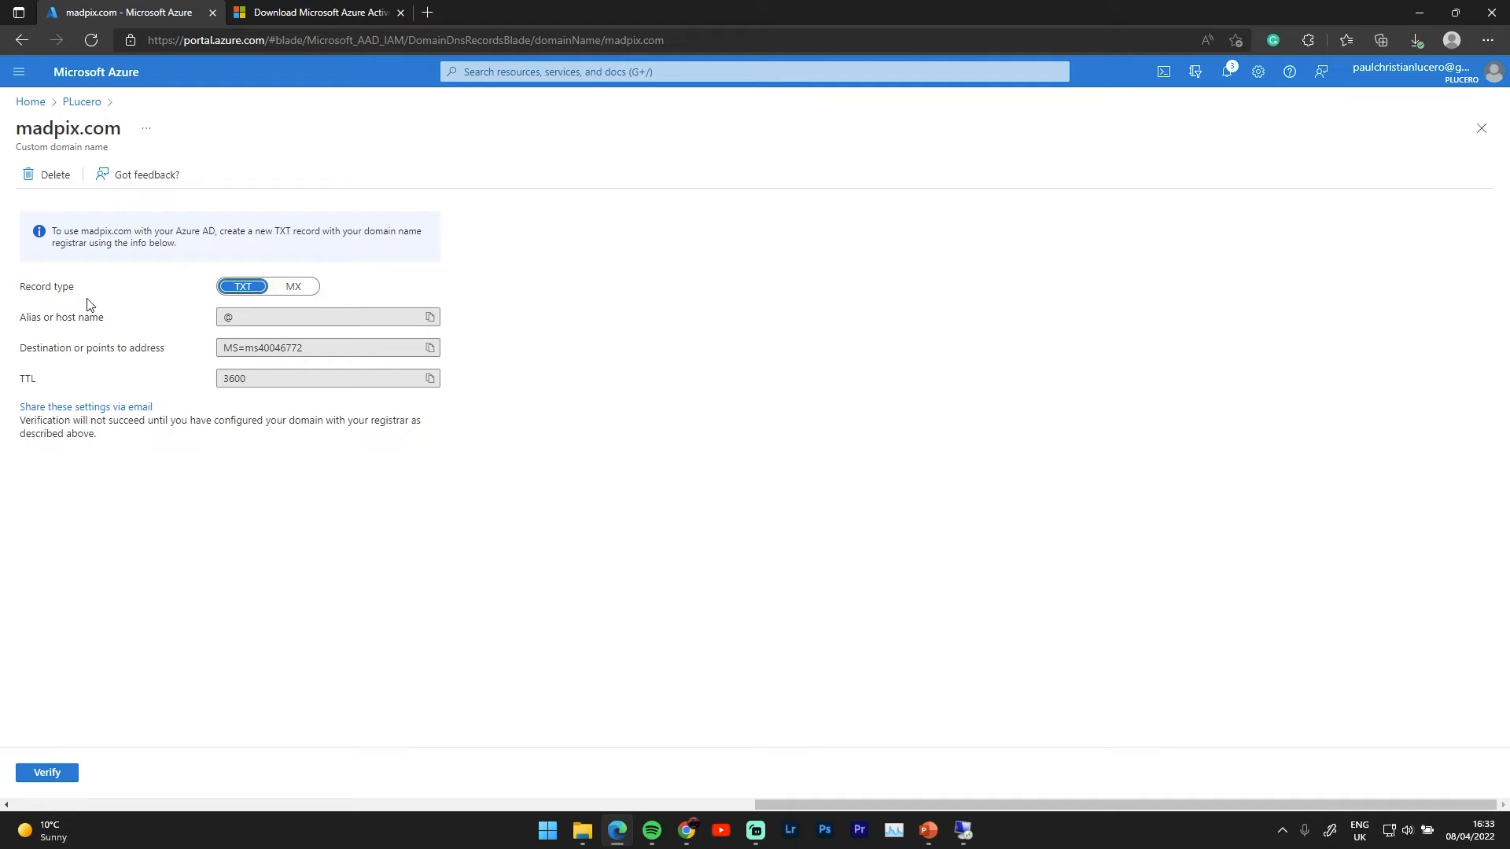
Delete the madpix.com custom domain and confirm the removal
{"action": "left_click", "coordinate": [50, 172]}
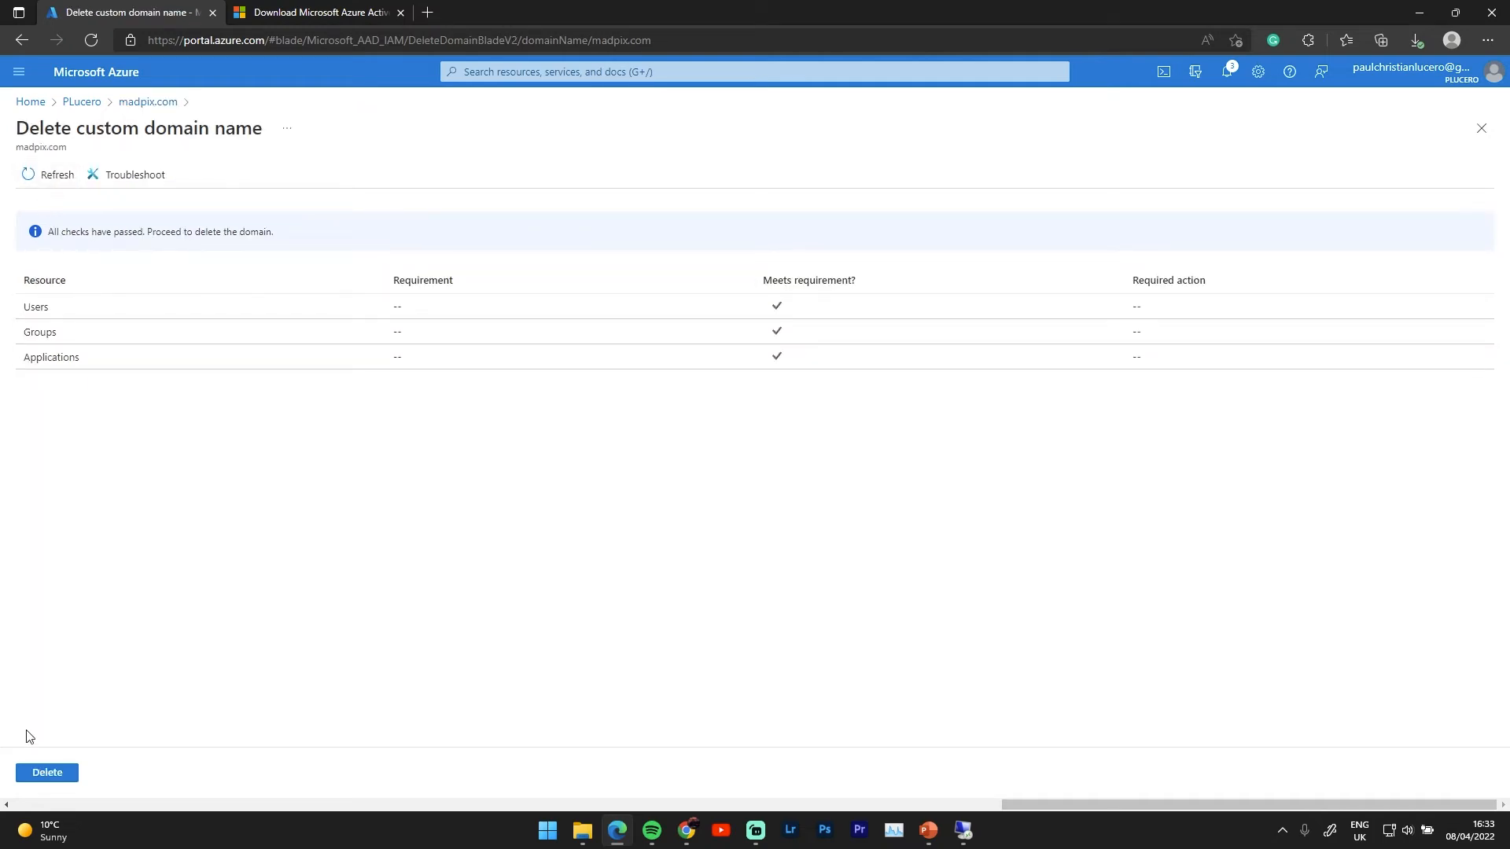
{"action": "left_click", "coordinate": [49, 774]}
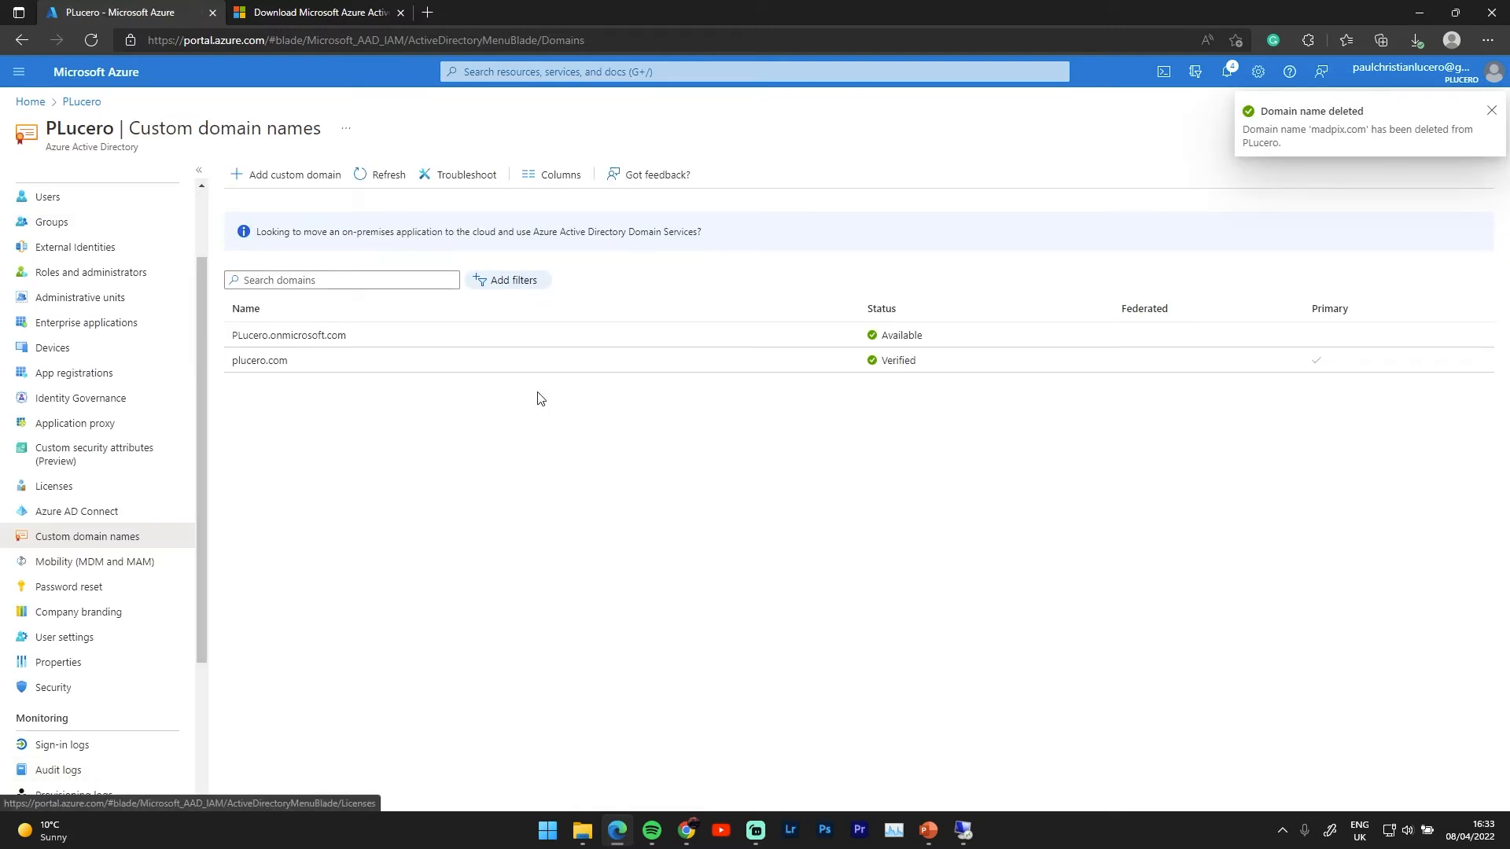
{"action": "left_click", "coordinate": [963, 839]}
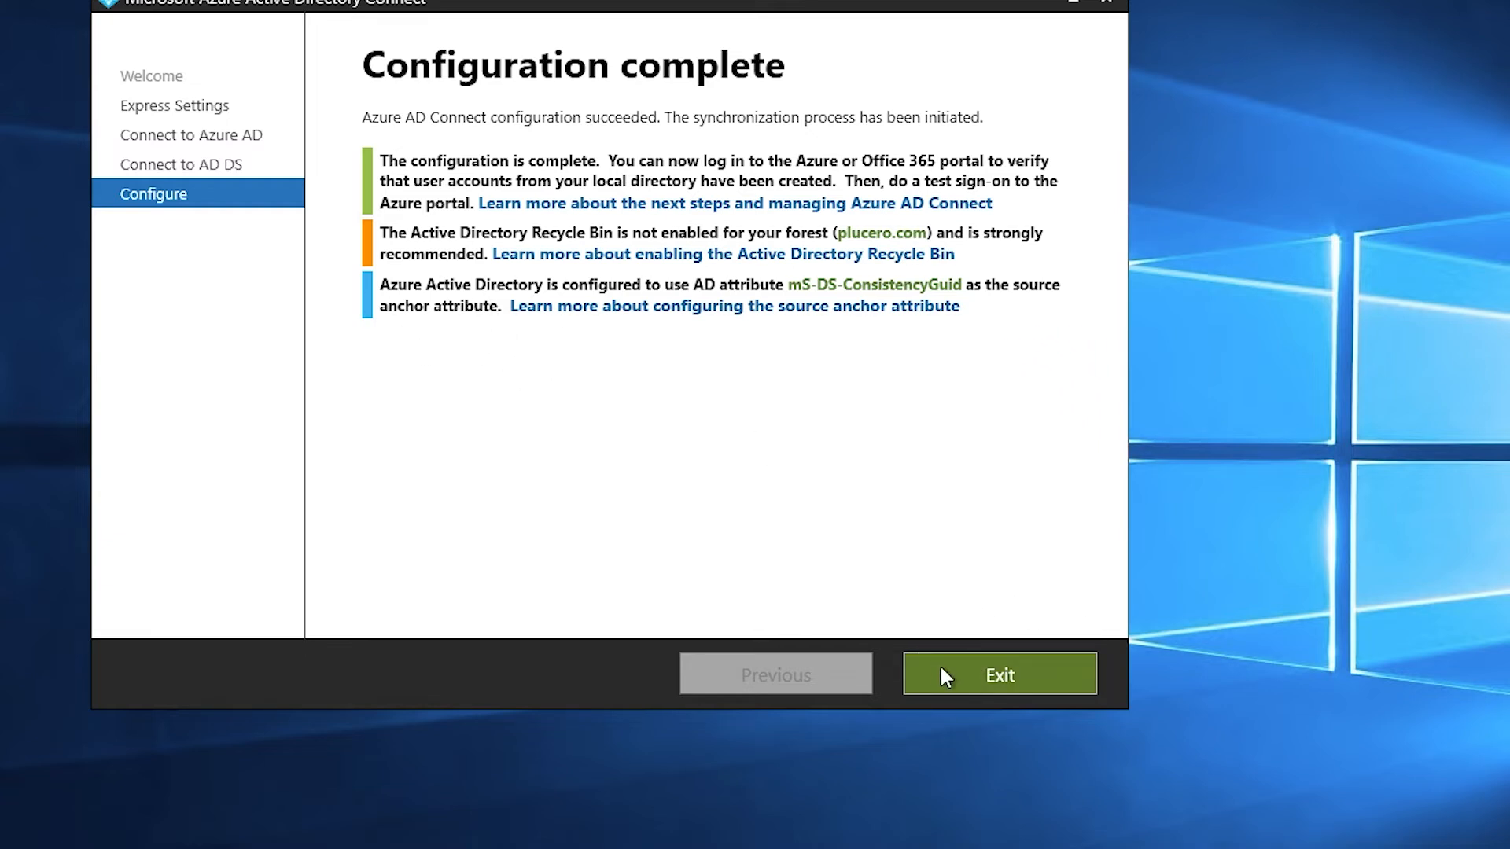
Exit the Azure AD Connect Configuration complete page
{"action": "left_click", "coordinate": [972, 681]}
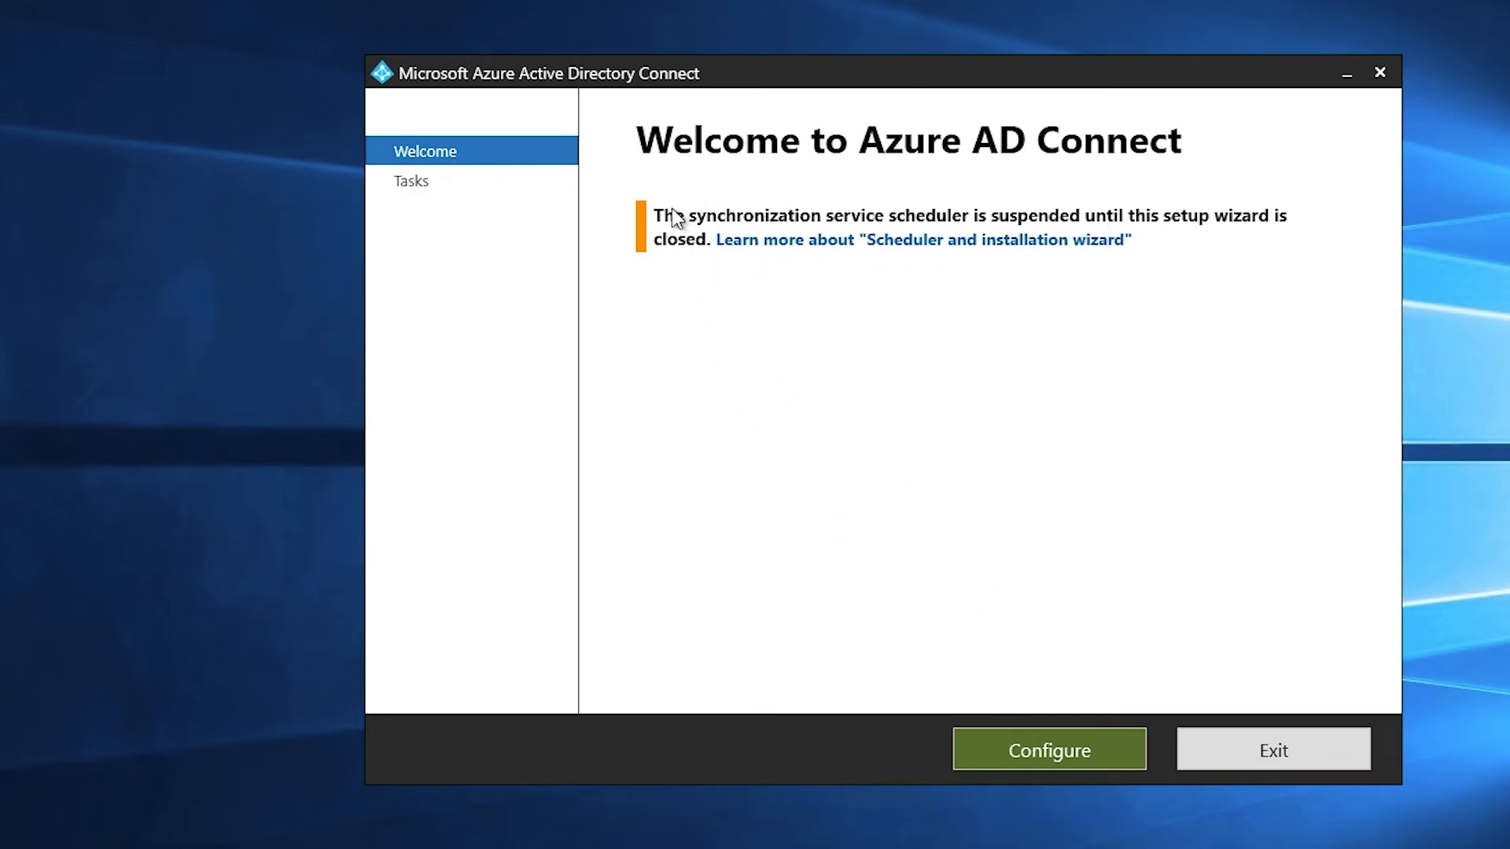
Move the wizard slightly left and go past Welcome to the Additional tasks list
{"action": "left_click_drag", "start_coordinate": [695, 72], "coordinate": [656, 67]}
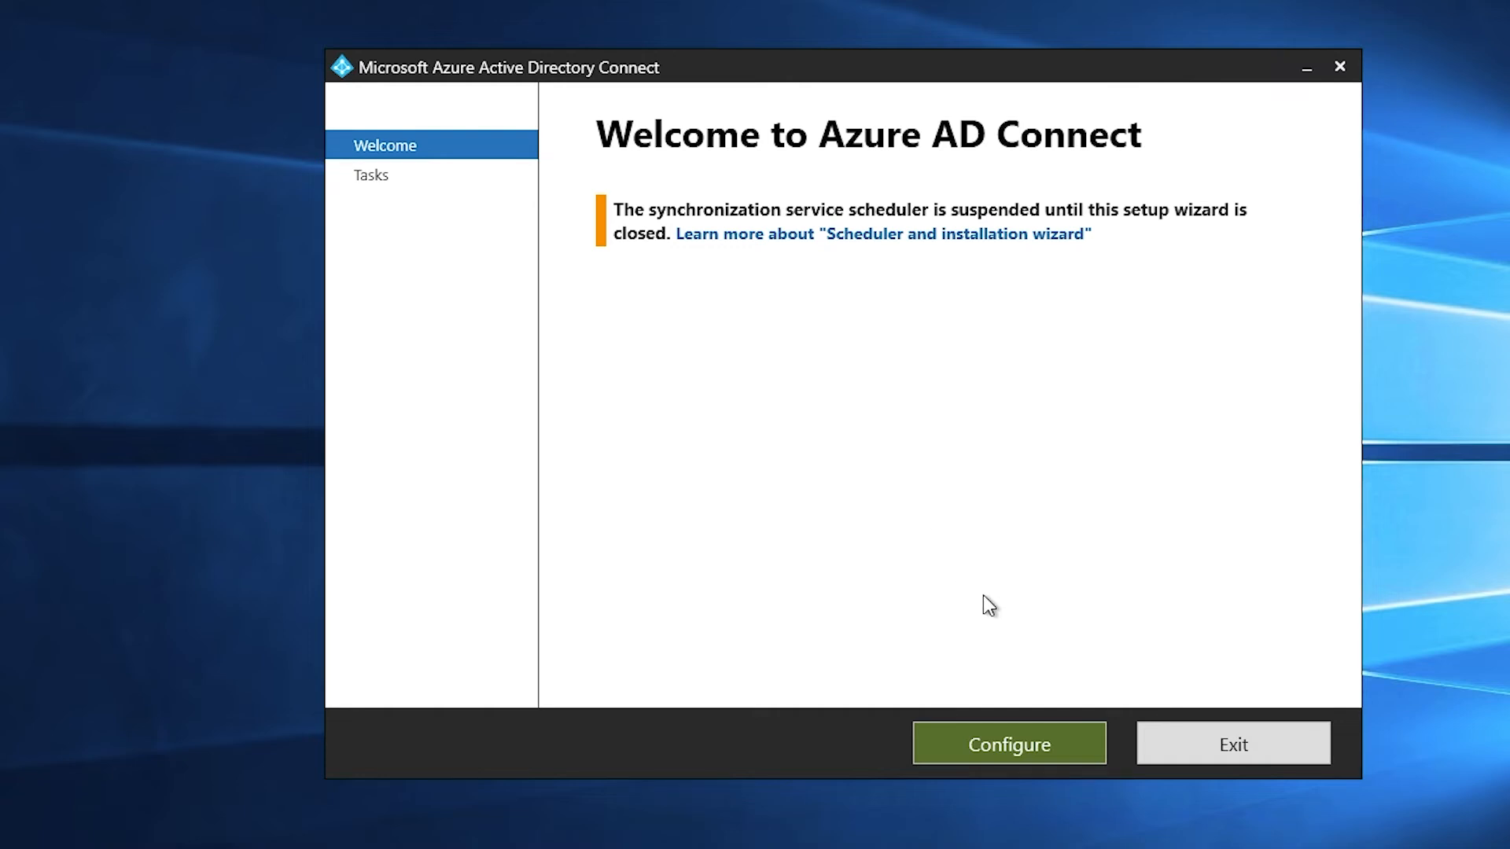
{"action": "left_click", "coordinate": [976, 742]}
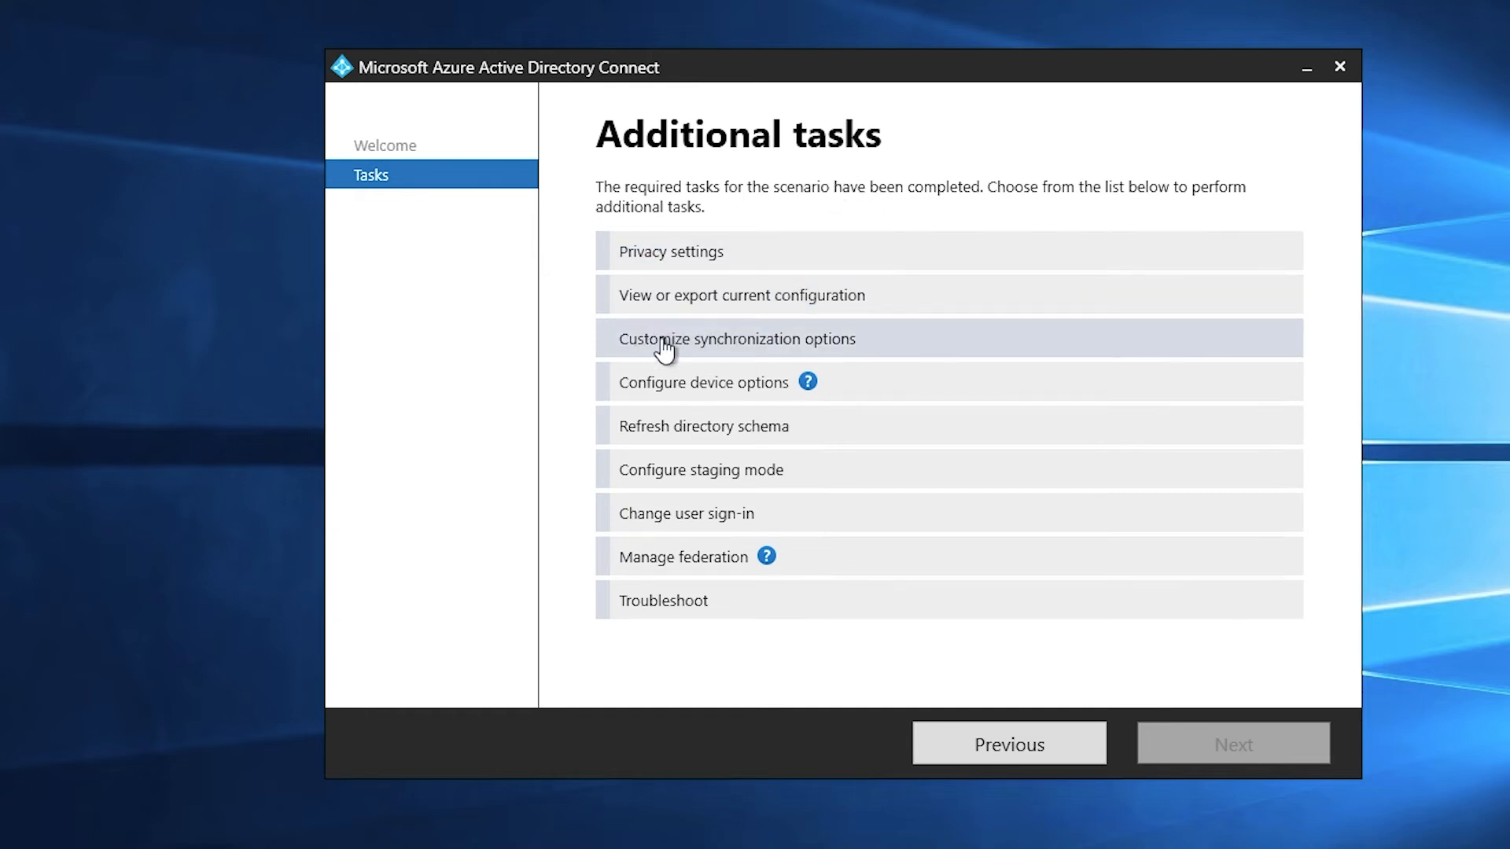
Choose customized synchronization and sign in to Azure AD with the administrator password
{"action": "left_click", "coordinate": [894, 352]}
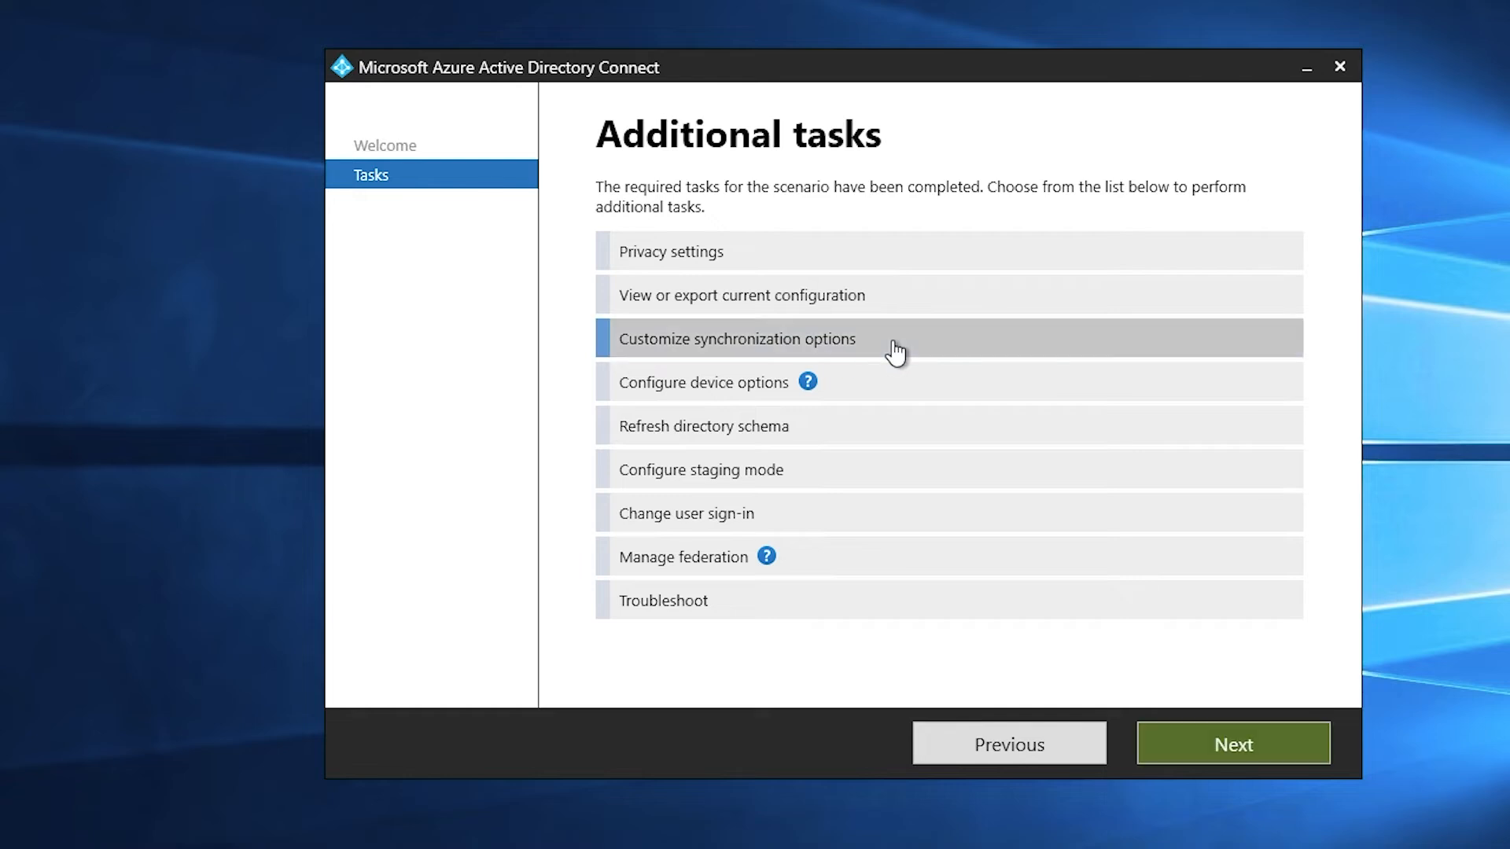
{"action": "left_click", "coordinate": [1224, 743]}
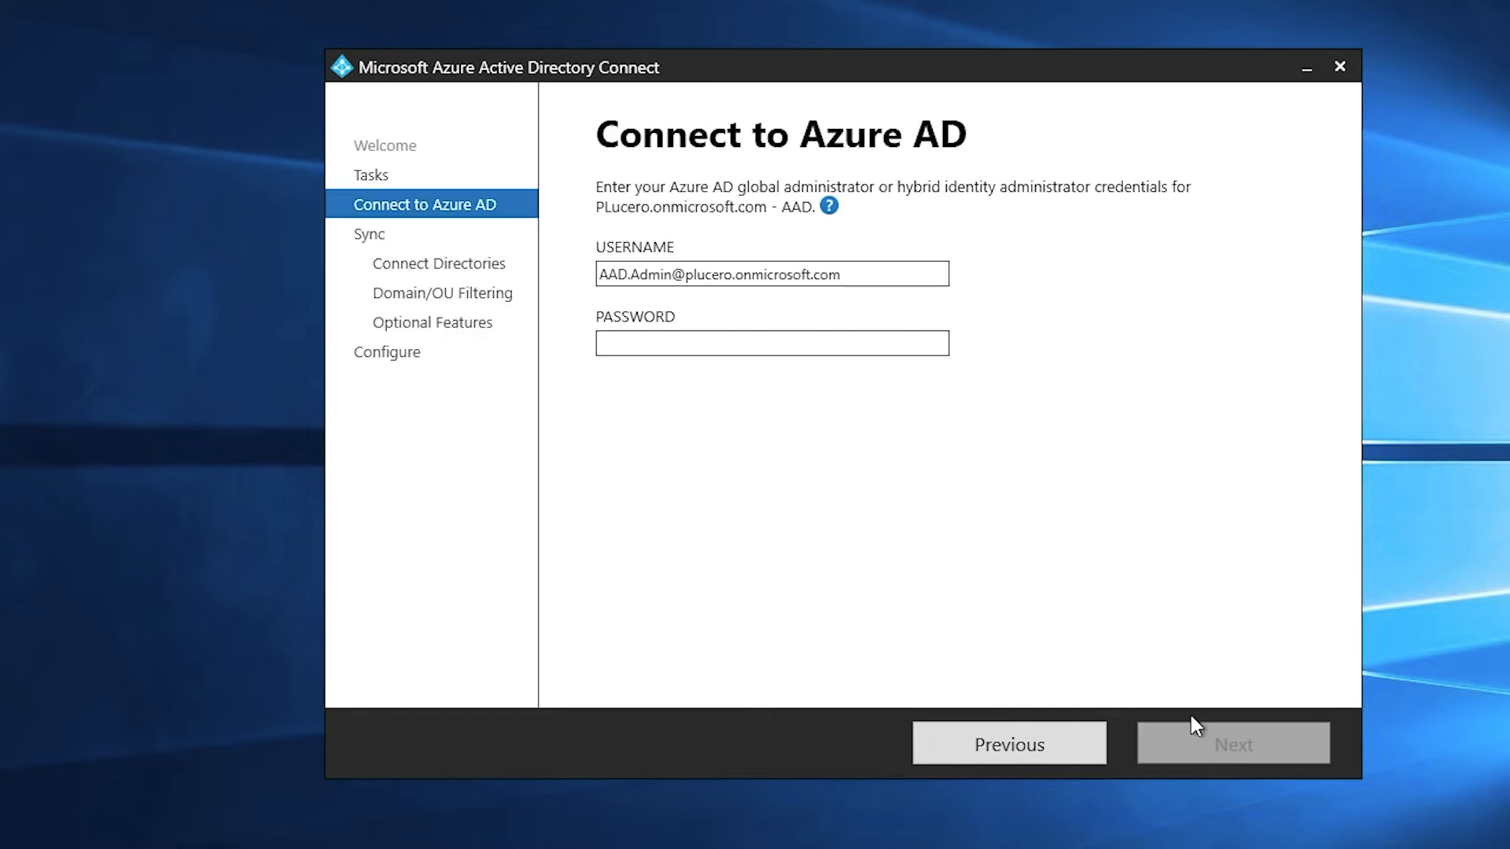
{"action": "left_click", "coordinate": [699, 342]}
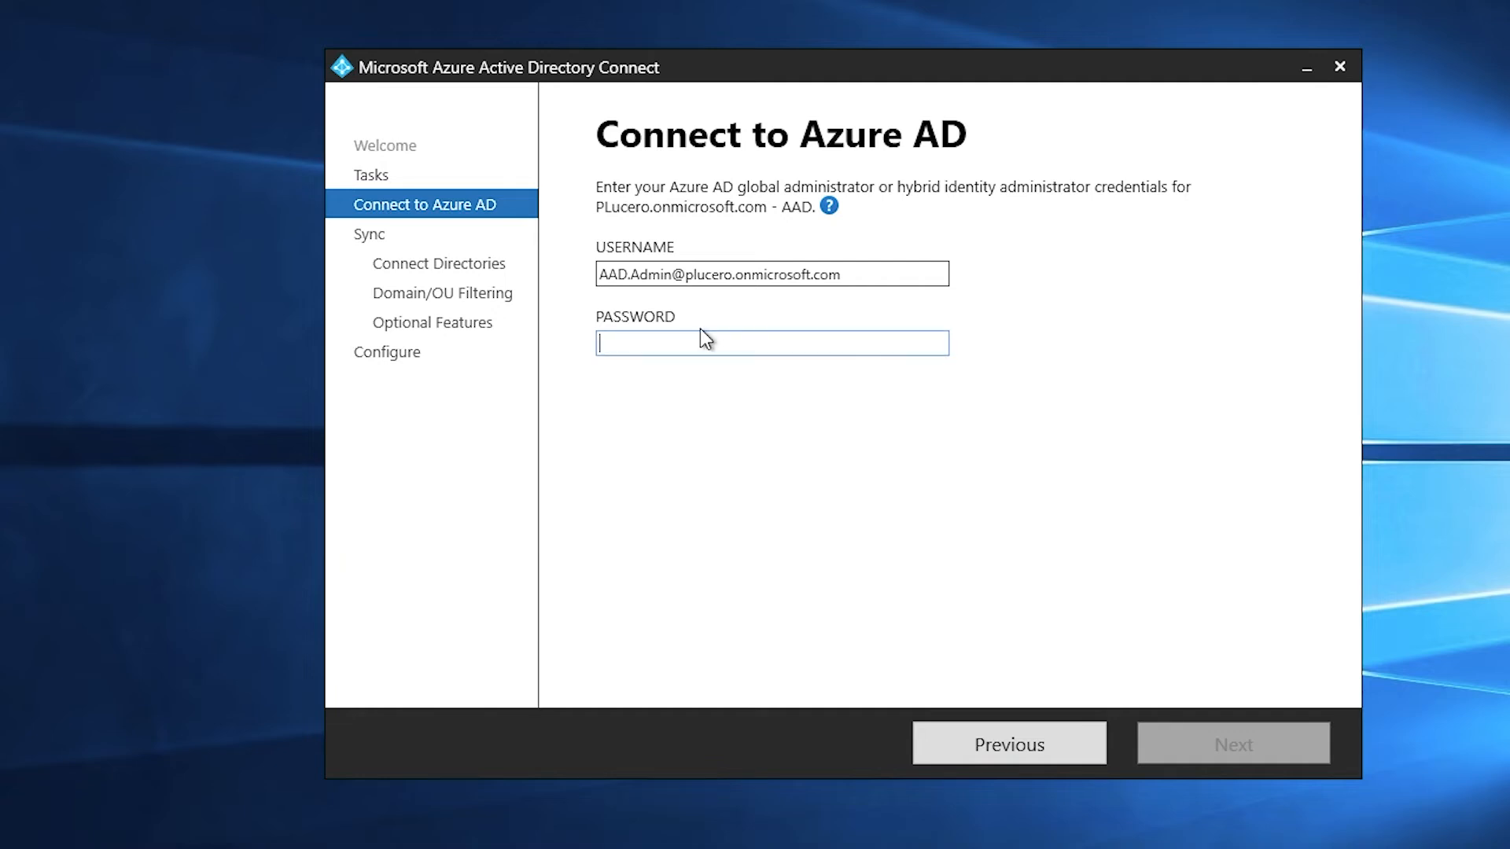
{"action": "type", "text": "••••••••••••"}
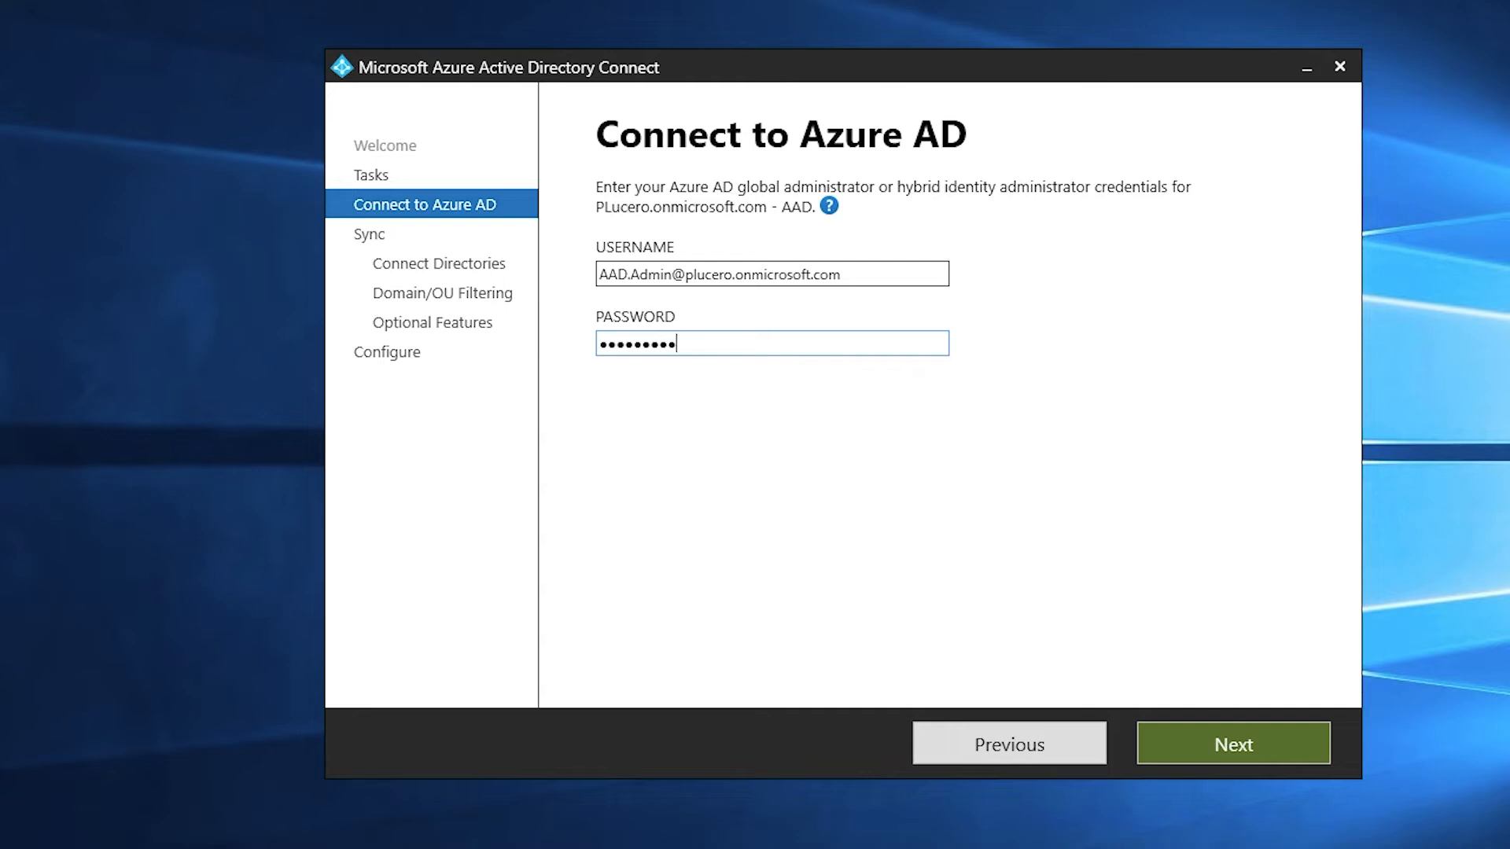
{"action": "key", "text": "Return"}
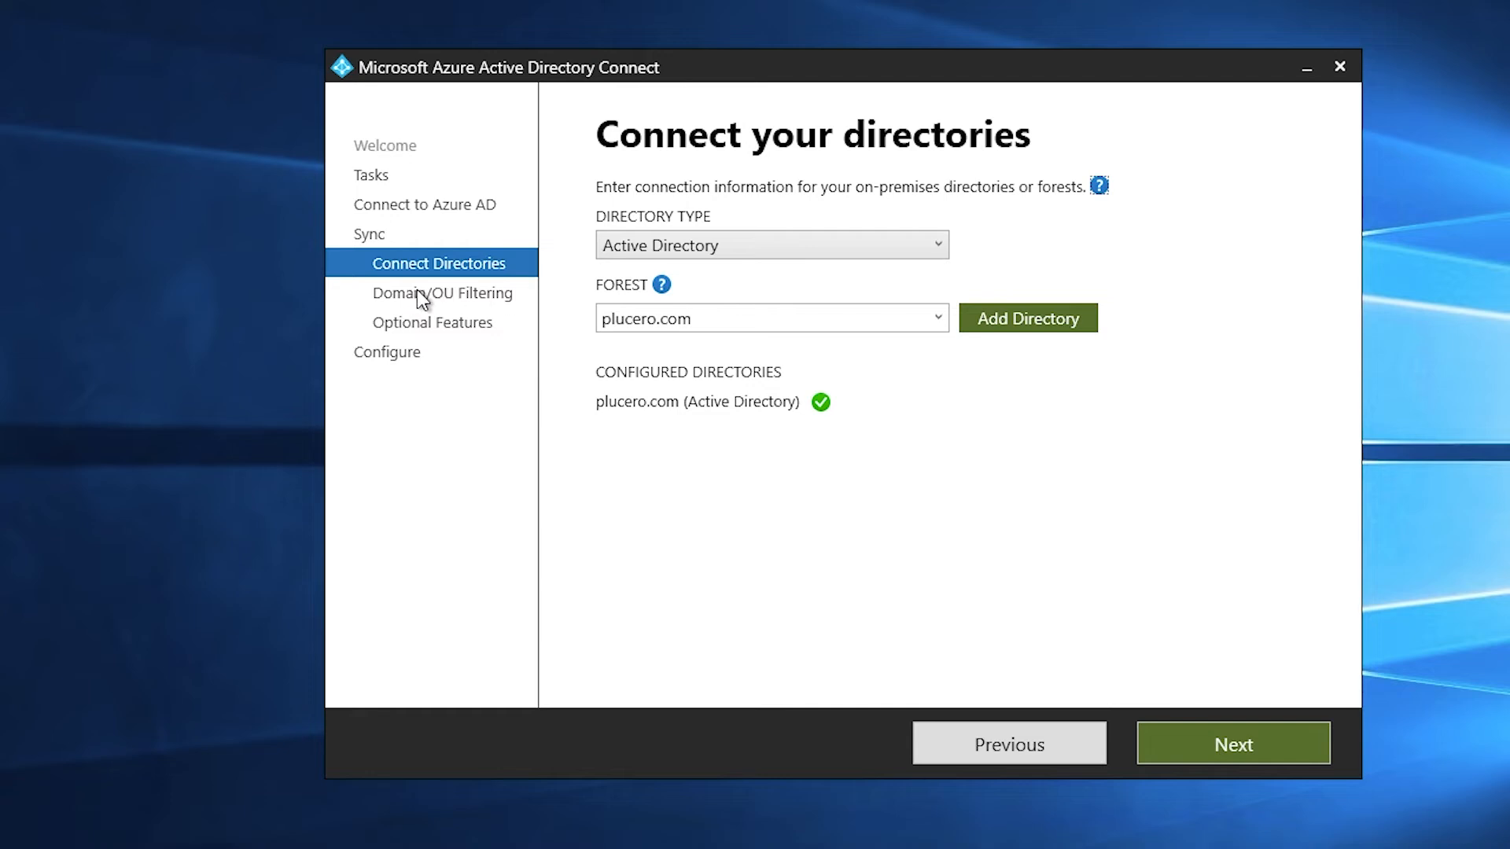
Limit domain and OU filtering to the AZ Users OU under plucero.com only
{"action": "left_click", "coordinate": [1201, 747]}
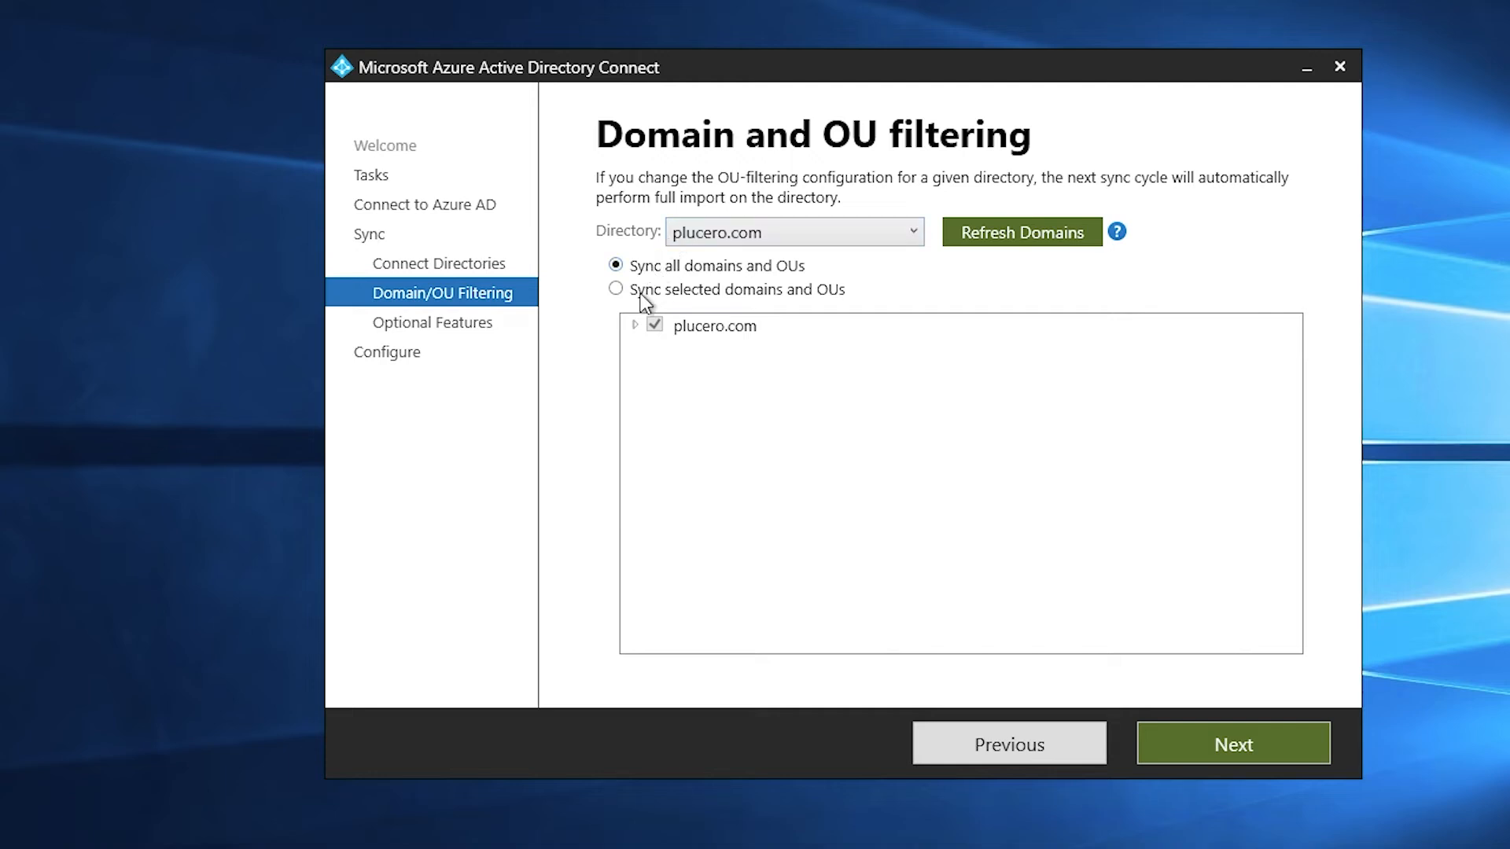
{"action": "left_click", "coordinate": [618, 290]}
{"action": "left_click", "coordinate": [635, 326]}
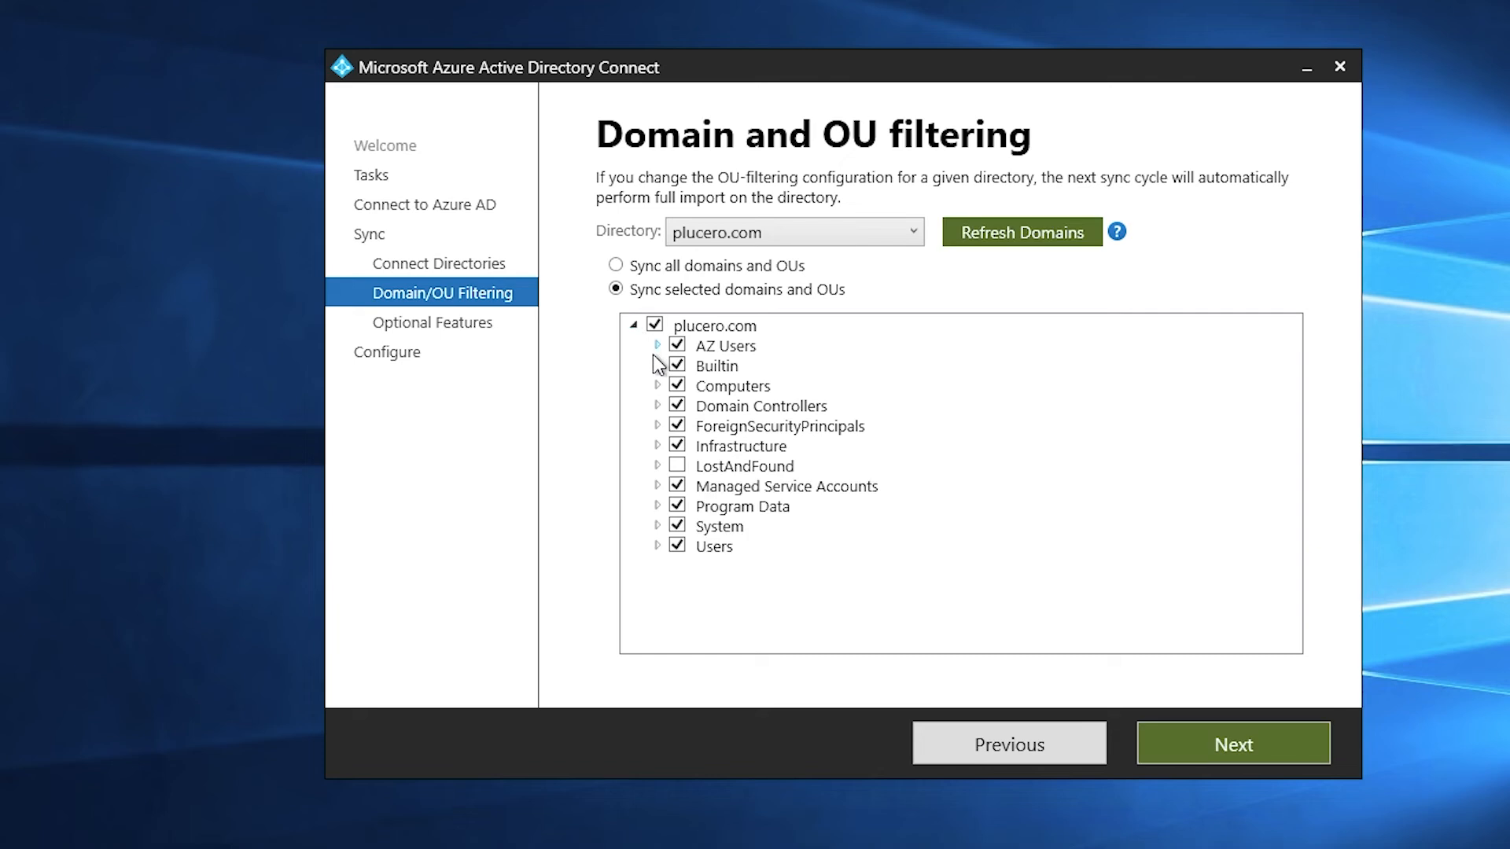
{"action": "left_click", "coordinate": [655, 327]}
{"action": "left_click", "coordinate": [678, 346]}
{"action": "left_click", "coordinate": [721, 349]}
{"action": "left_click", "coordinate": [675, 346]}
{"action": "left_click", "coordinate": [1243, 742]}
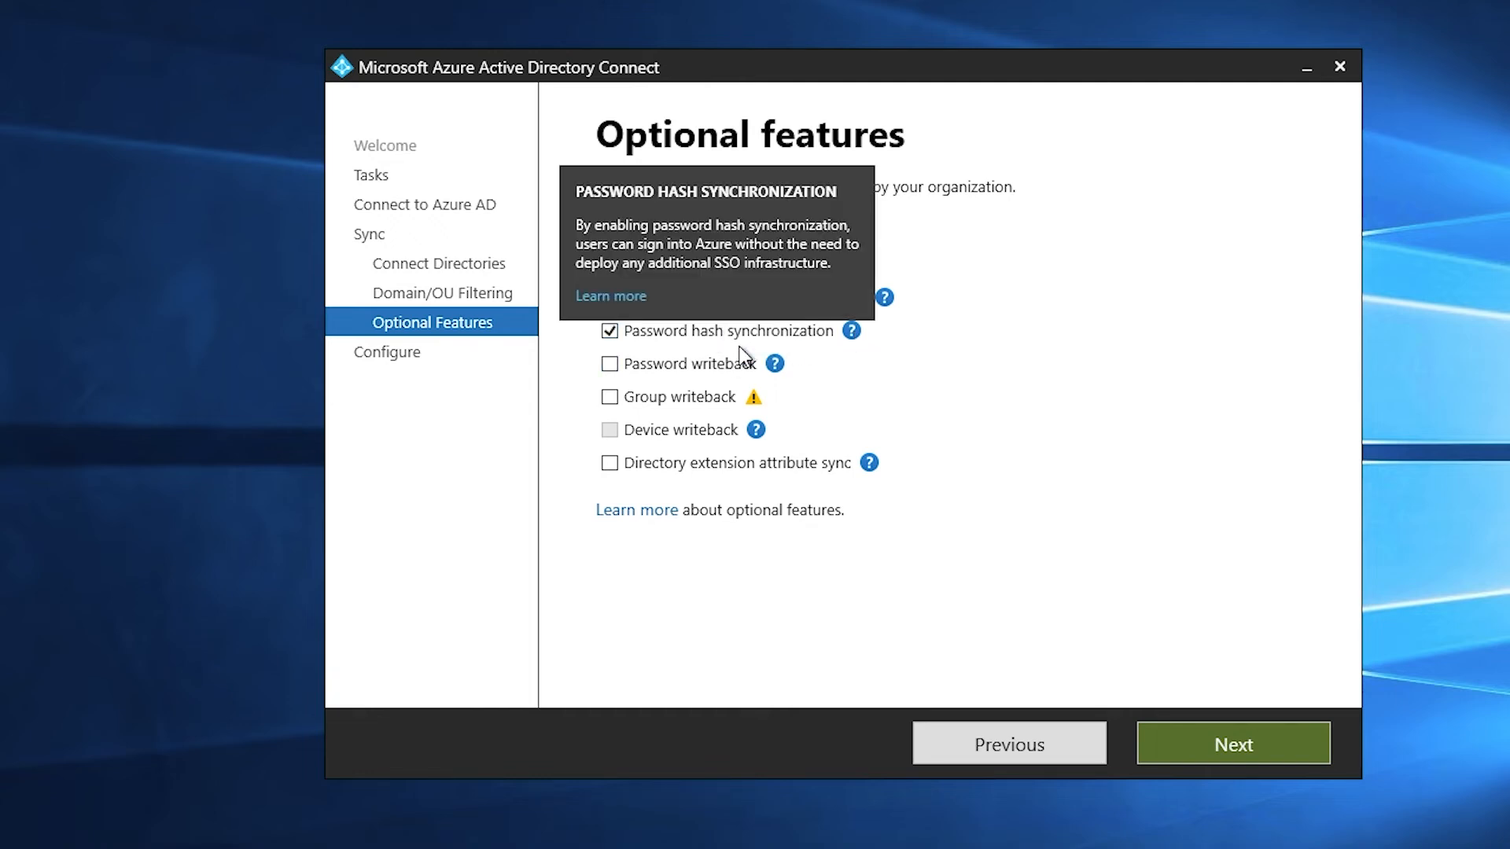
Turn on password writeback and run Configure until configuration completes
{"action": "left_click", "coordinate": [612, 364]}
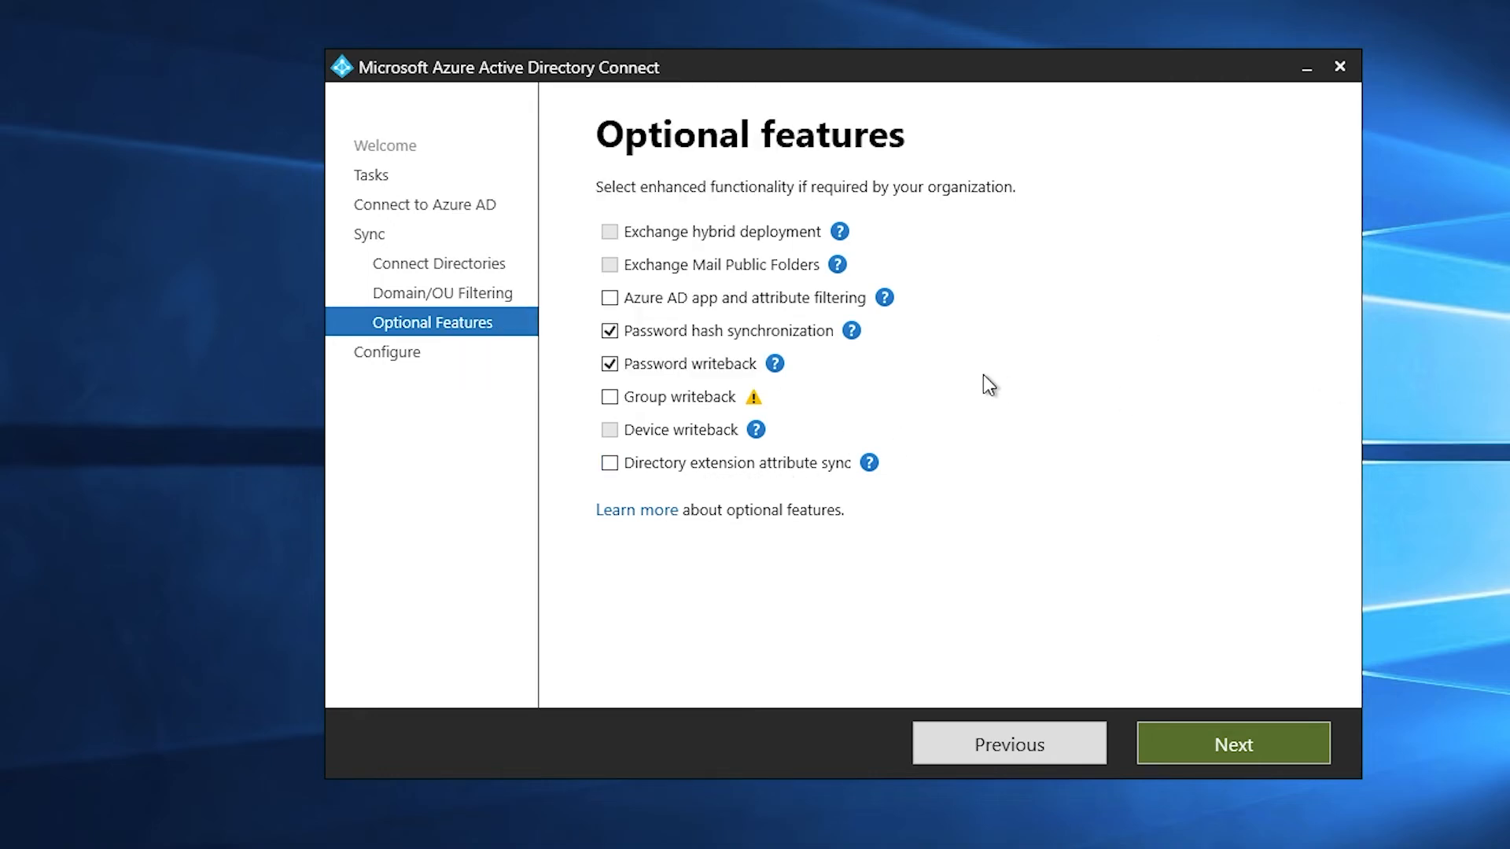
{"action": "left_click", "coordinate": [1291, 754]}
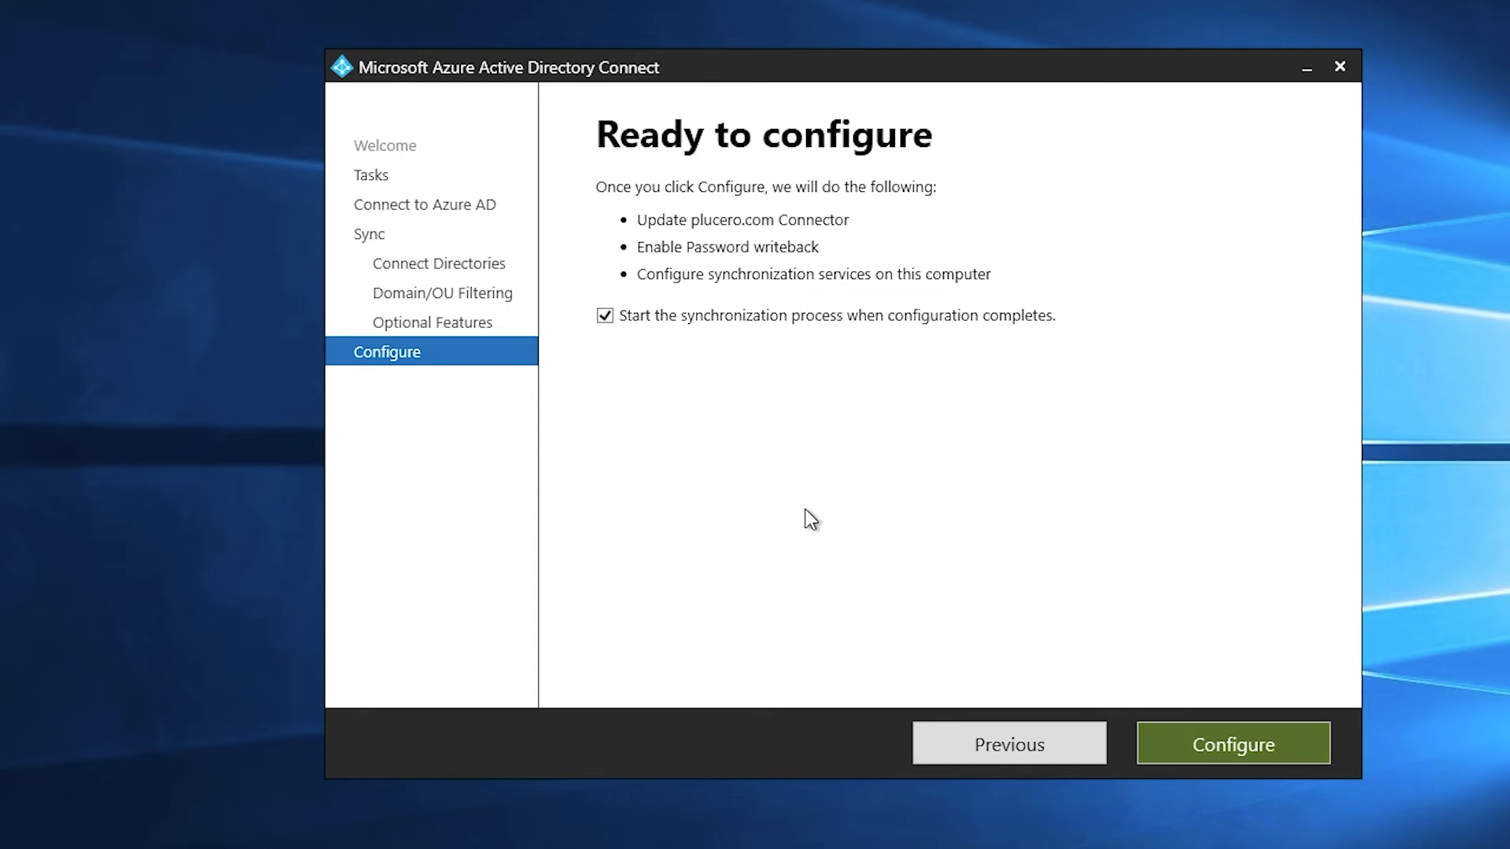
{"action": "left_click", "coordinate": [1243, 751]}
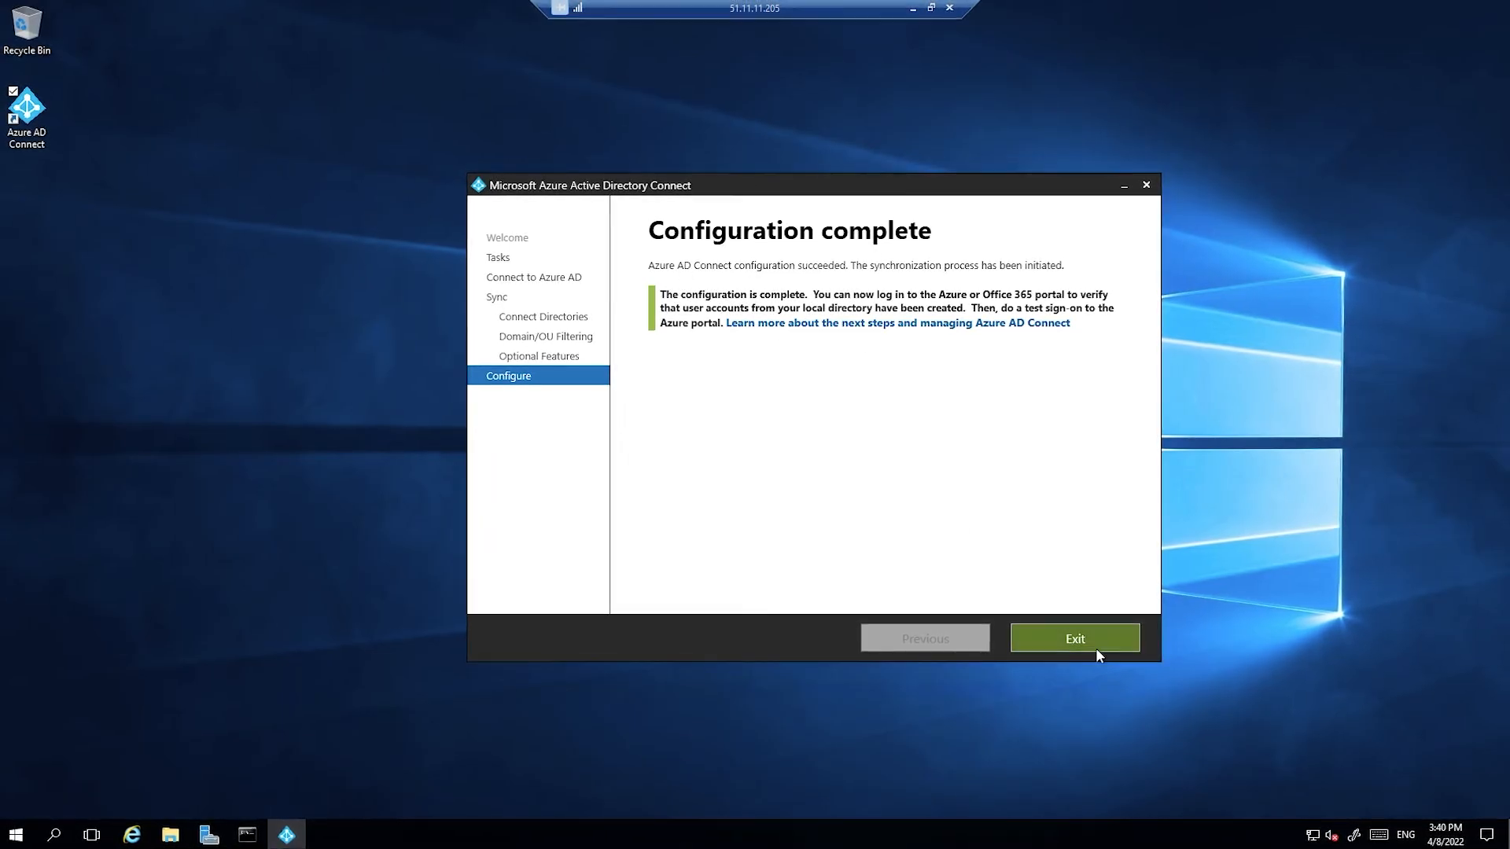
Close the wizard and list all six Azure AD users with the Name column widened
{"action": "left_click", "coordinate": [1032, 641]}
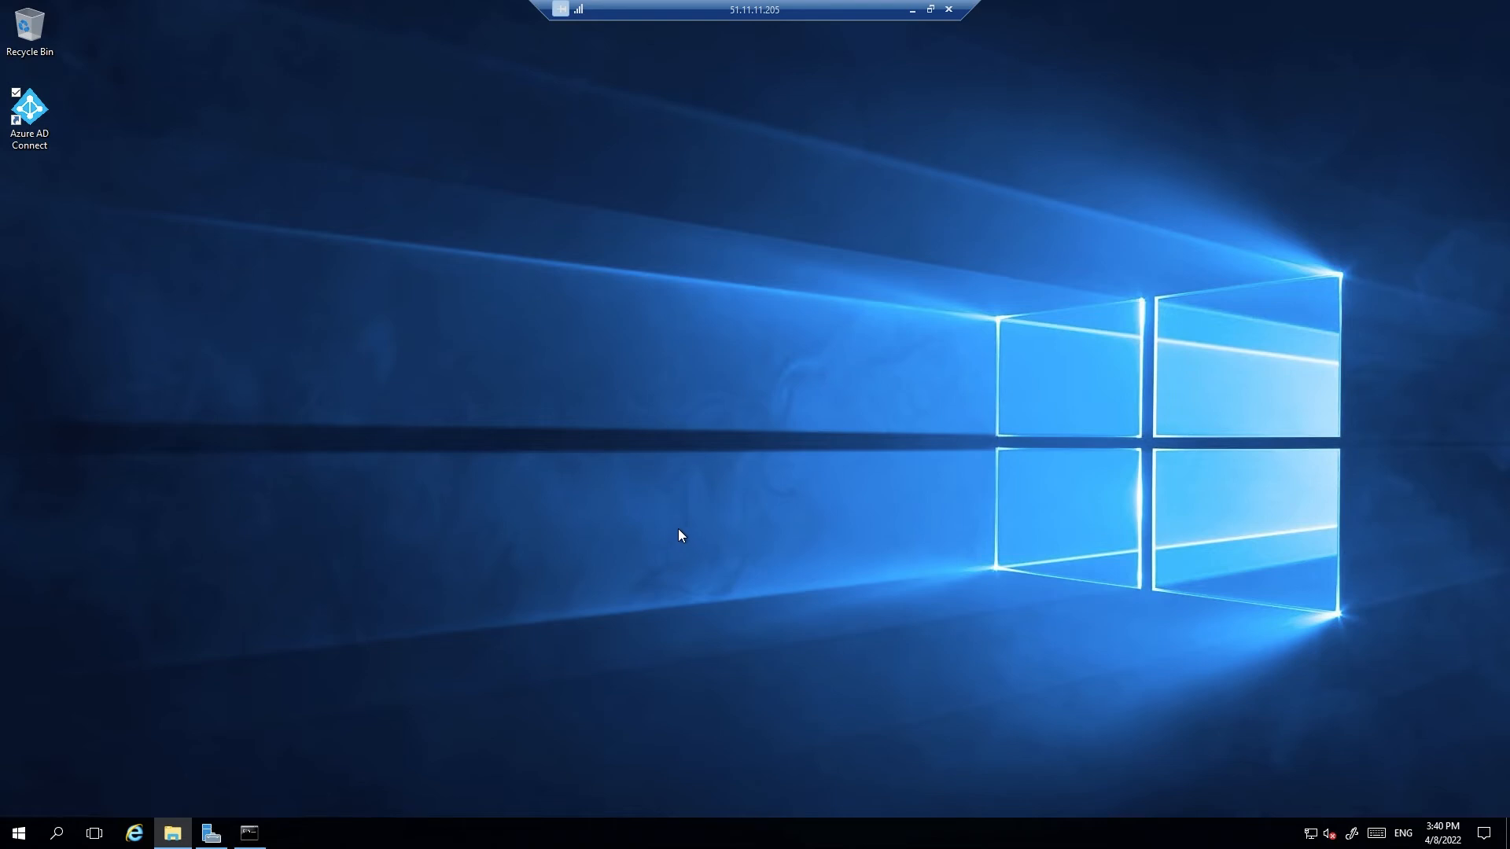
{"action": "left_click", "coordinate": [912, 9]}
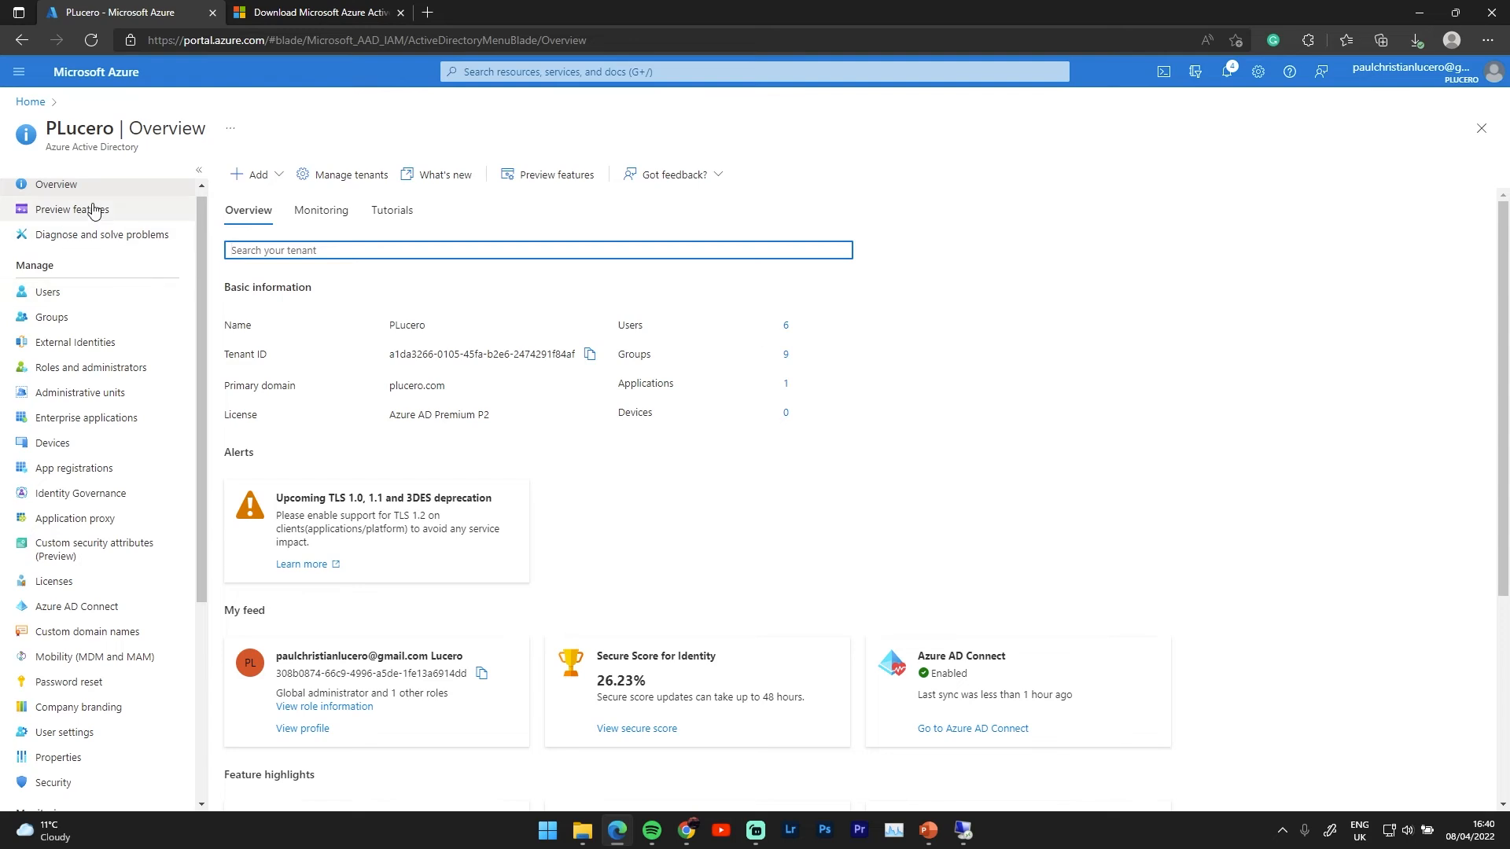
{"action": "scroll", "coordinate": [130, 364], "scroll_direction": "up", "scroll_amount": 1}
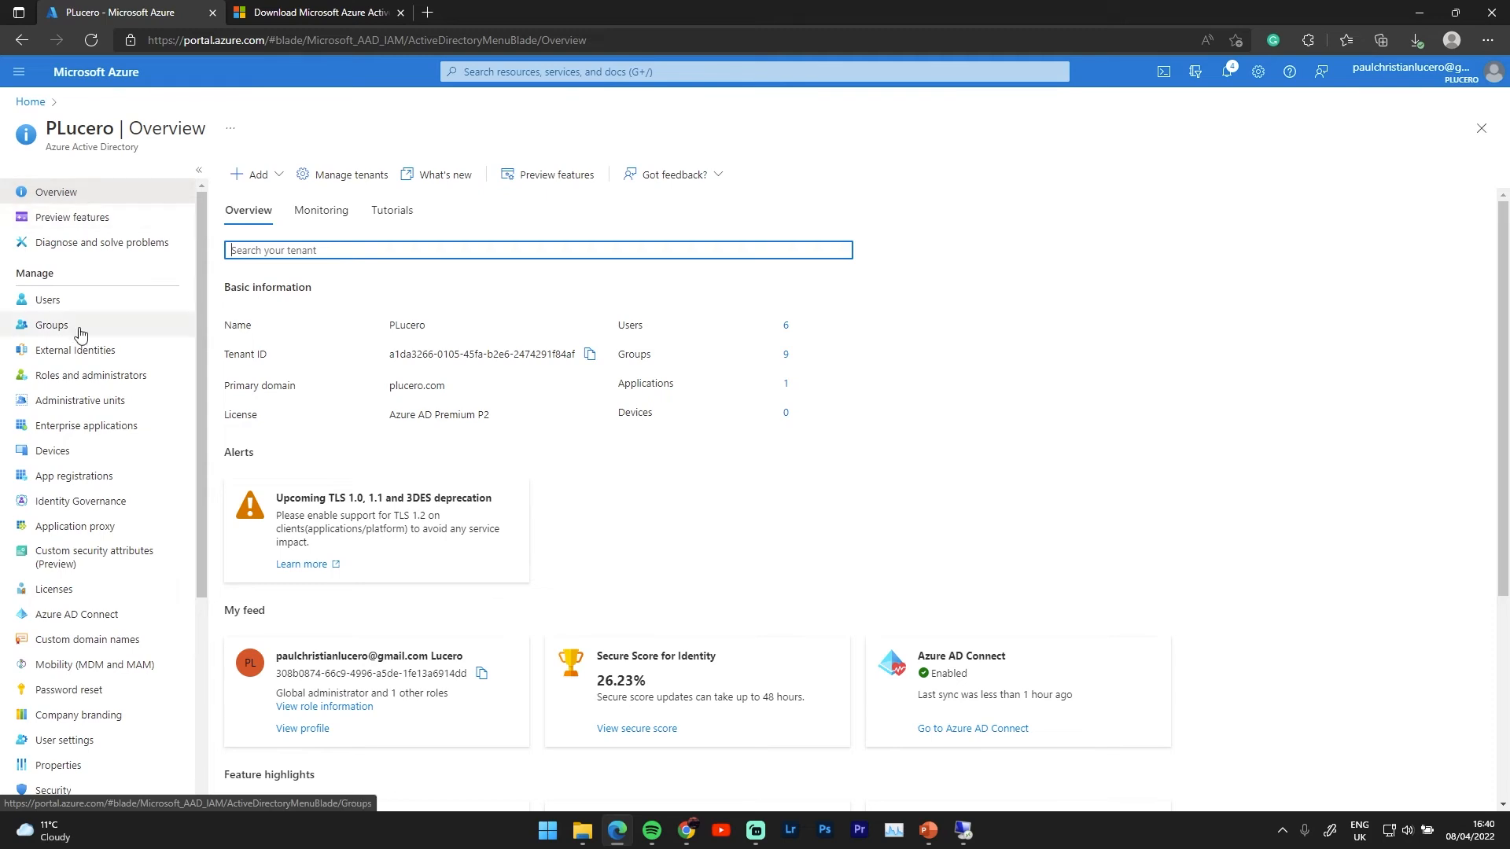
{"action": "left_click", "coordinate": [55, 300]}
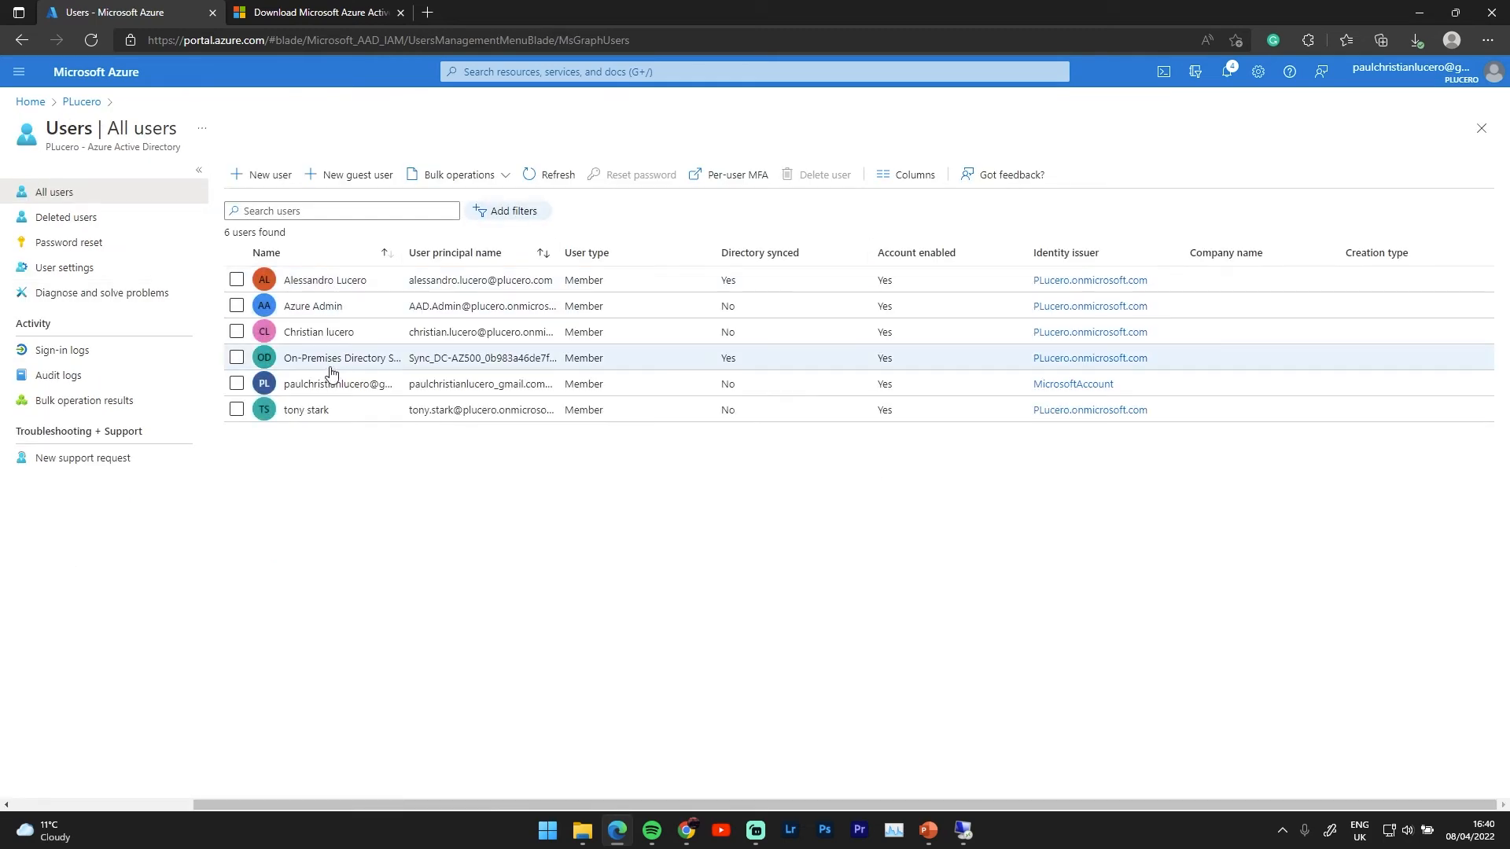
{"action": "left_click_drag", "start_coordinate": [402, 250], "coordinate": [510, 268]}
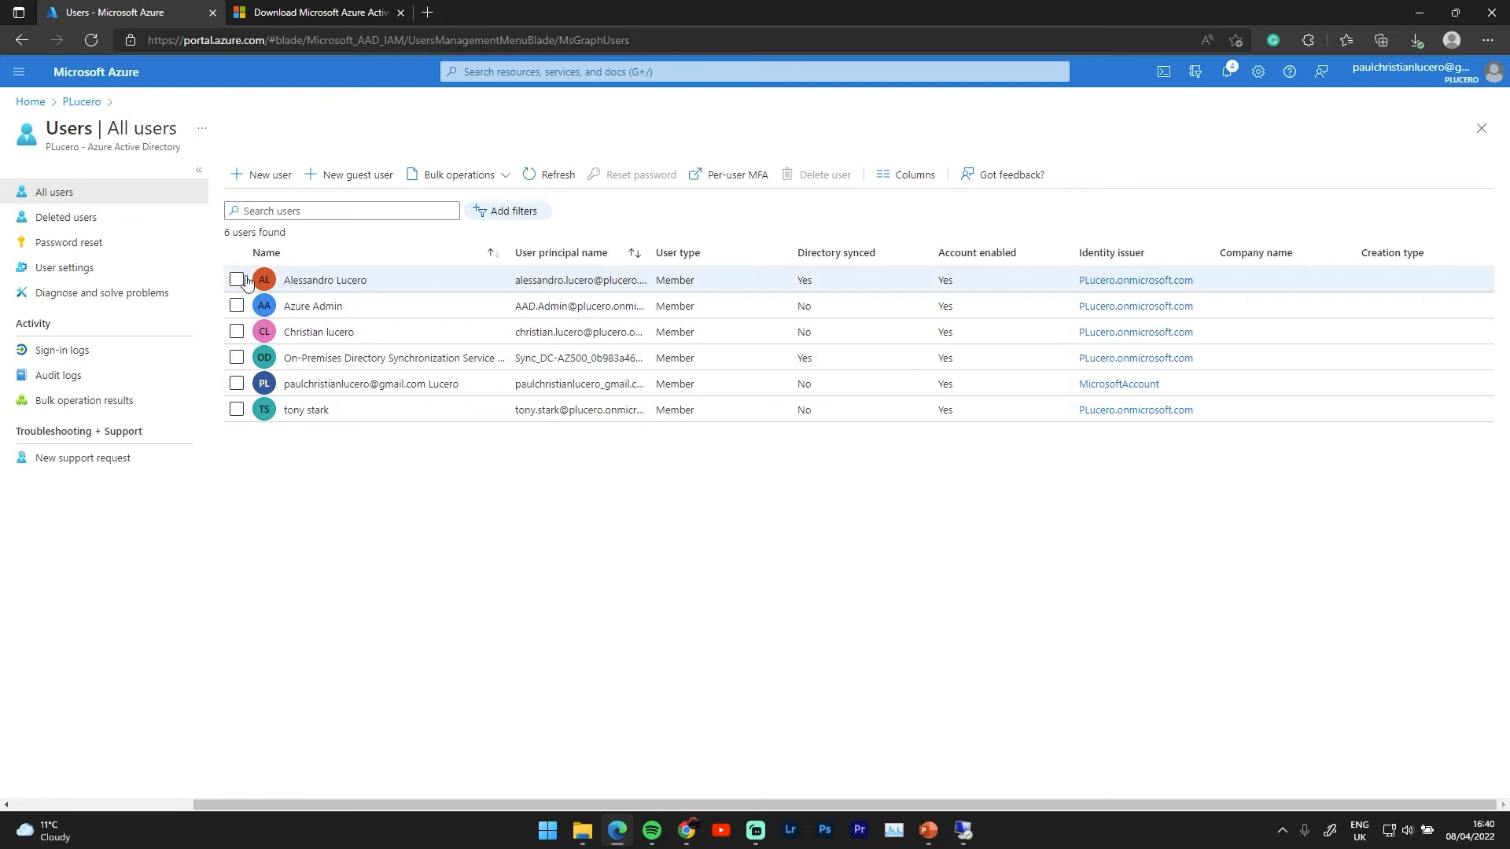
{"action": "left_click", "coordinate": [349, 286]}
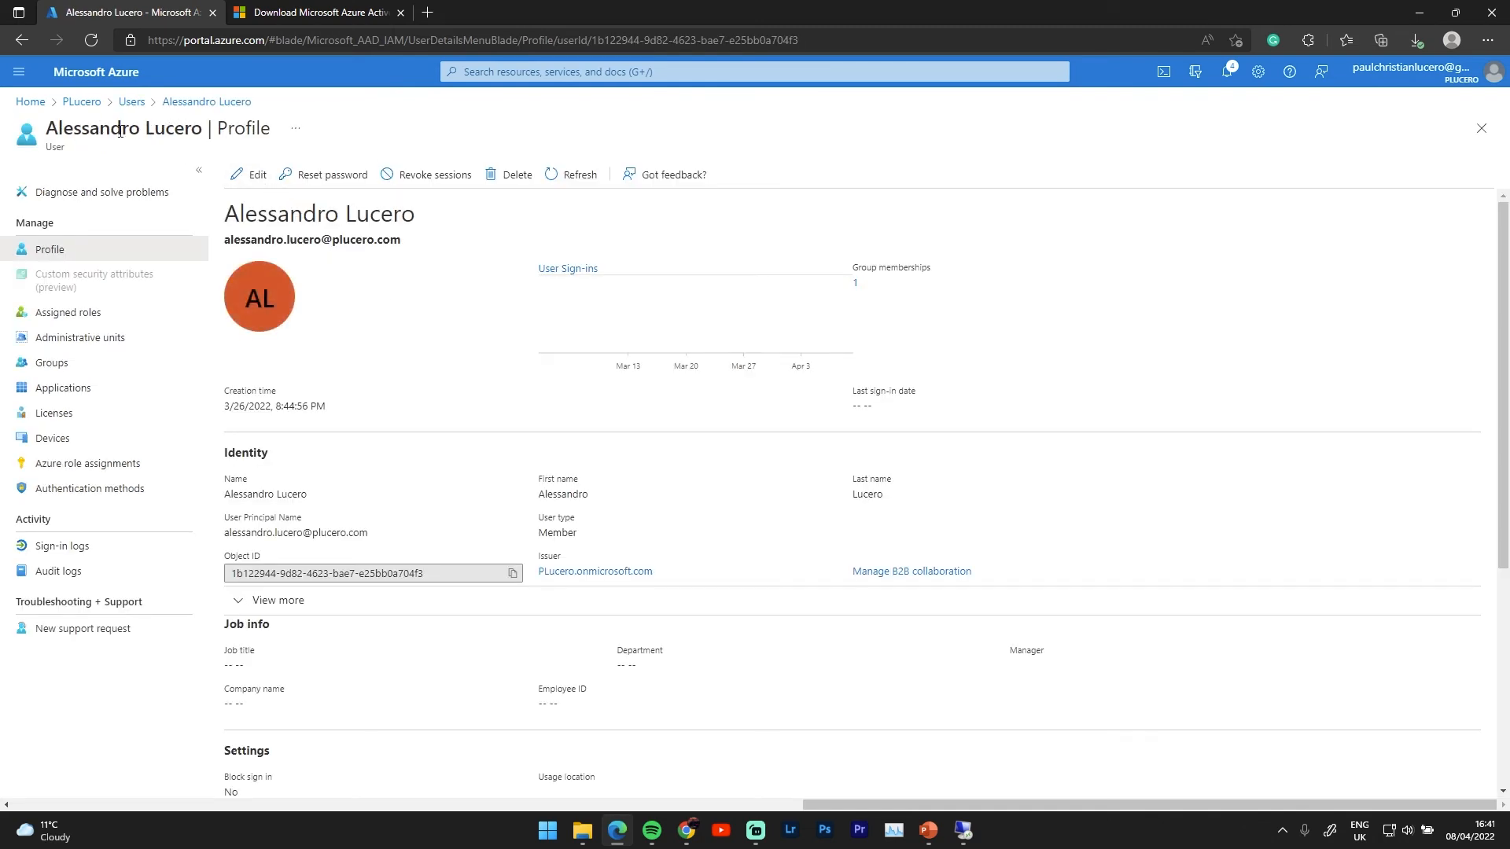
{"action": "left_click_drag", "start_coordinate": [62, 128], "coordinate": [191, 129]}
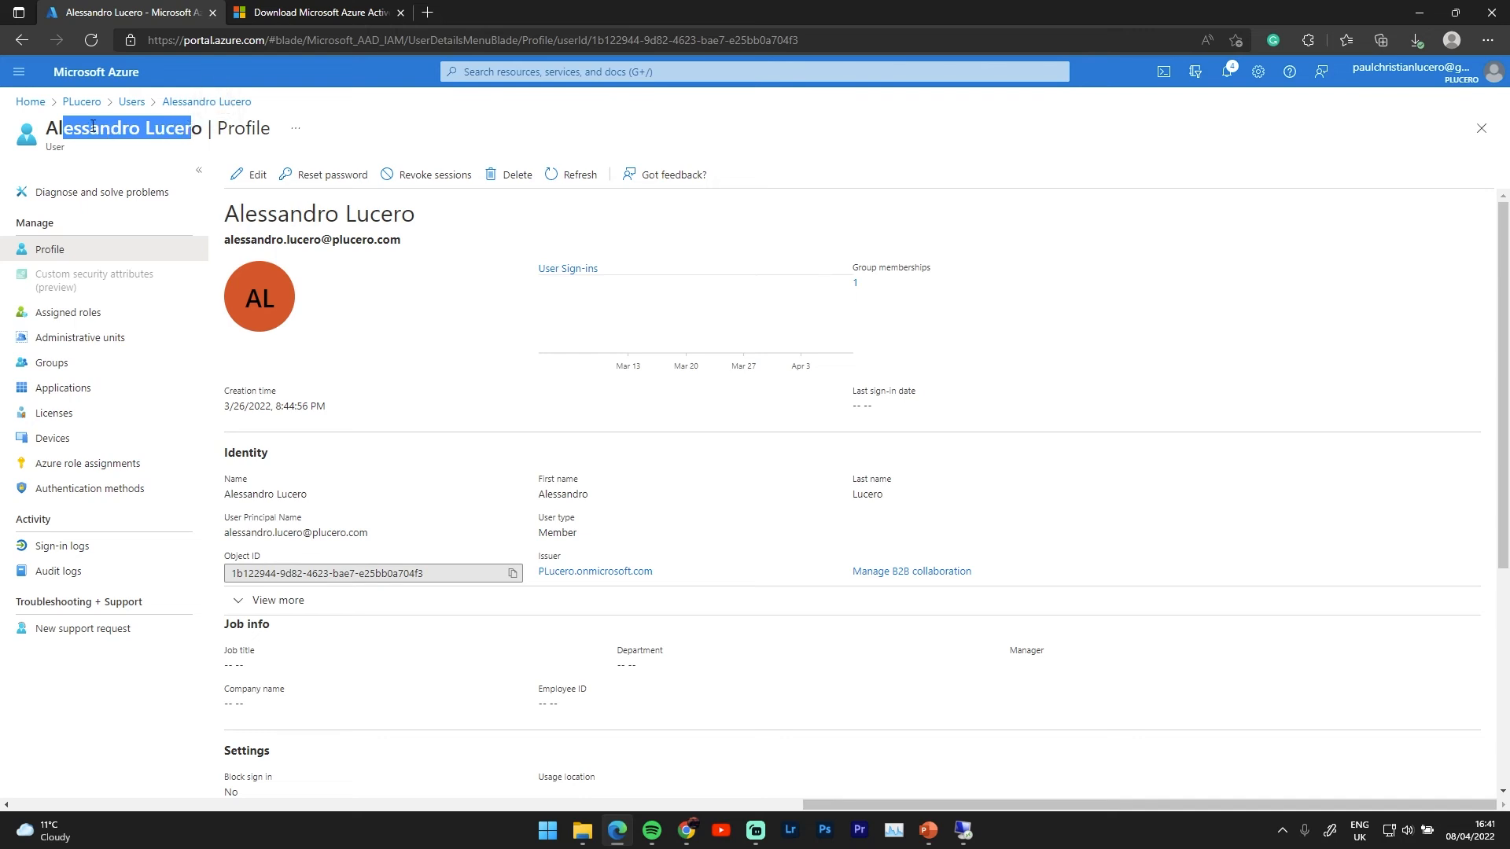
{"action": "left_click", "coordinate": [202, 139]}
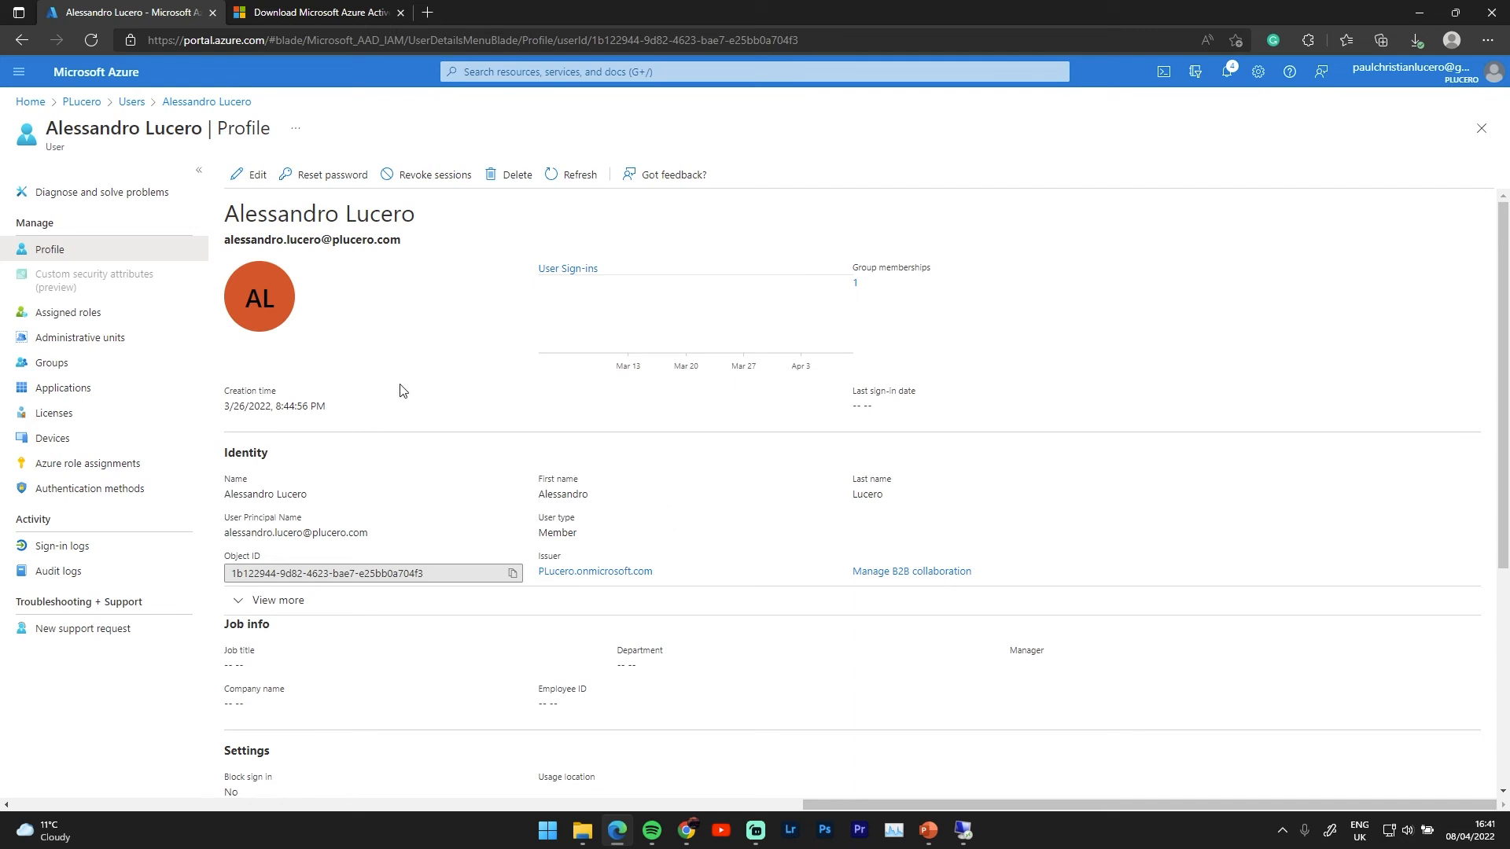
{"action": "scroll", "coordinate": [319, 503], "scroll_direction": "down", "scroll_amount": 1}
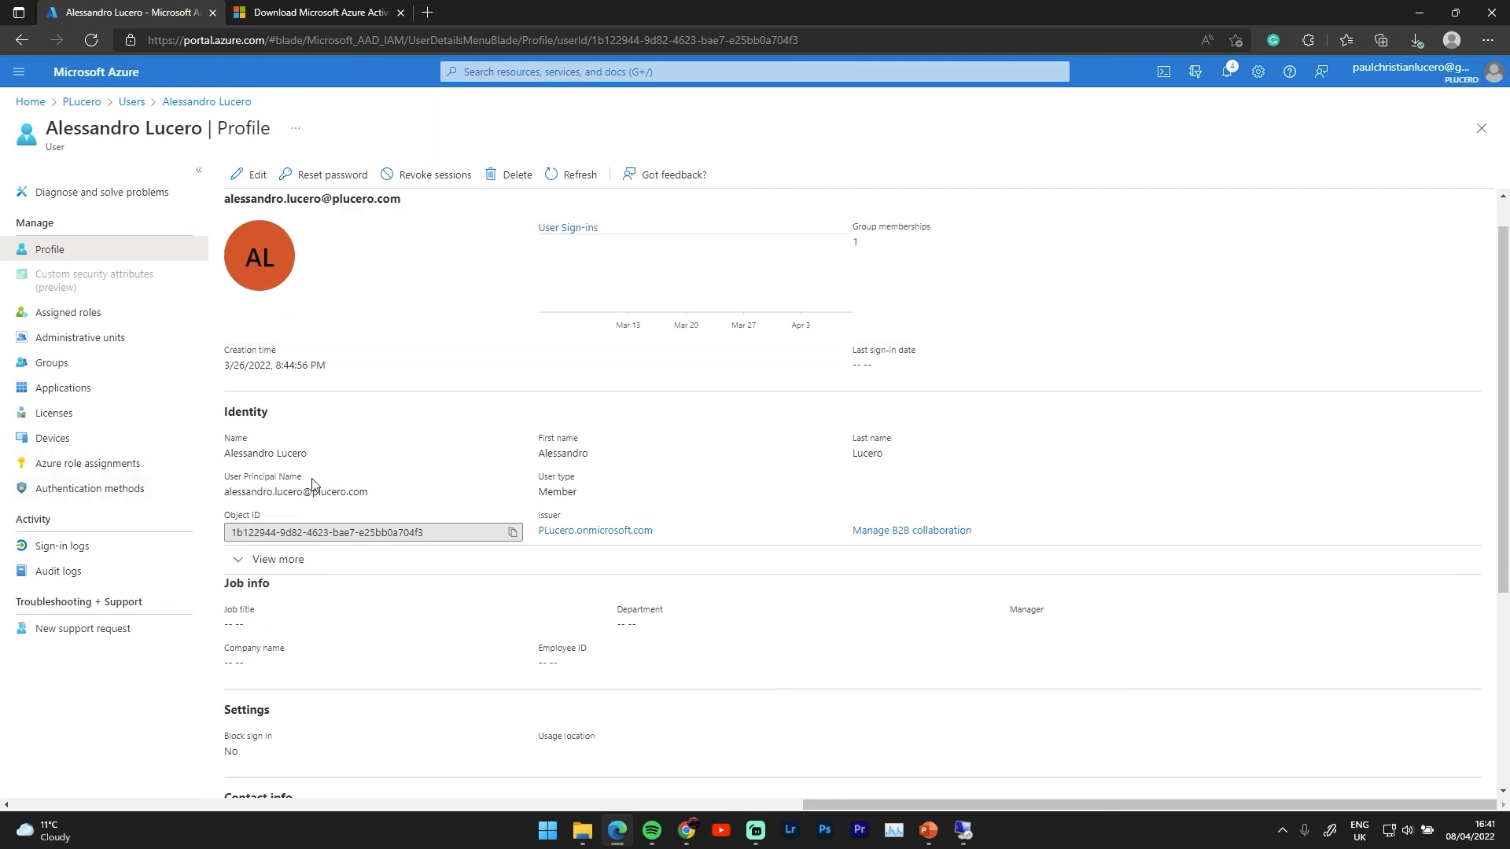
{"action": "scroll", "coordinate": [313, 484], "scroll_direction": "up", "scroll_amount": 1}
{"action": "left_click", "coordinate": [250, 174]}
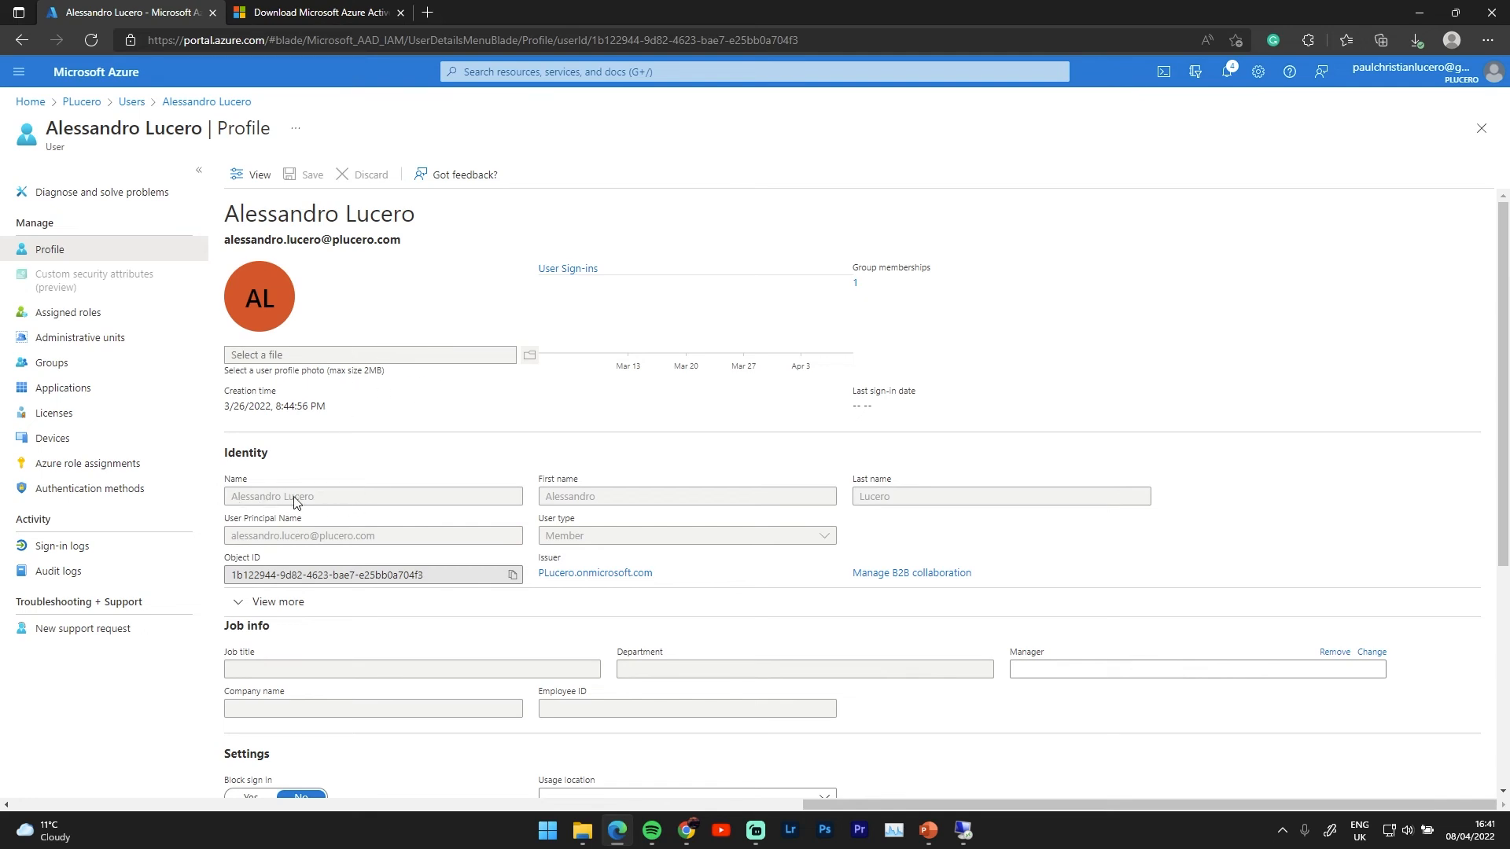
{"action": "double_click", "coordinate": [605, 503]}
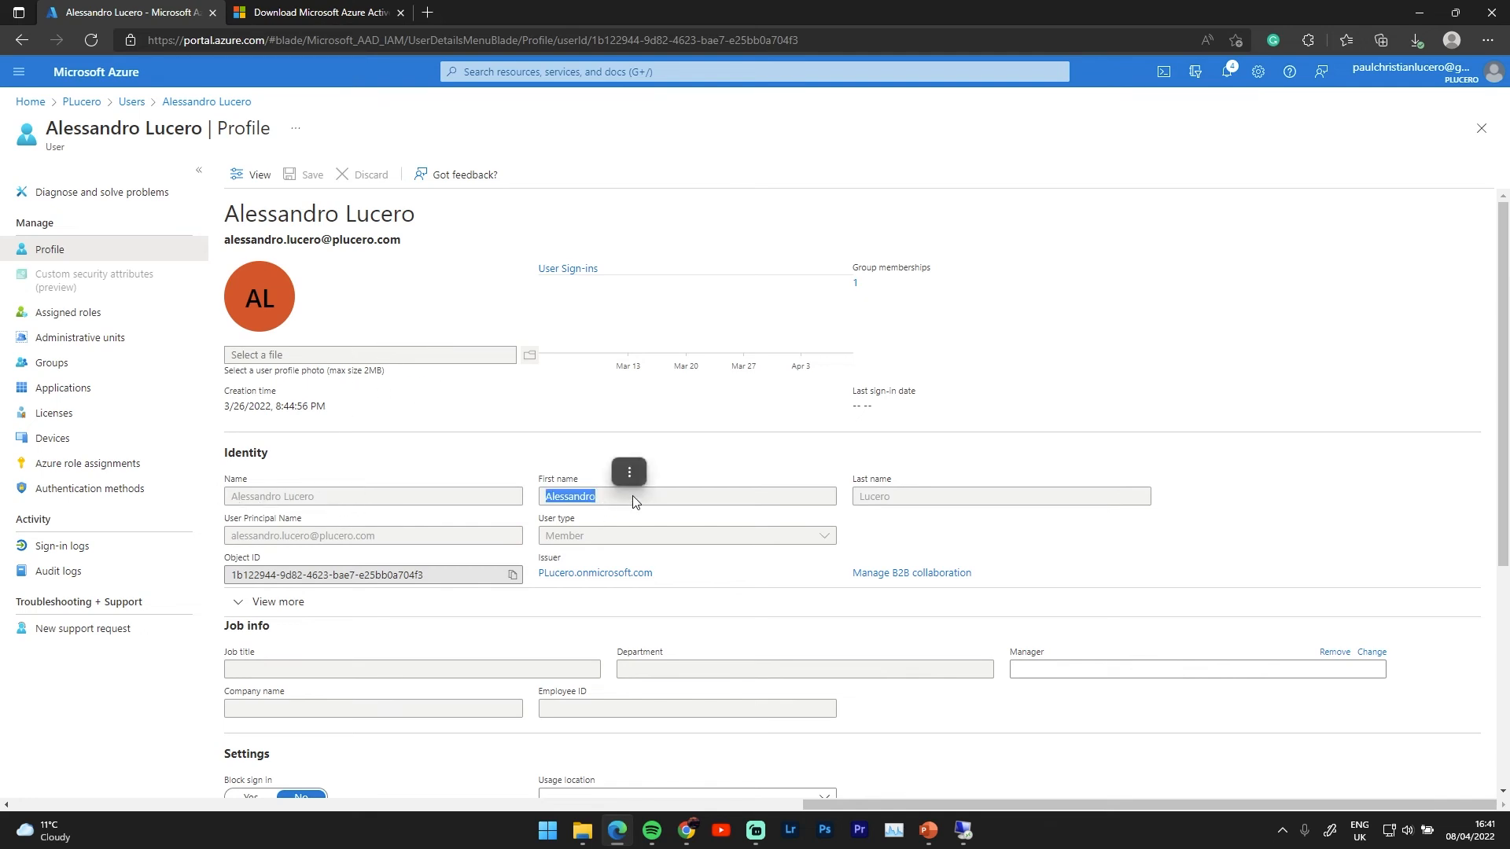
{"action": "left_click", "coordinate": [601, 539]}
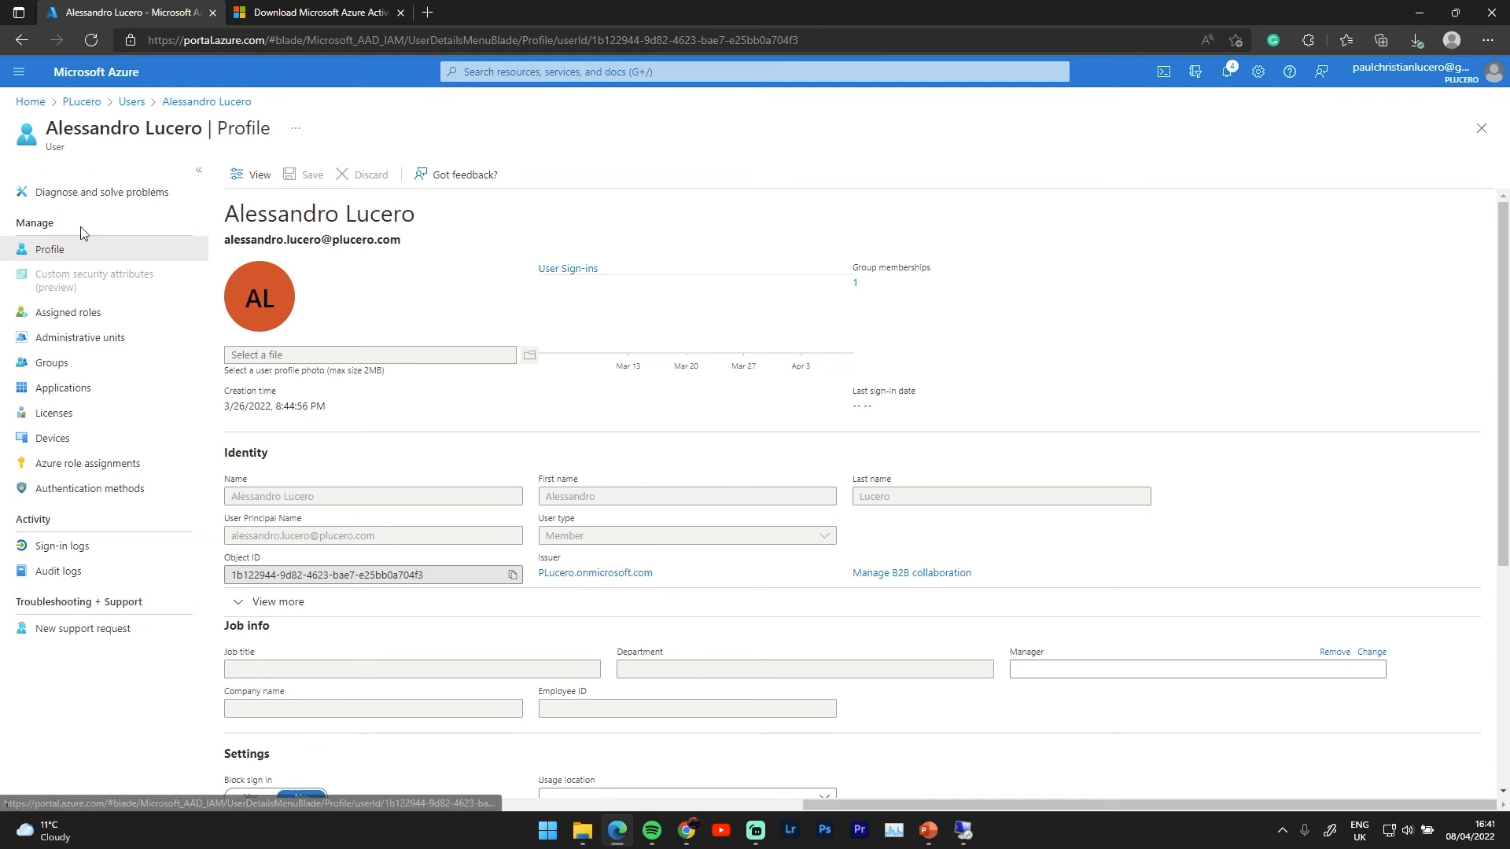
{"action": "left_click", "coordinate": [94, 192]}
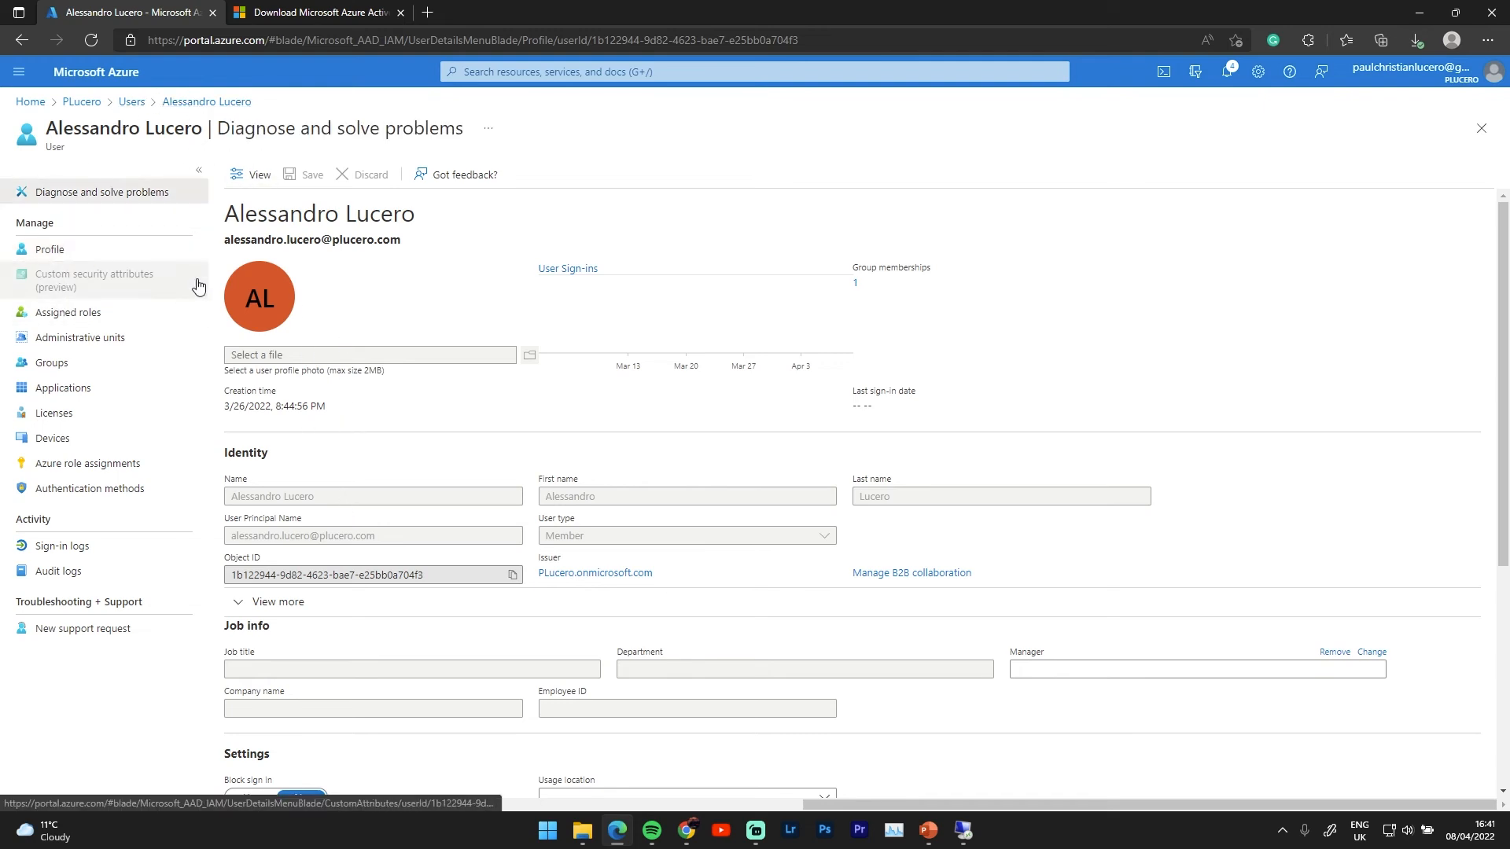
{"action": "left_click", "coordinate": [136, 104]}
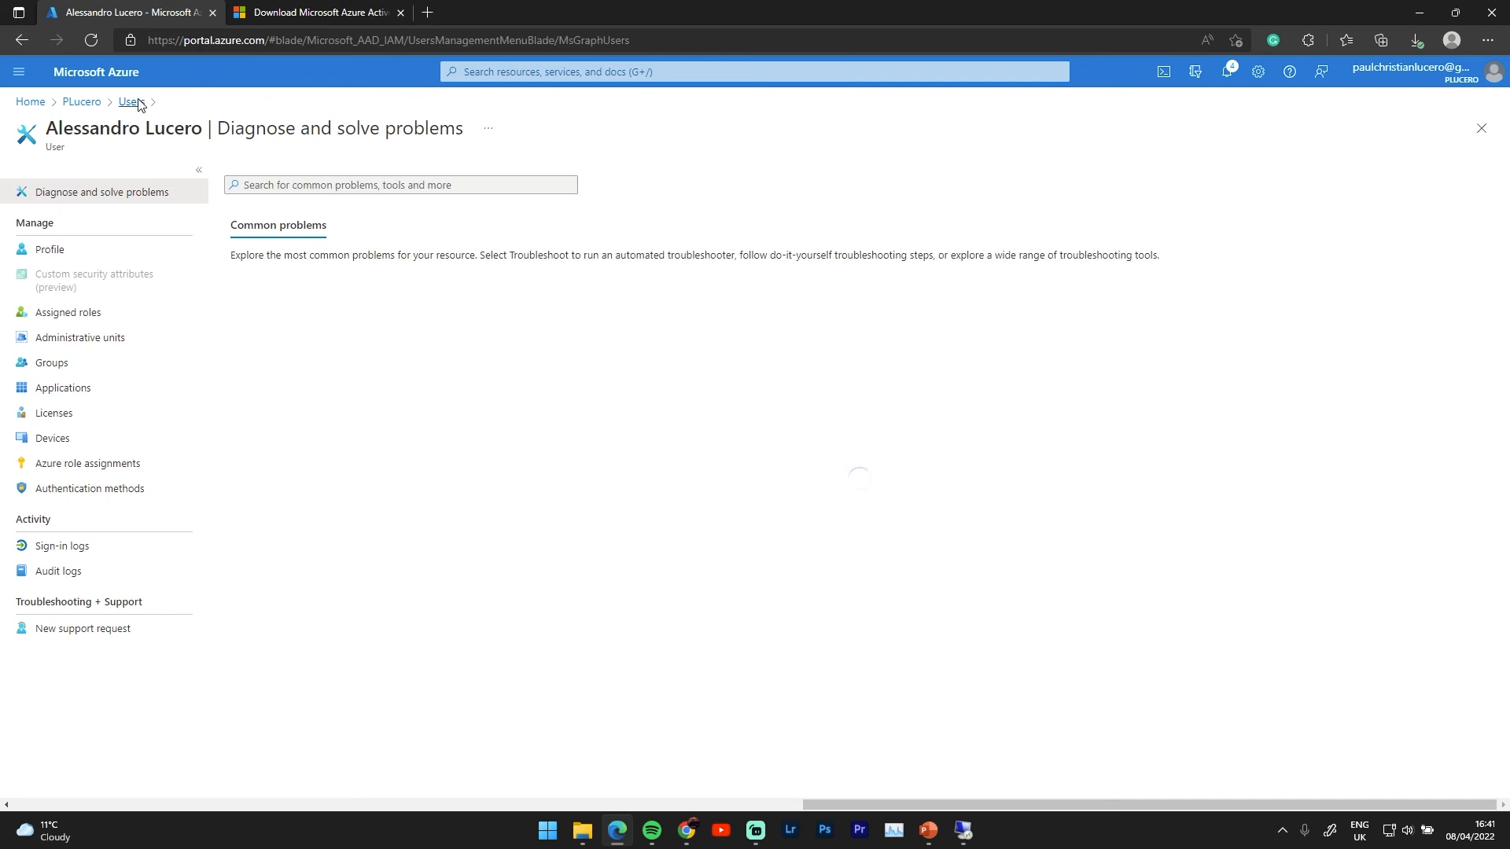
{"action": "left_click", "coordinate": [286, 281]}
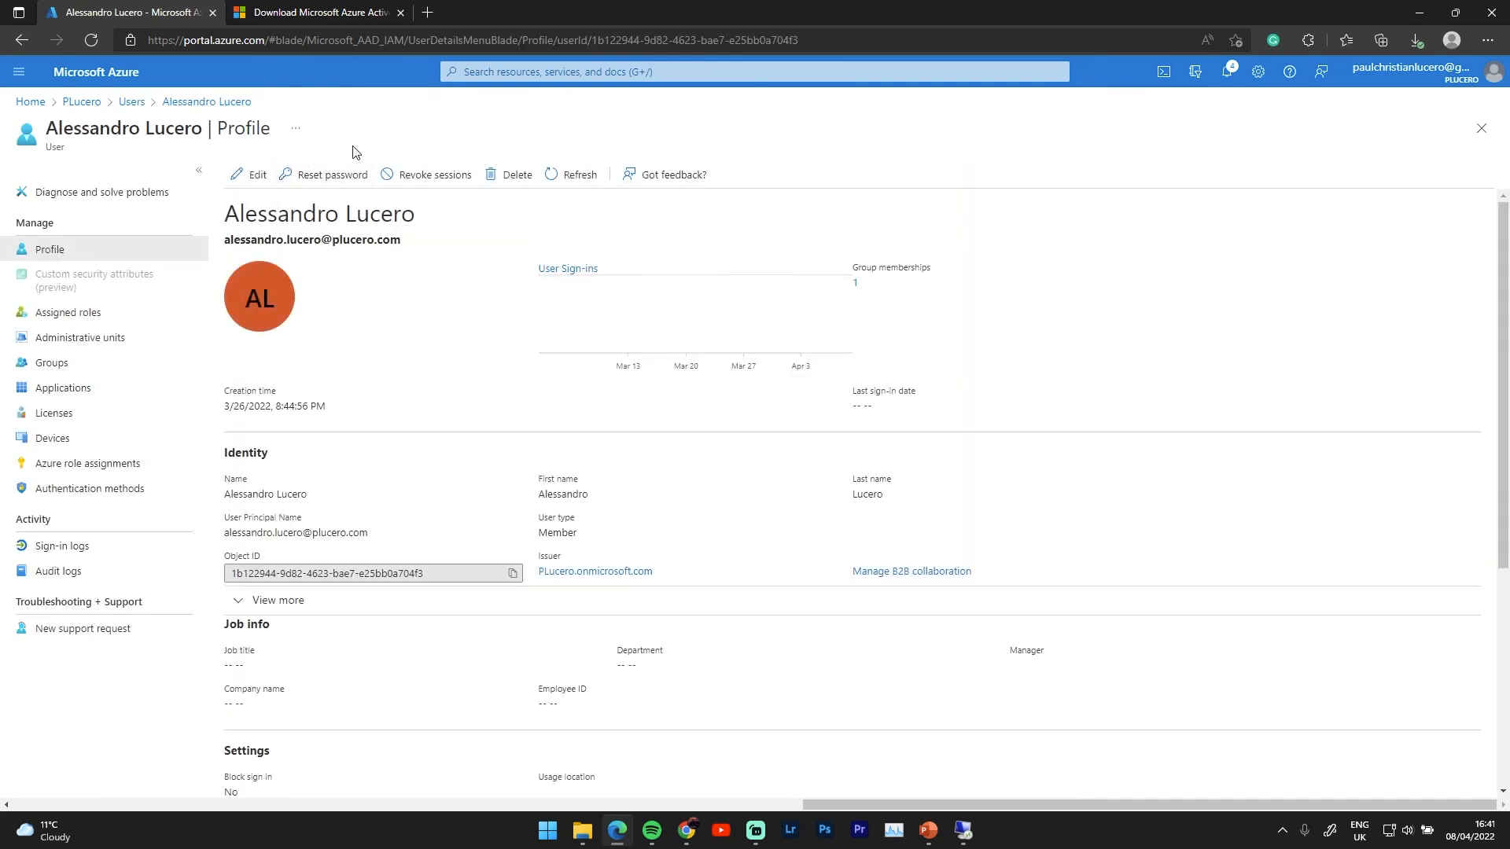
Abandon the user's Reset password pane and go back to the Users list
{"action": "left_click", "coordinate": [340, 182]}
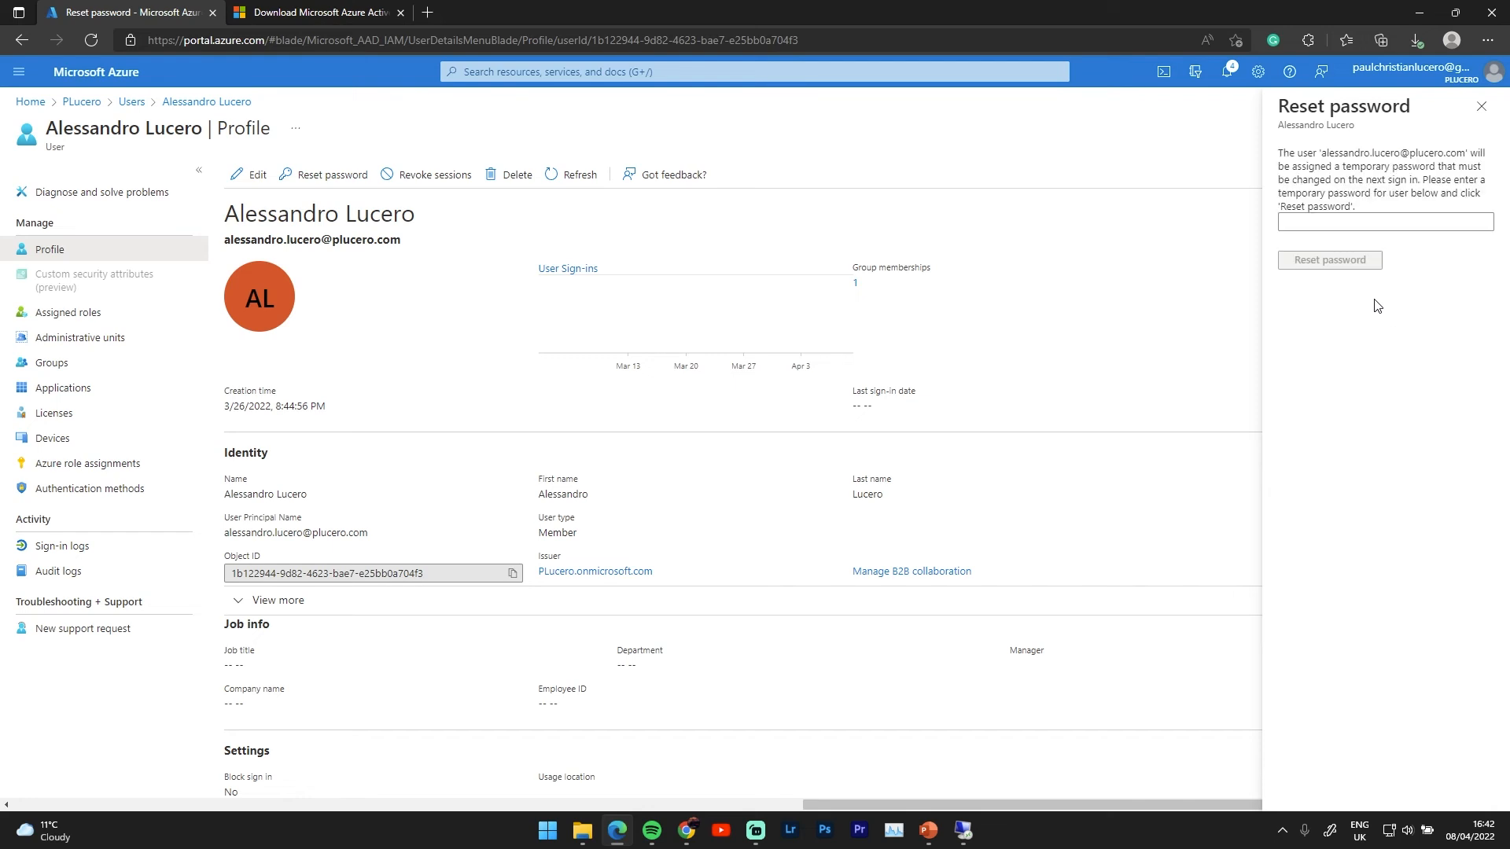
{"action": "left_click", "coordinate": [1376, 229]}
{"action": "left_click", "coordinate": [132, 101]}
{"action": "left_click", "coordinate": [81, 102]}
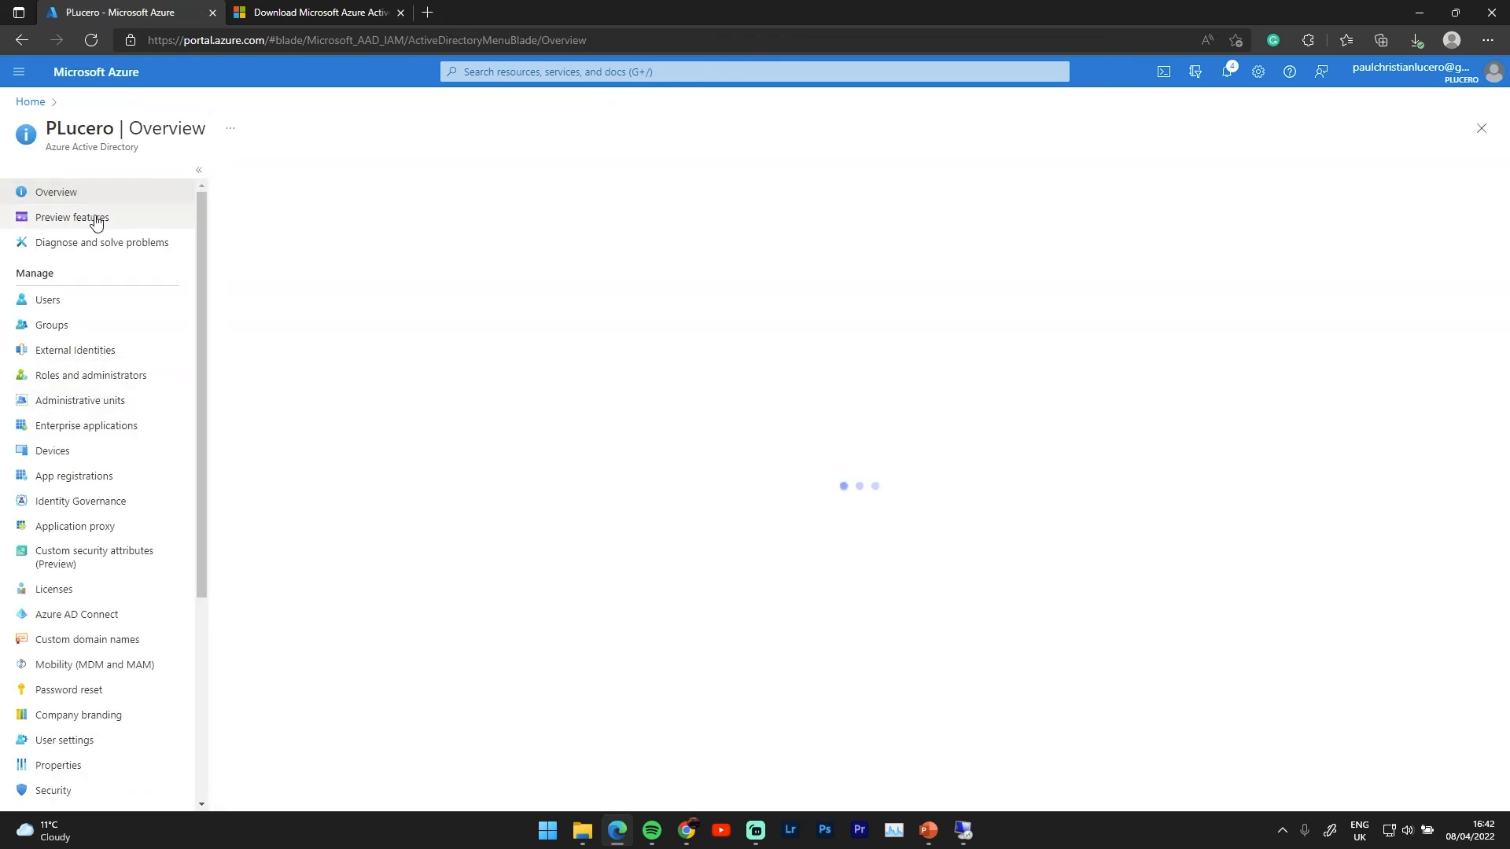
{"action": "left_click", "coordinate": [51, 325]}
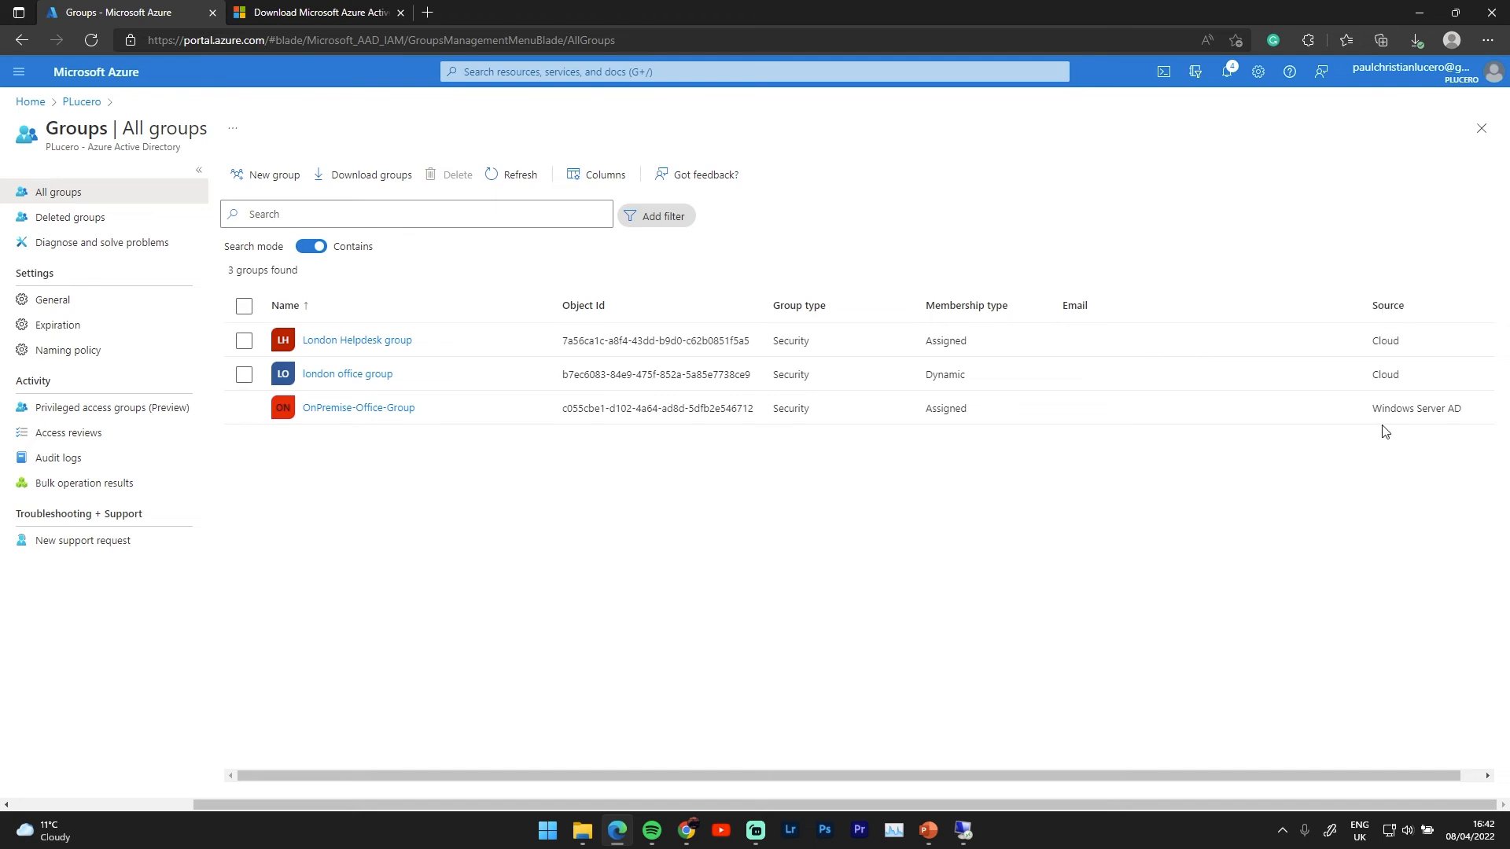
{"action": "left_click_drag", "start_coordinate": [1374, 412], "coordinate": [1462, 408]}
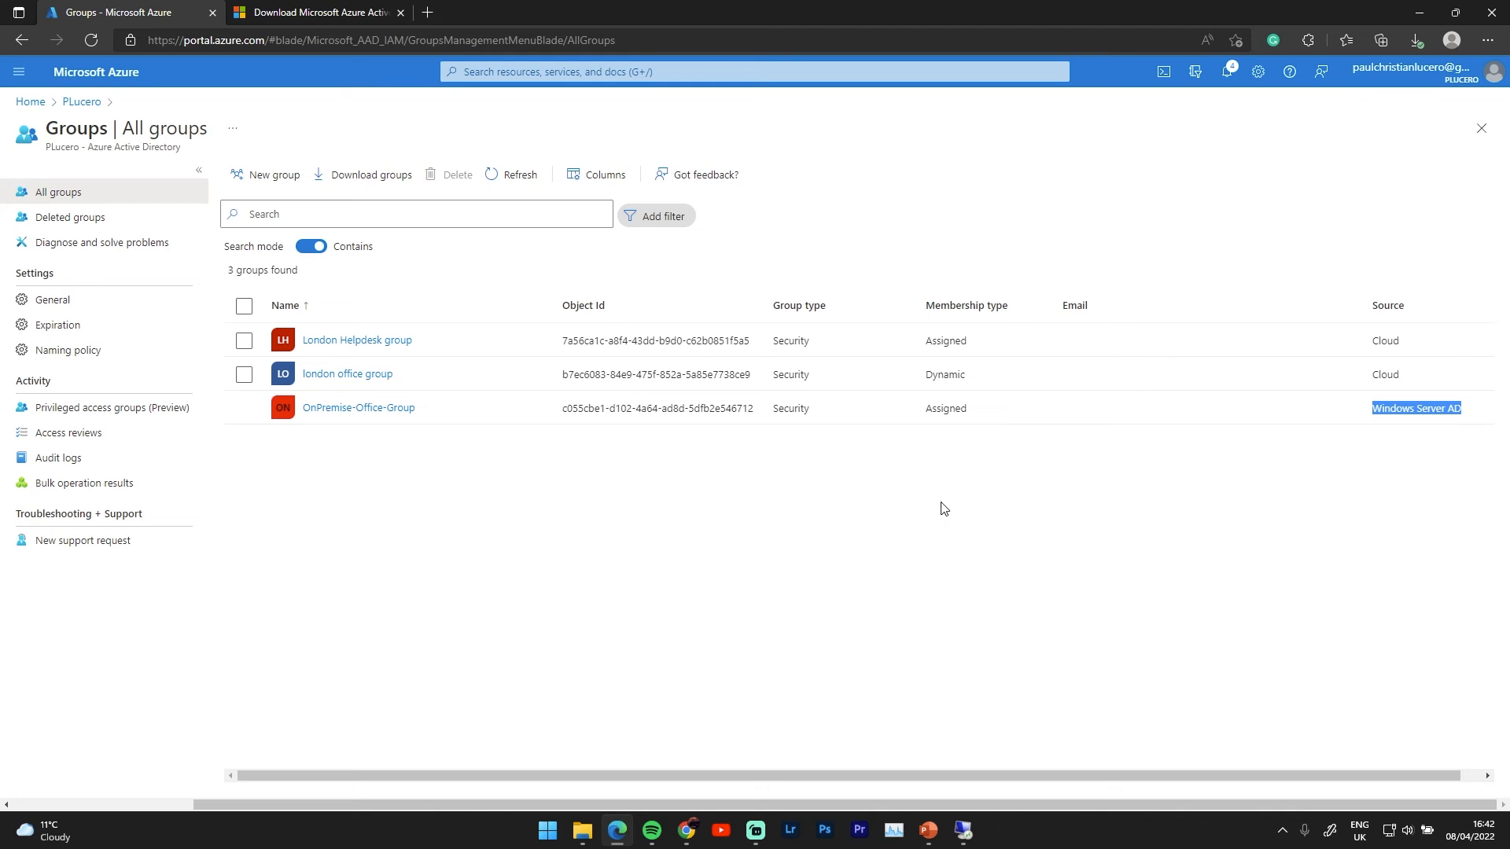
{"action": "left_click", "coordinate": [79, 102]}
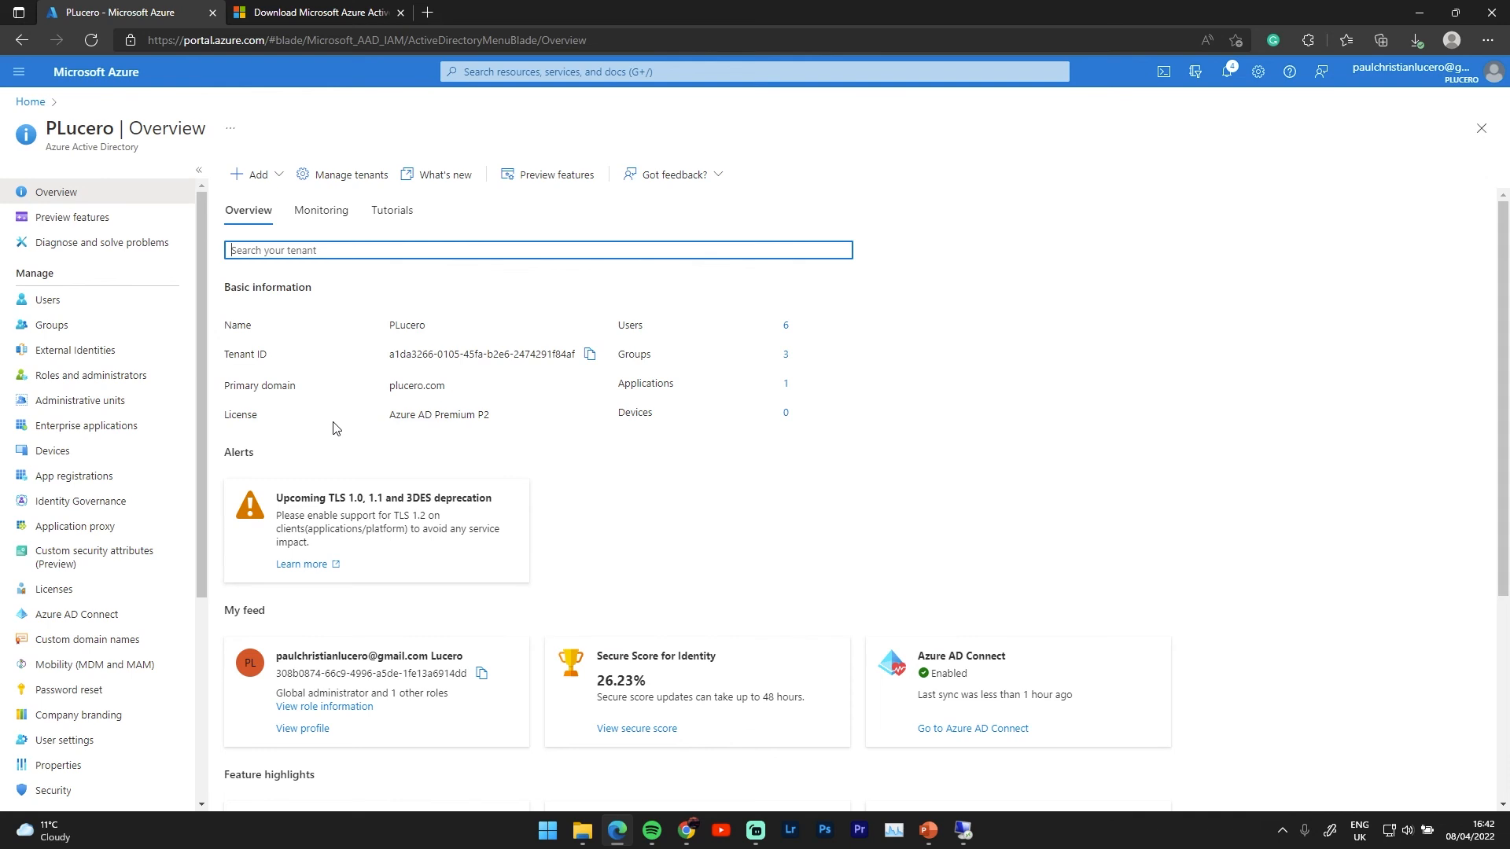
{"action": "left_click", "coordinate": [77, 614]}
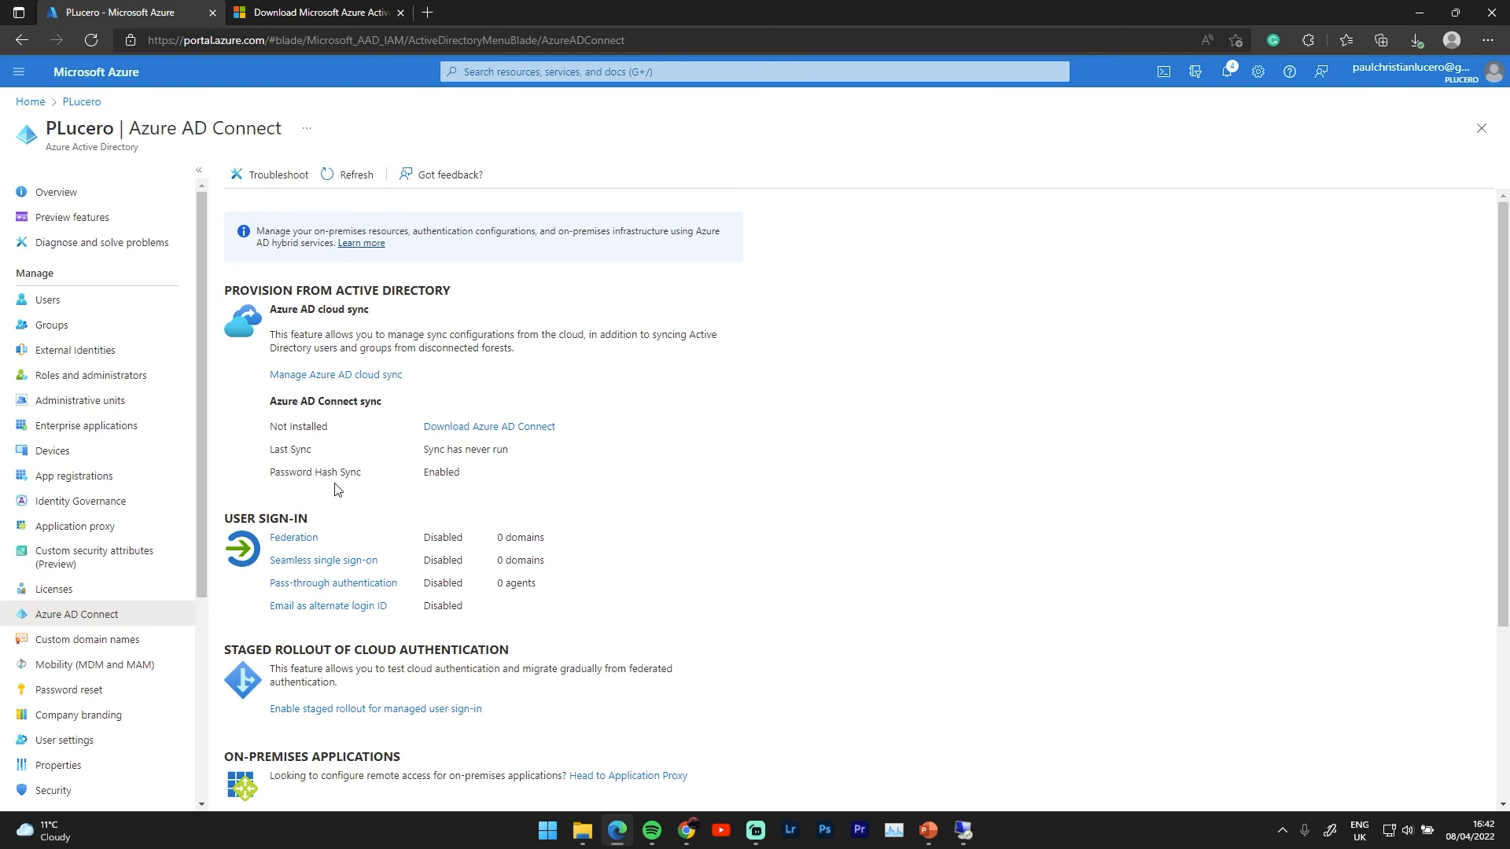
{"action": "left_click_drag", "start_coordinate": [488, 474], "coordinate": [267, 427]}
{"action": "left_click", "coordinate": [387, 453]}
{"action": "left_click_drag", "start_coordinate": [433, 449], "coordinate": [508, 449]}
{"action": "left_click", "coordinate": [468, 476]}
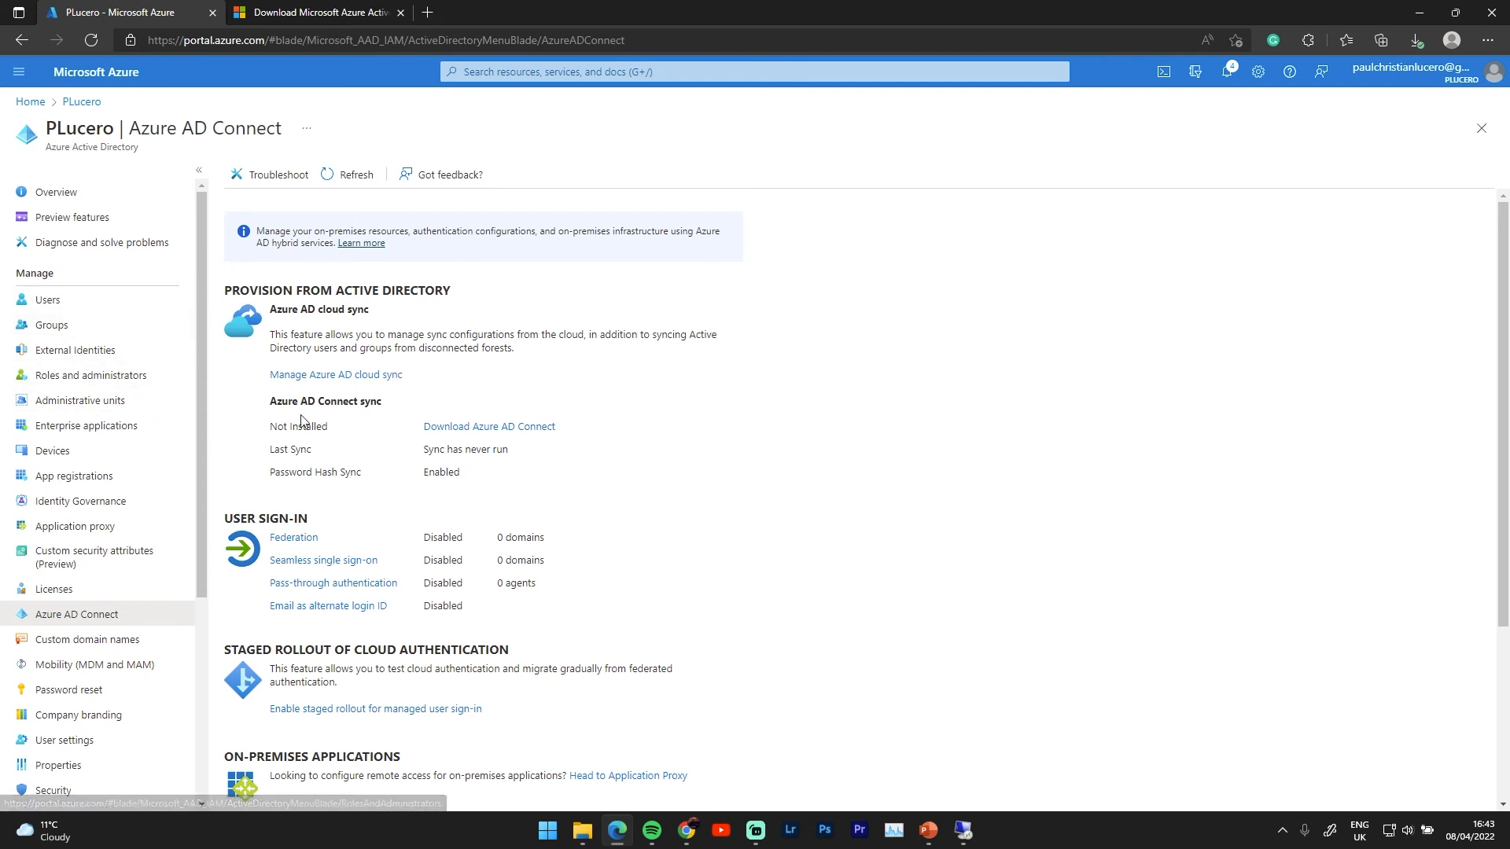
{"action": "left_click", "coordinate": [69, 304]}
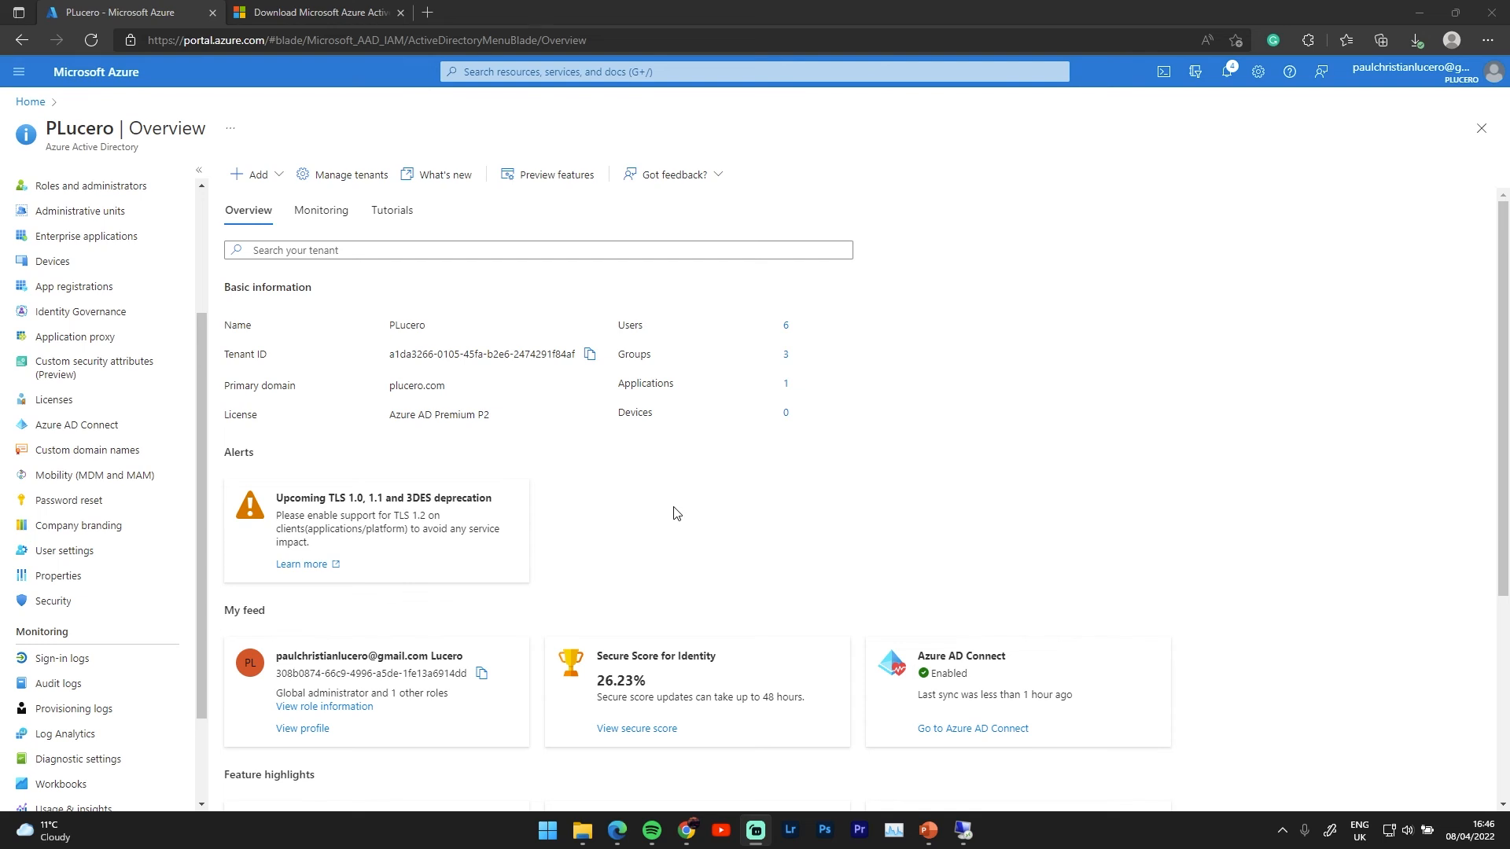
Relaunch Azure AD Connect, pick Change user sign-in, and enter the Azure AD admin password
{"action": "mouse_move", "coordinate": [963, 827]}
{"action": "left_click", "coordinate": [961, 830]}
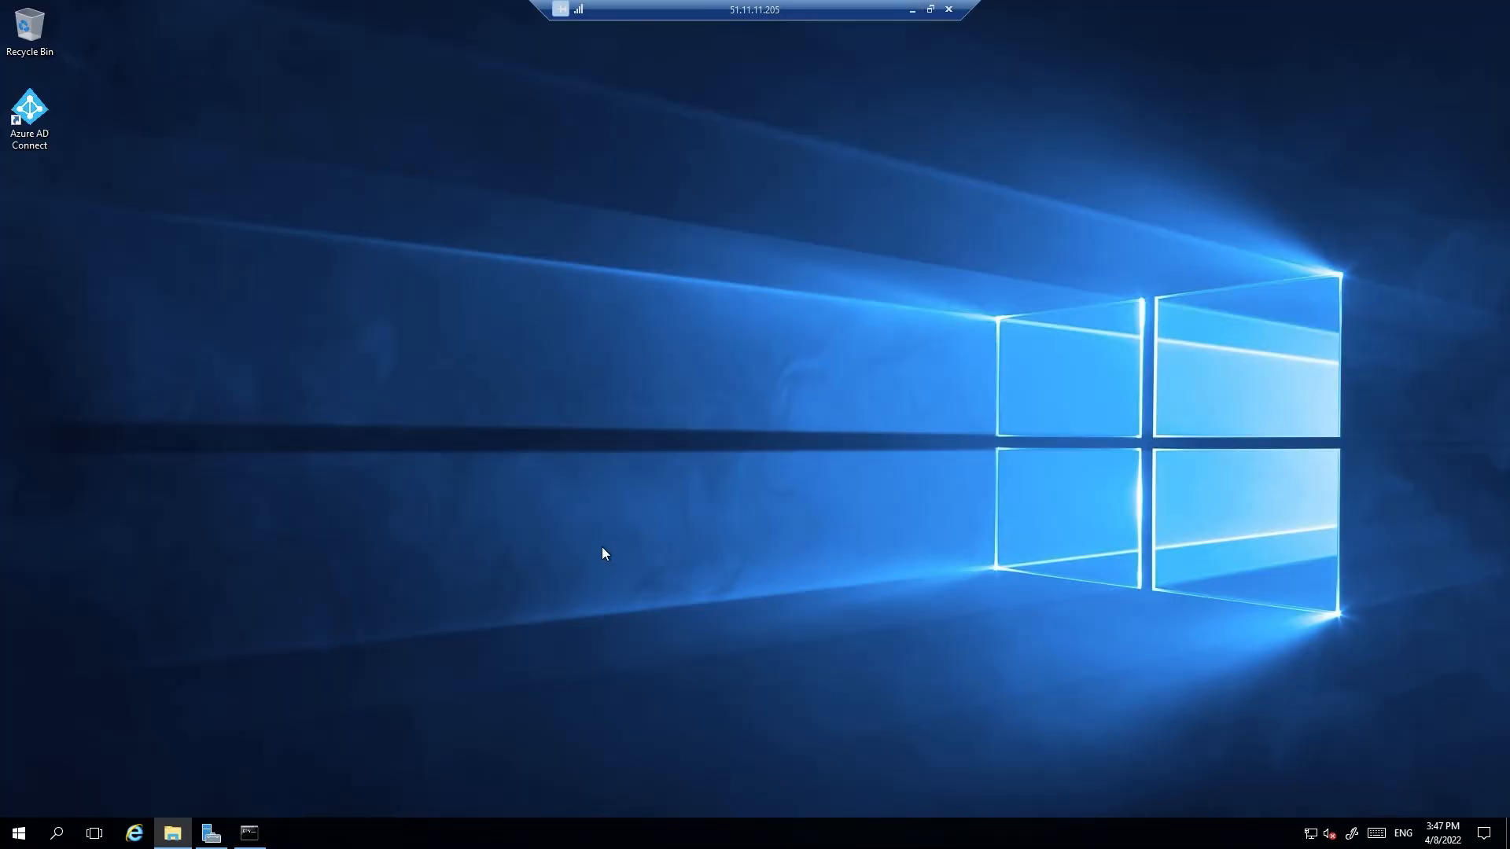
{"action": "double_click", "coordinate": [40, 114]}
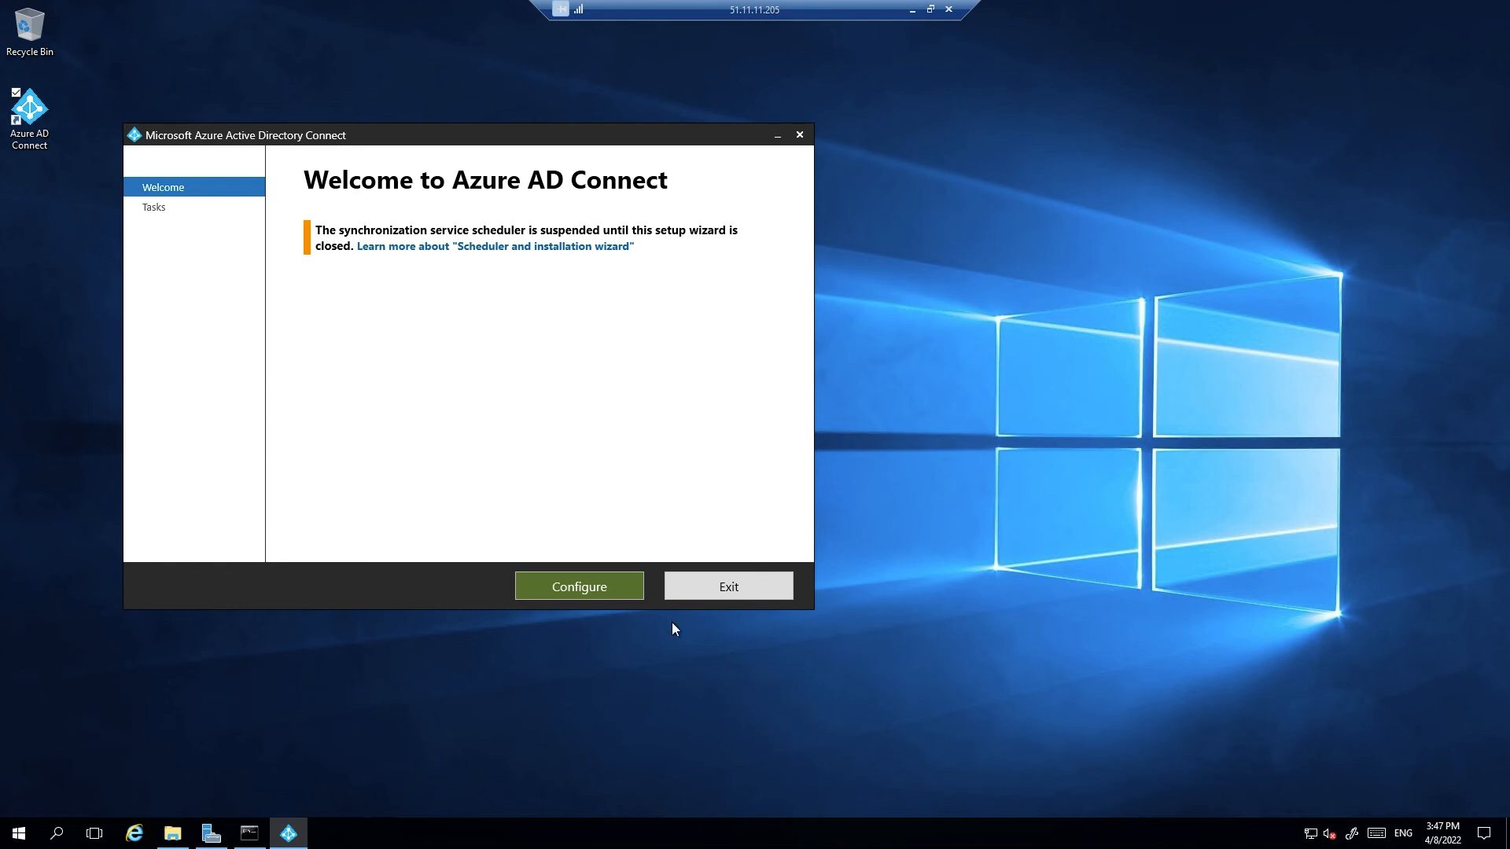
{"action": "left_click", "coordinate": [579, 591]}
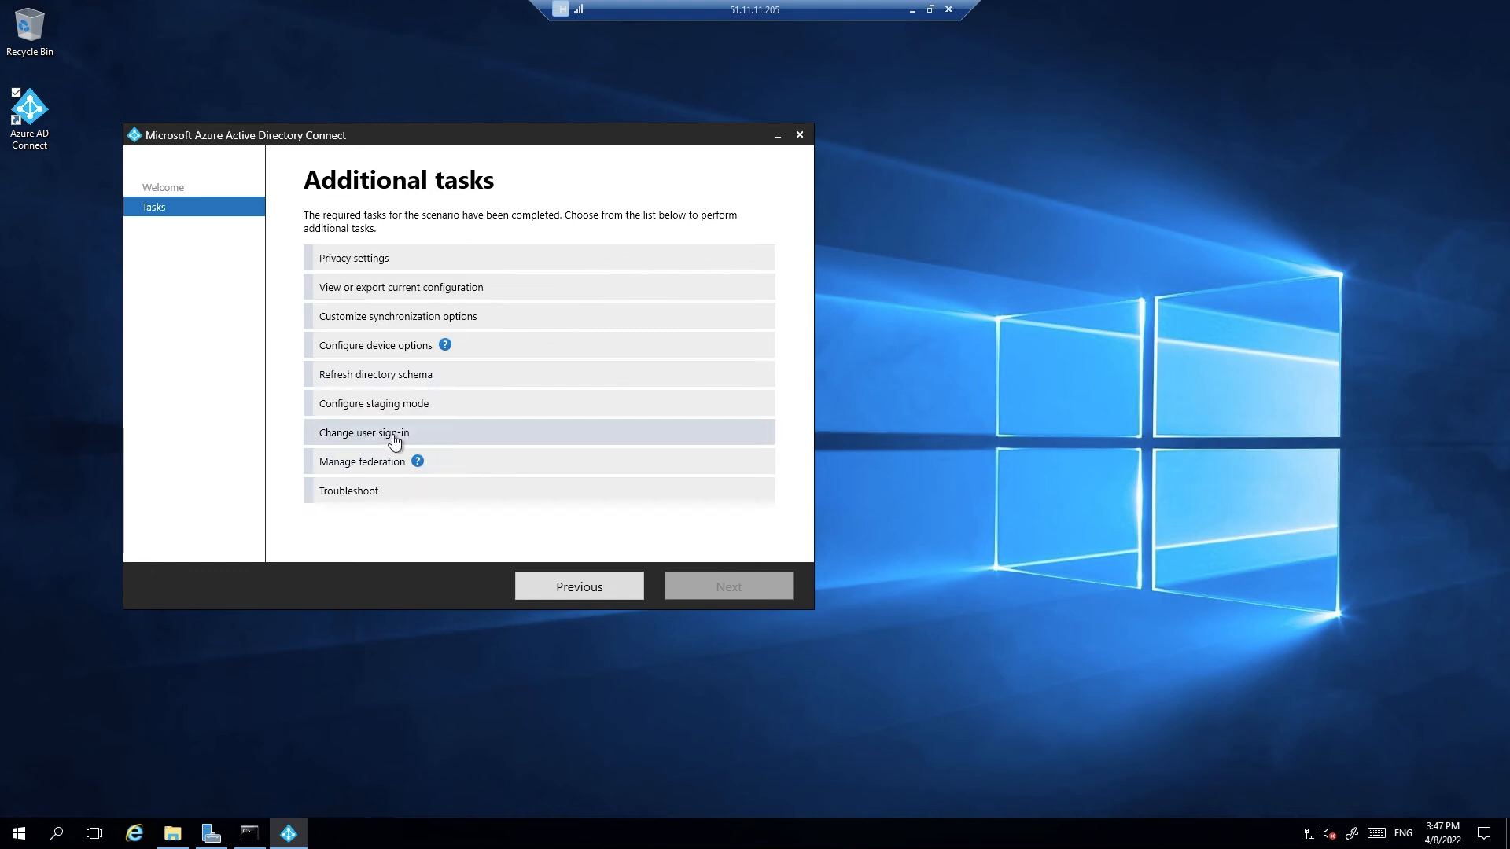
{"action": "left_click", "coordinate": [395, 439]}
{"action": "left_click", "coordinate": [691, 583]}
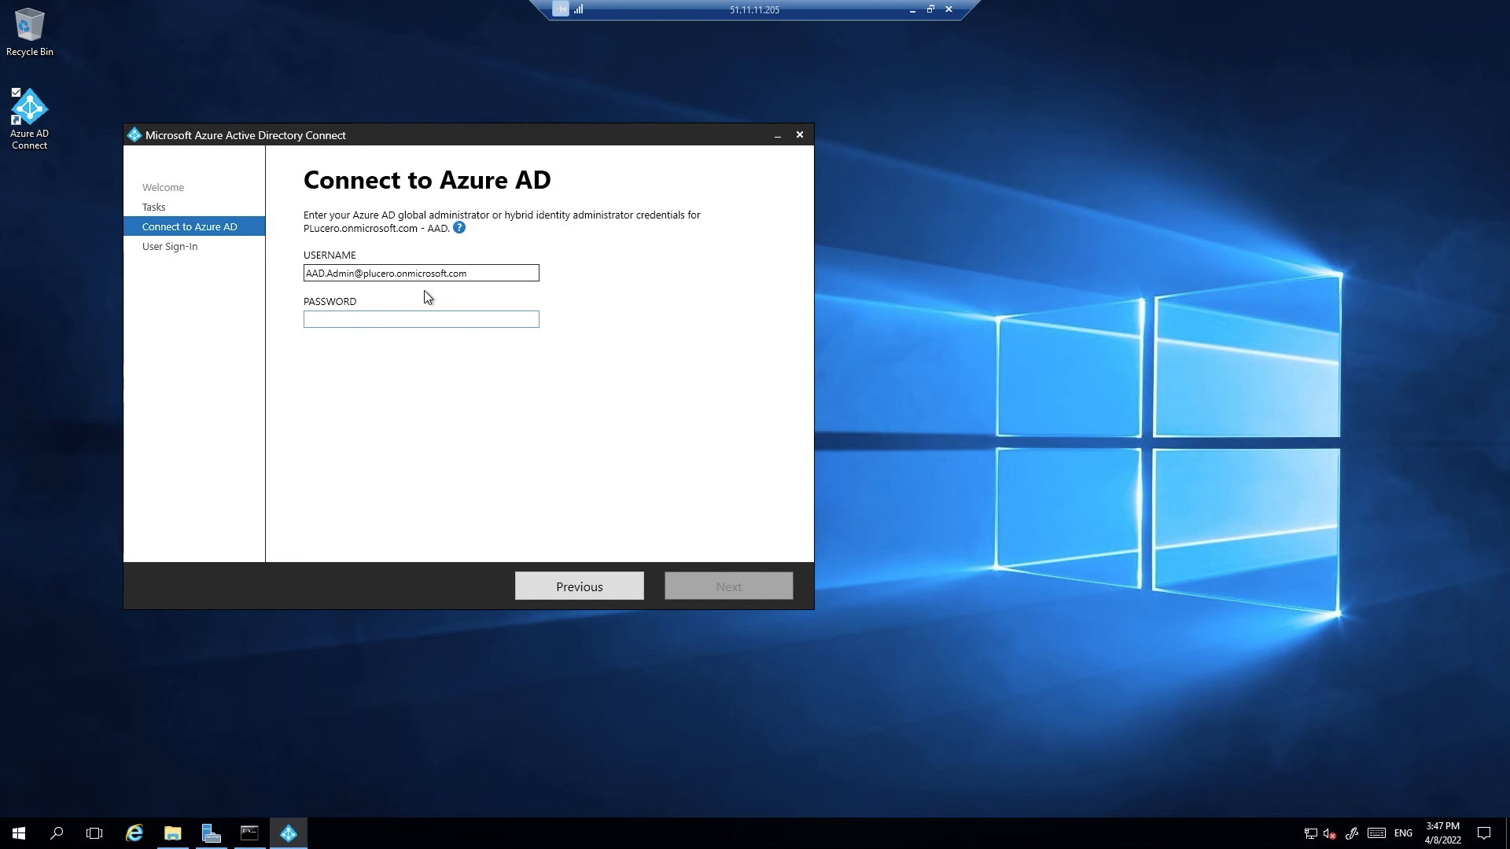
{"action": "type", "text": "••"}
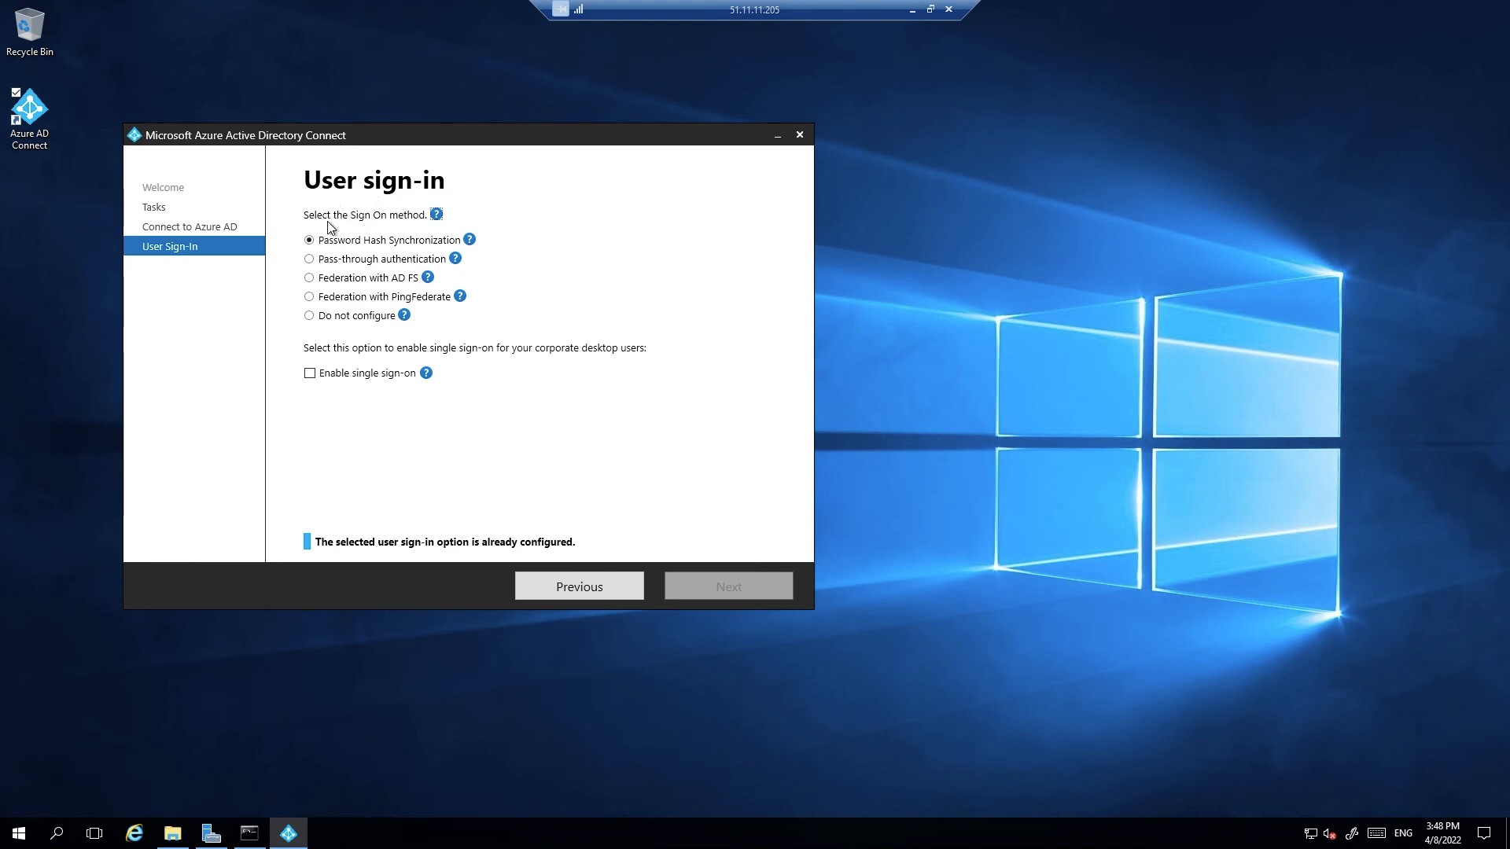
Select Pass-through authentication with single sign-on enabled
{"action": "left_click", "coordinate": [309, 259]}
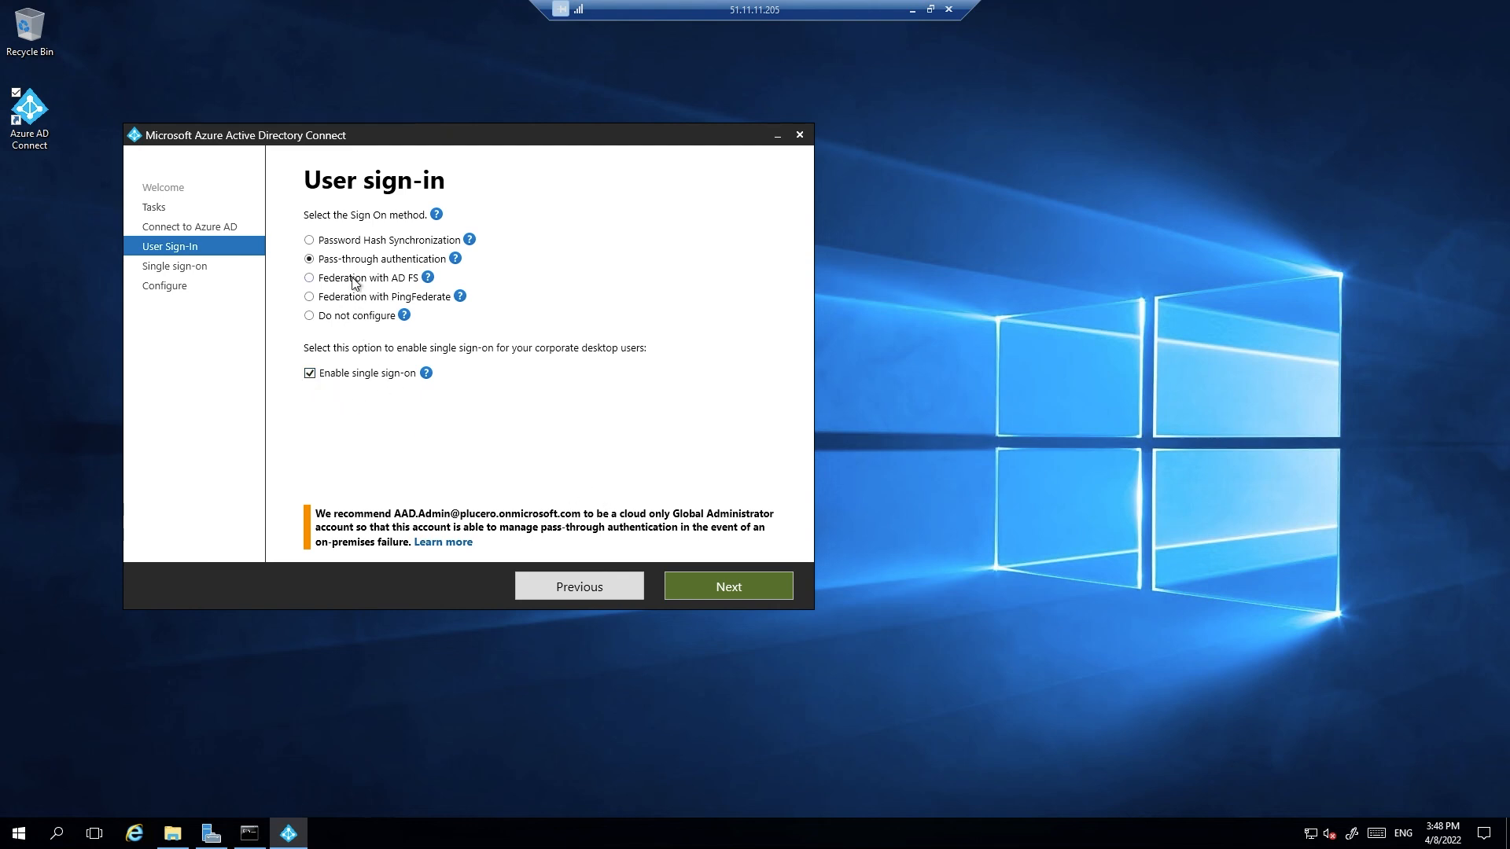
{"action": "left_click", "coordinate": [722, 587]}
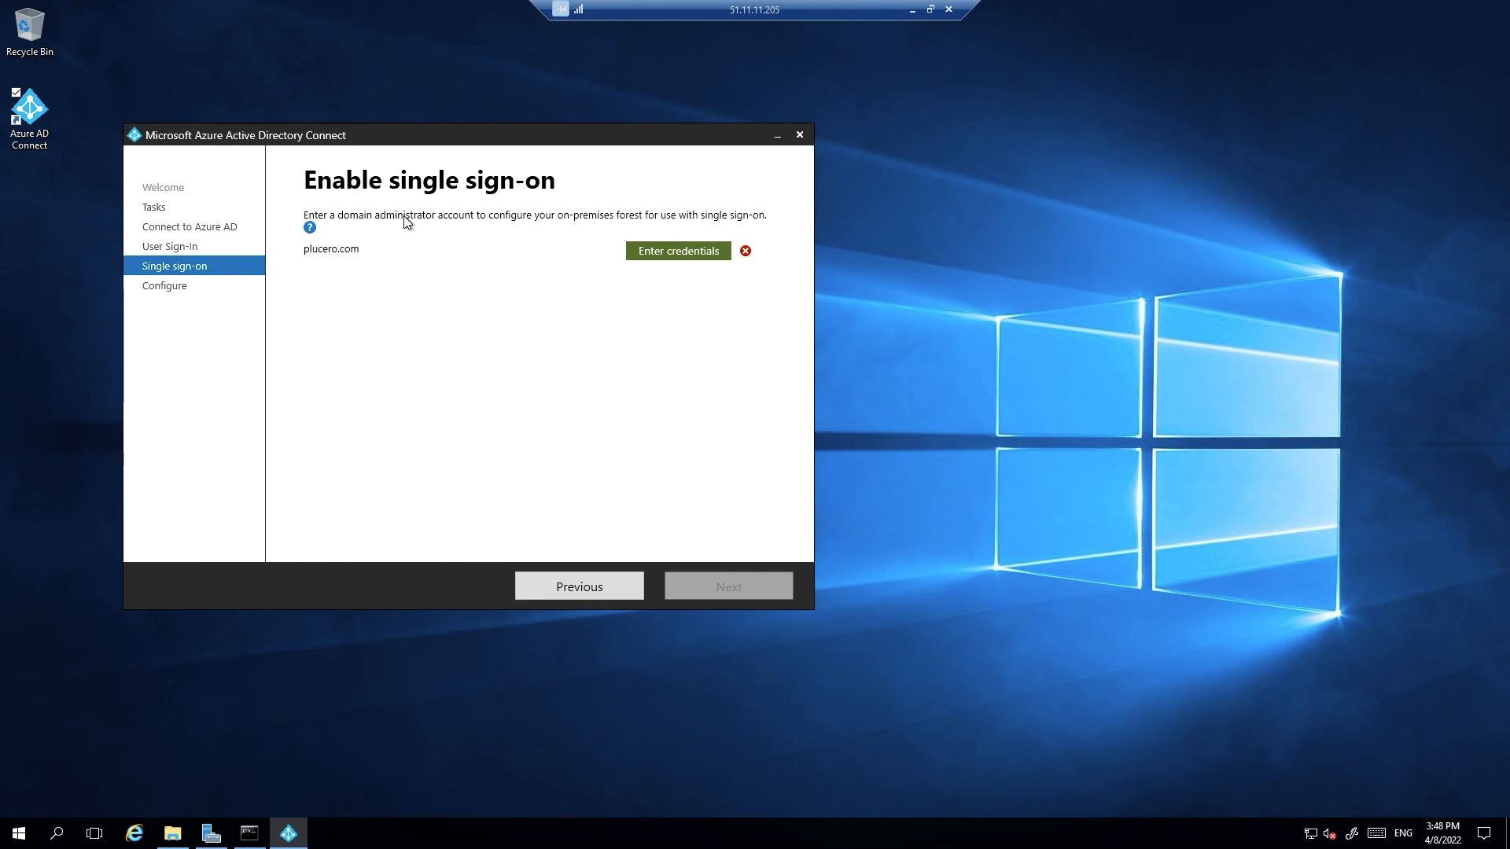
Provide domain admin credentials for plucero.com and apply the pass-through authentication configuration
{"action": "left_click", "coordinate": [652, 250]}
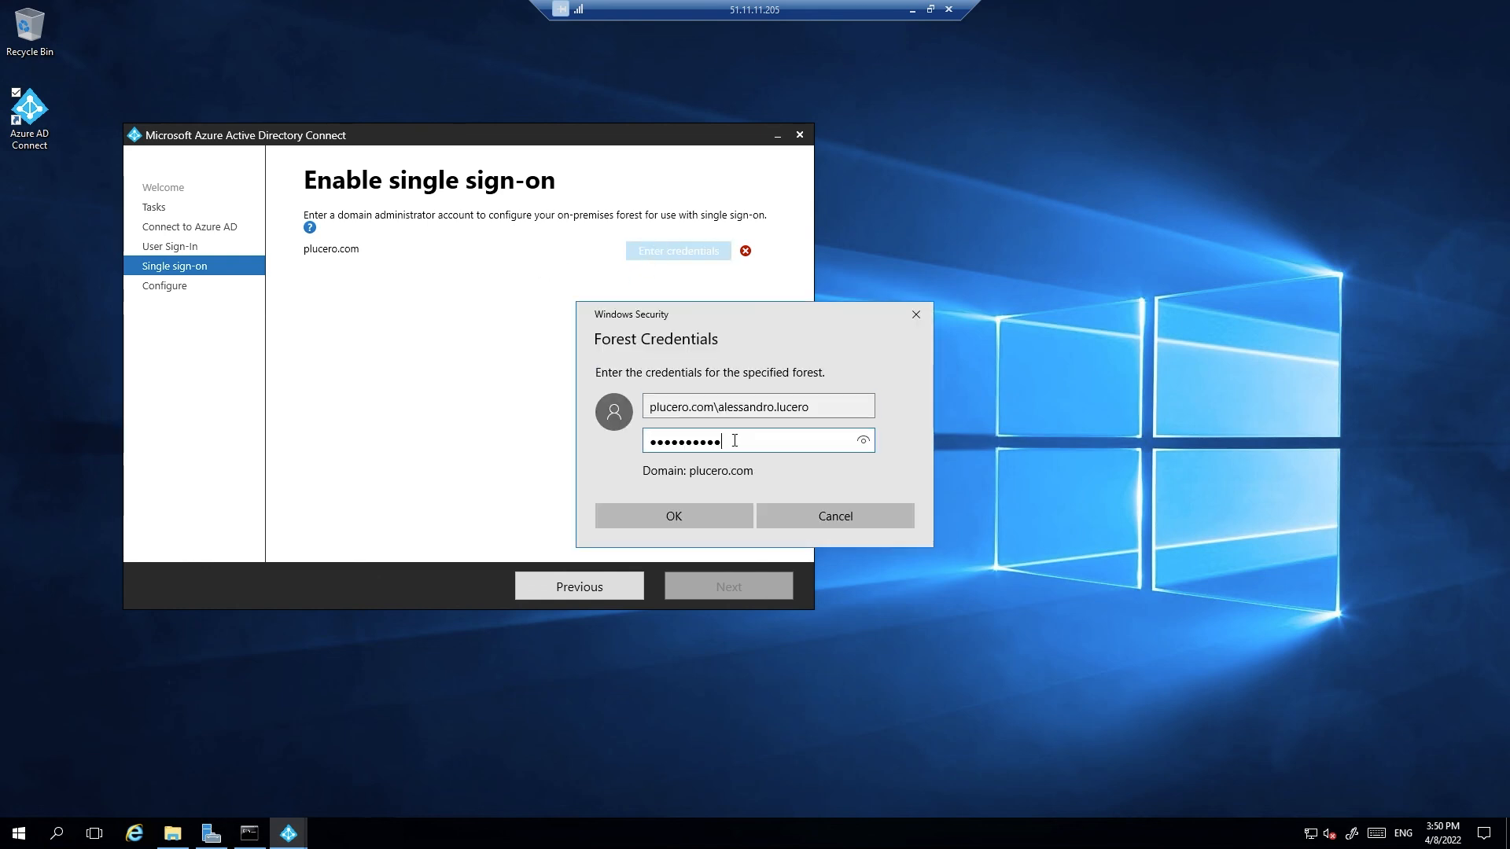
{"action": "left_click", "coordinate": [695, 510]}
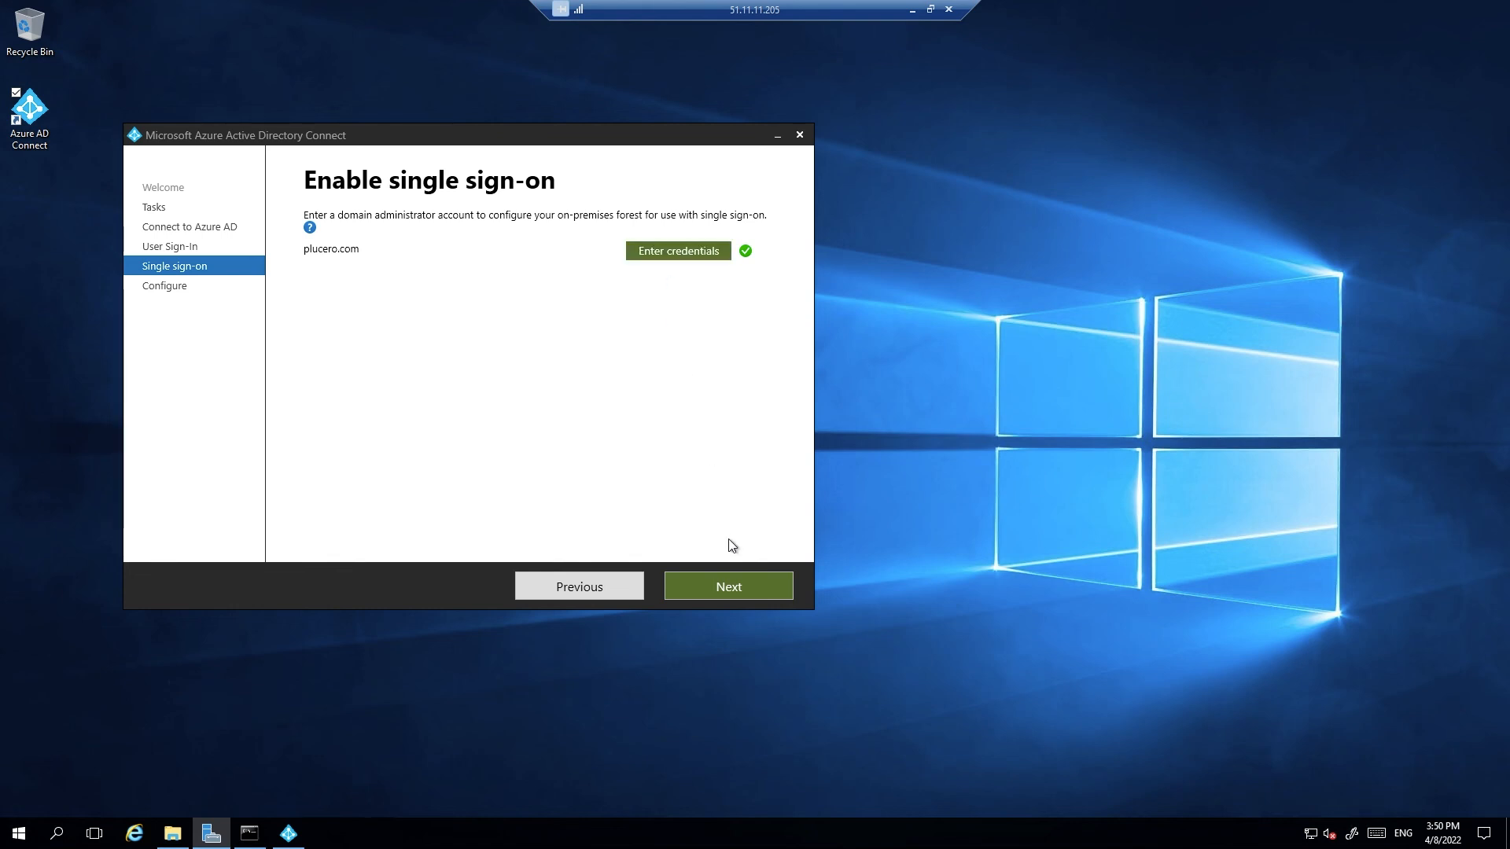
{"action": "left_click", "coordinate": [729, 586]}
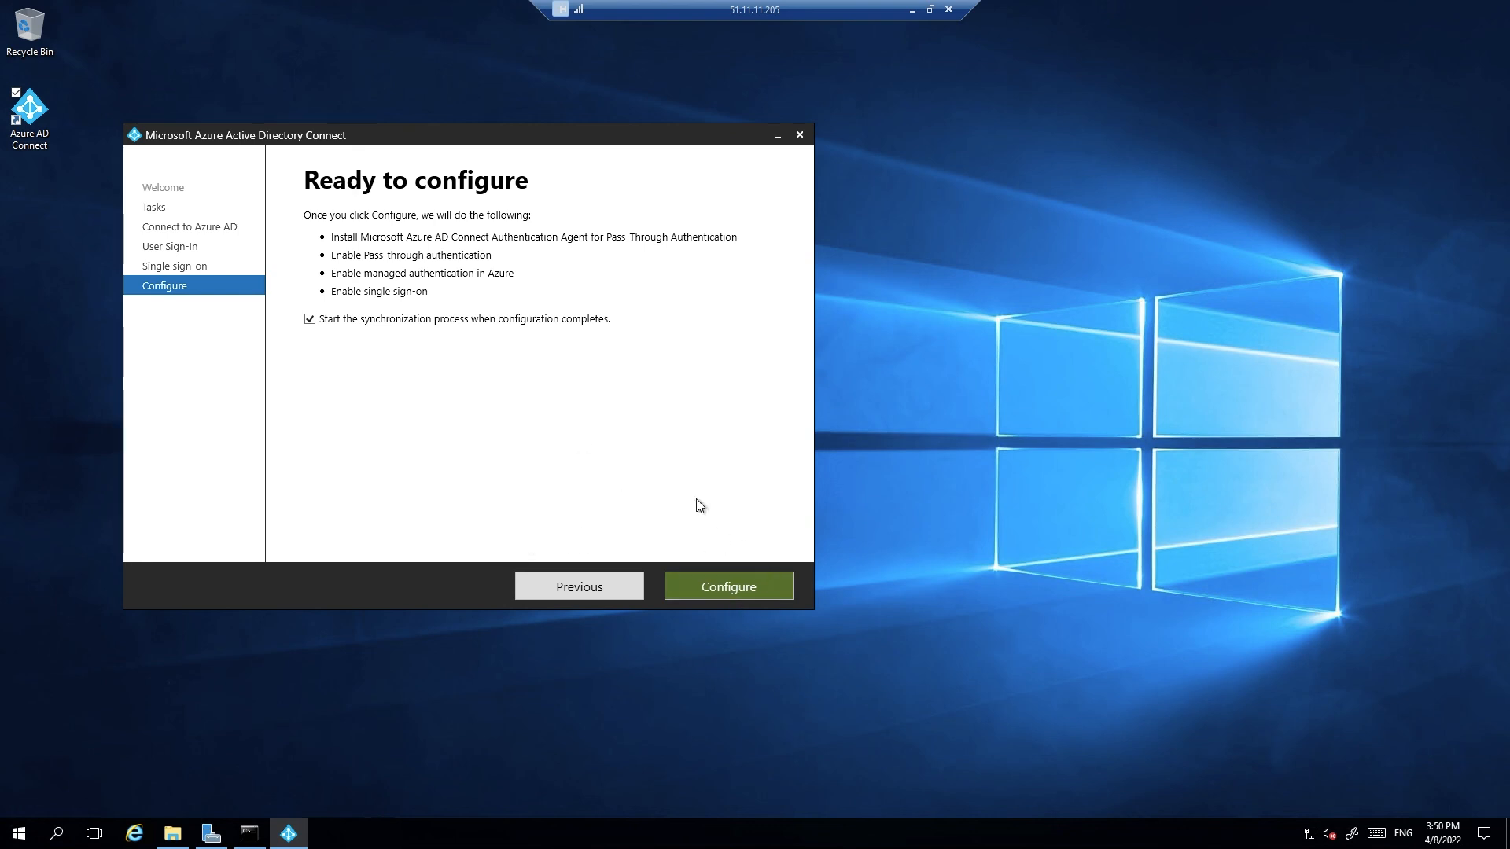
{"action": "left_click", "coordinate": [740, 592]}
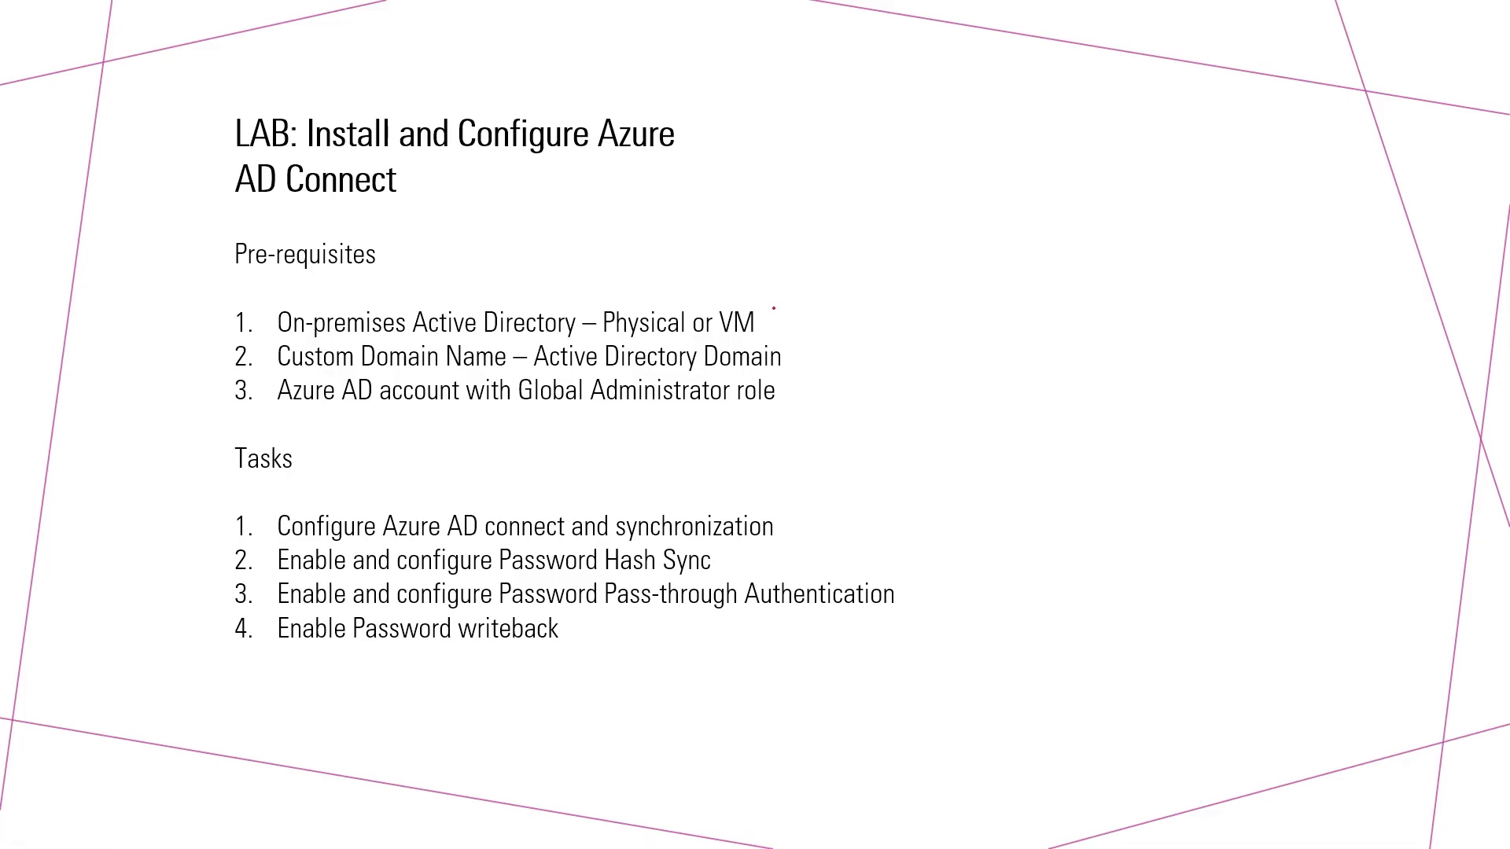
Circle VM and ink red ticks beside prerequisites 1–3 and the synchronization task
{"action": "mouse_move", "coordinate": [759, 309]}
{"action": "left_mouse_down"}
{"action": "mouse_move", "coordinate": [735, 334]}
{"action": "mouse_move", "coordinate": [779, 312]}
{"action": "left_mouse_up"}
{"action": "left_click_drag", "start_coordinate": [764, 309], "coordinate": [827, 264]}
{"action": "left_click_drag", "start_coordinate": [796, 359], "coordinate": [865, 322]}
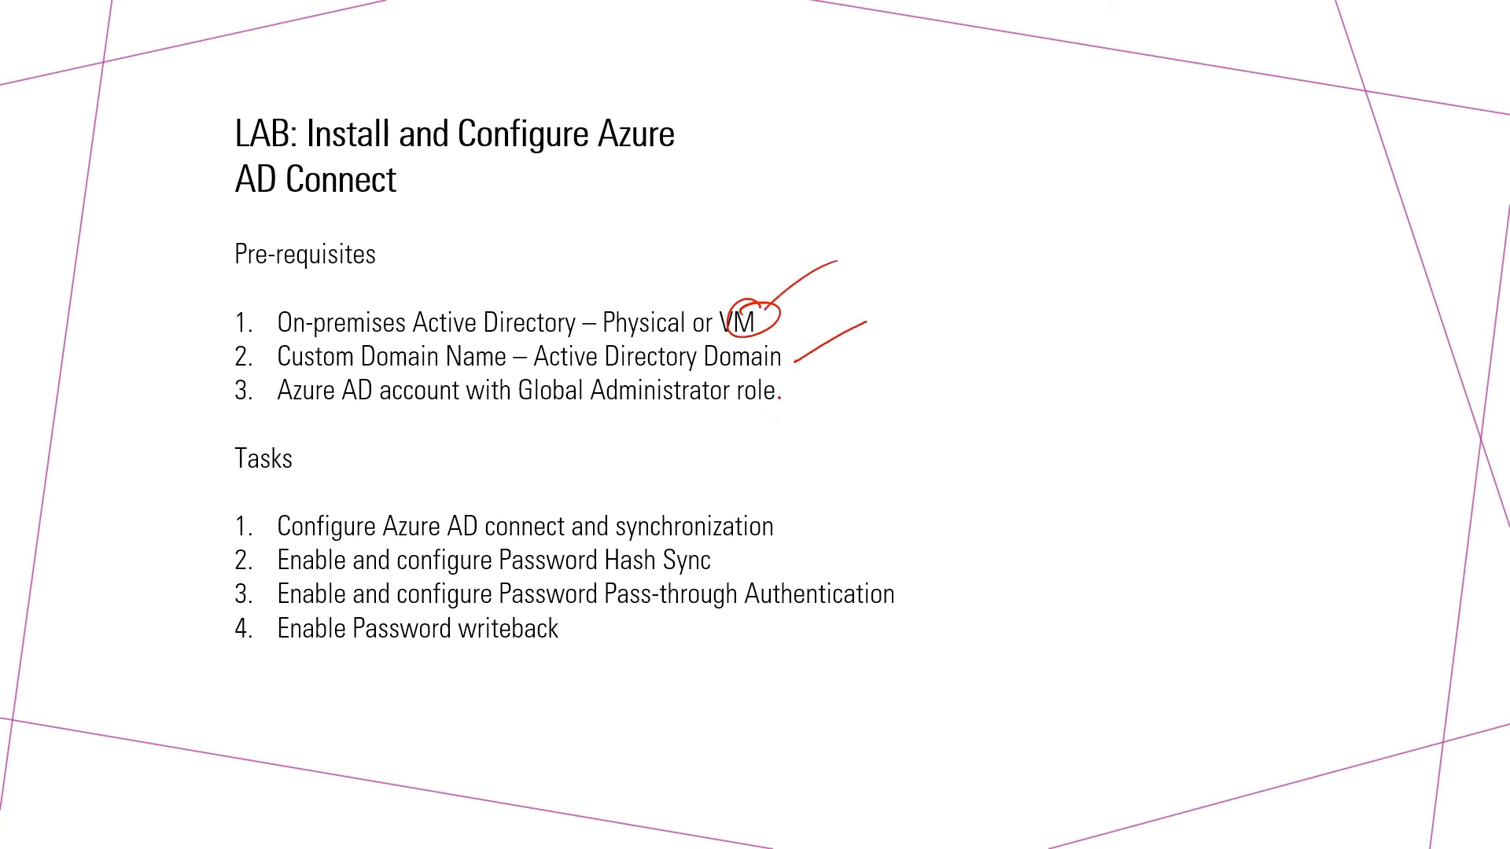
{"action": "left_click_drag", "start_coordinate": [853, 361], "coordinate": [796, 396]}
{"action": "mouse_move", "coordinate": [788, 532]}
{"action": "left_mouse_down"}
{"action": "mouse_move", "coordinate": [869, 493]}
{"action": "mouse_move", "coordinate": [807, 530]}
{"action": "left_mouse_up"}
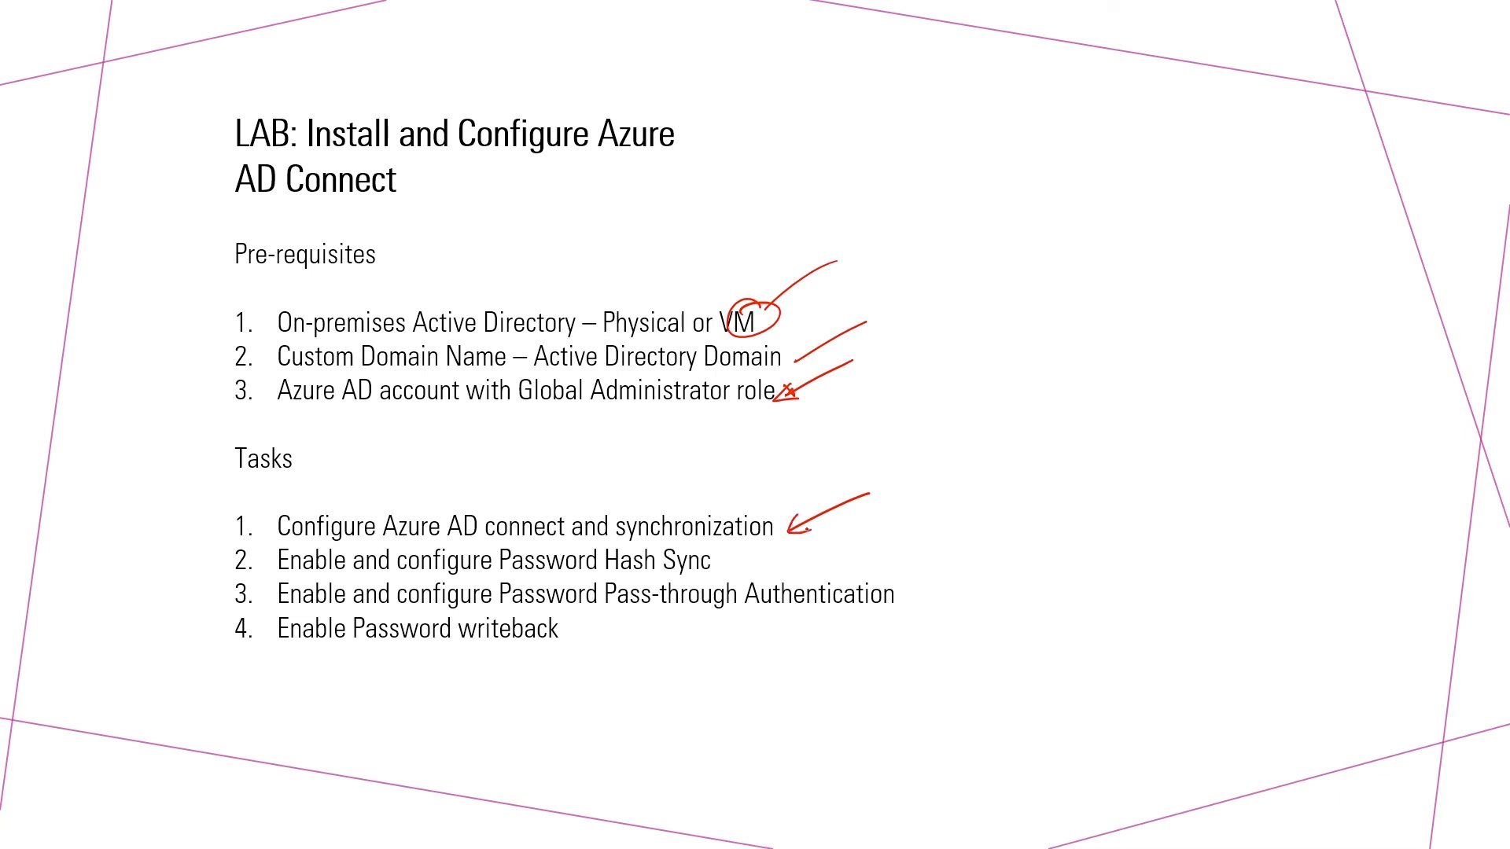